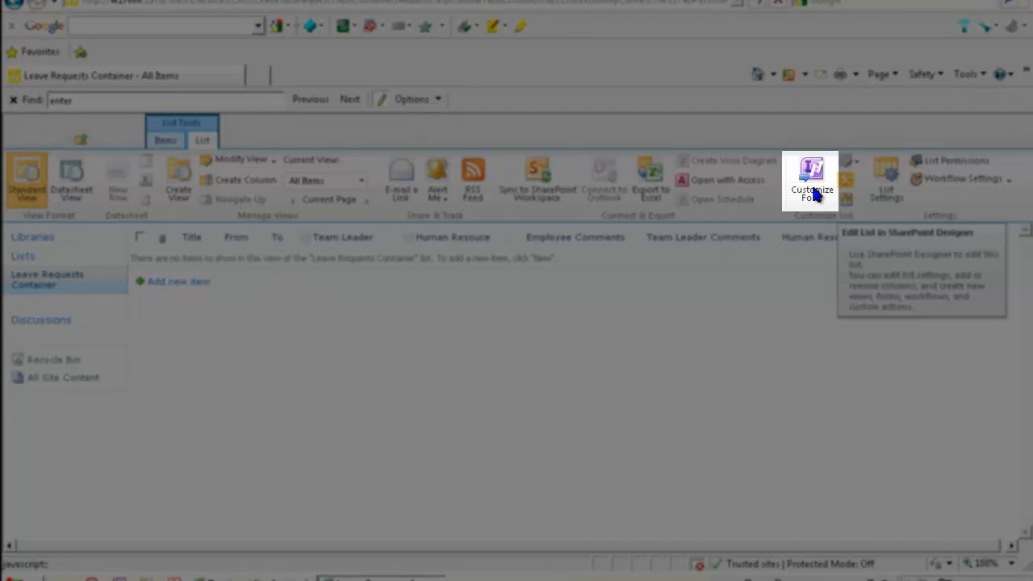
Step: Open the Leave Requests Container list form for customizing in InfoPath, signing in with another account's user name and password
left_click(813, 188)
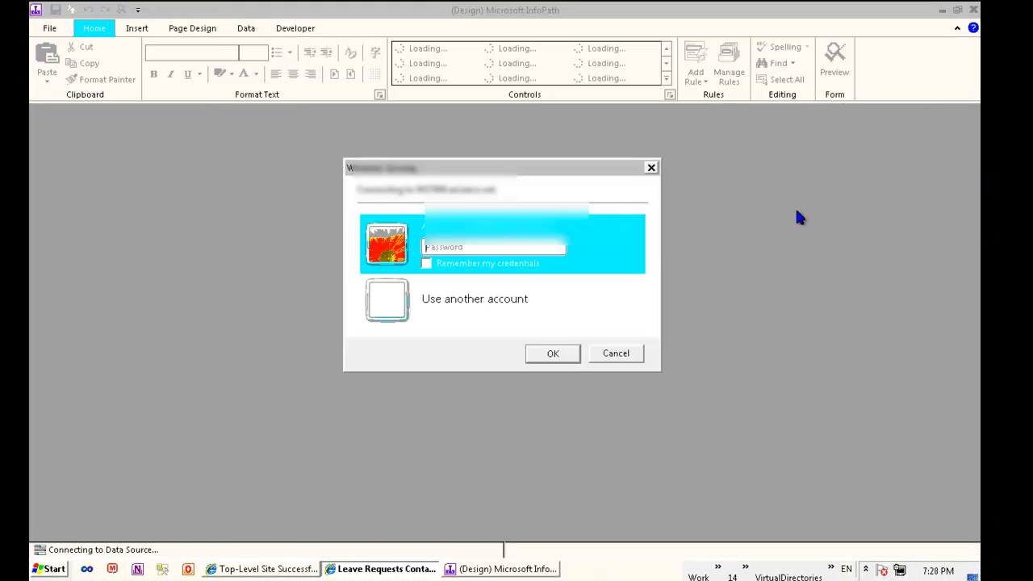
left_click(475, 300)
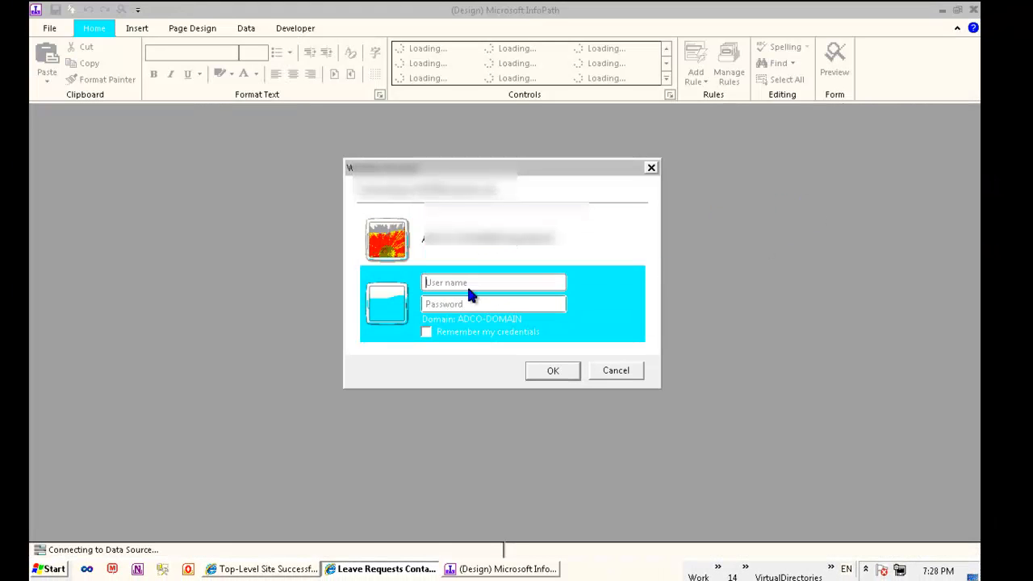
type("ad1005339")
key("Tab")
type("•••")
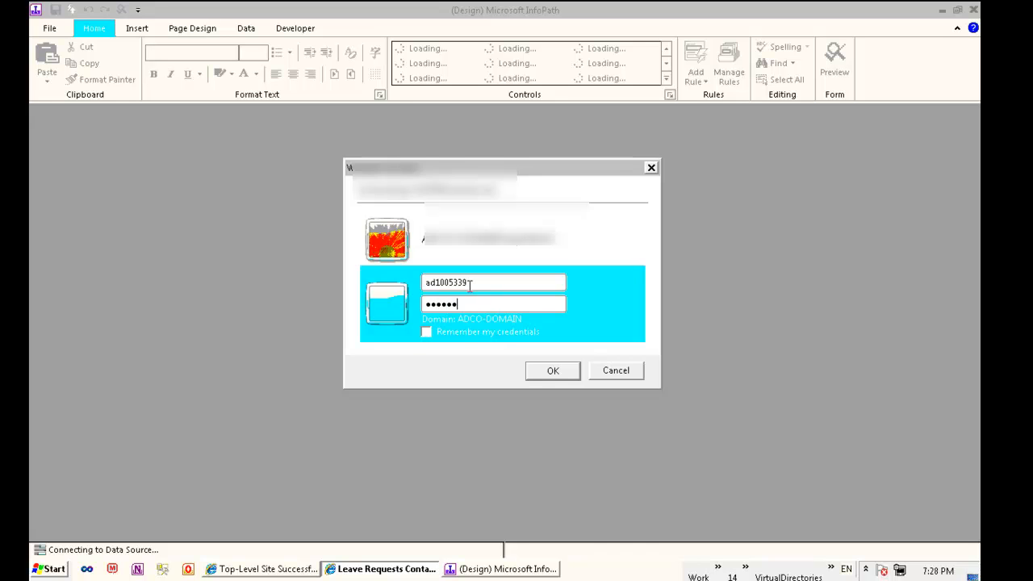
key("Return")
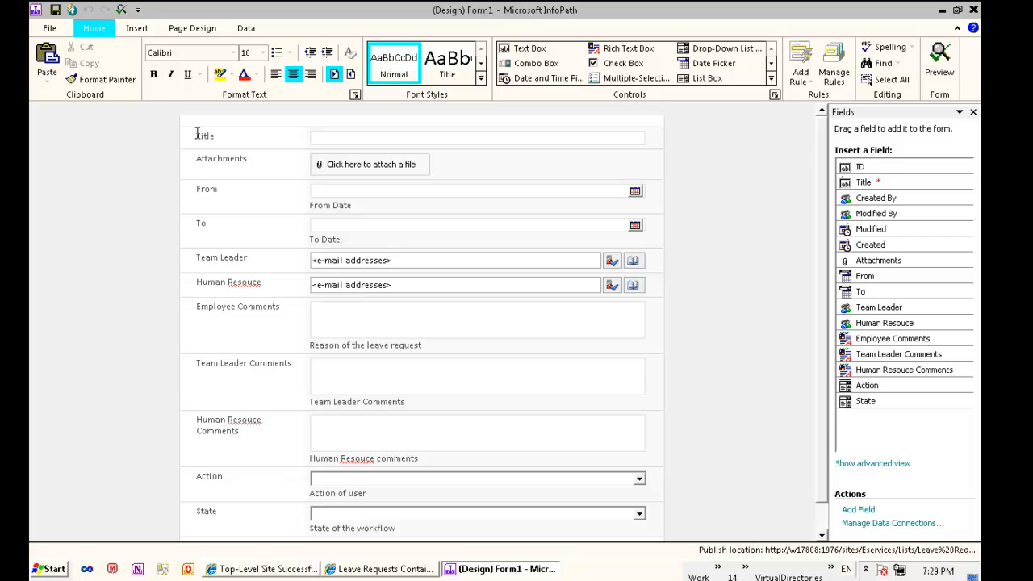
Step: Delete the Title and Attachments rows from the form table
left_click_drag(192, 137, 384, 143)
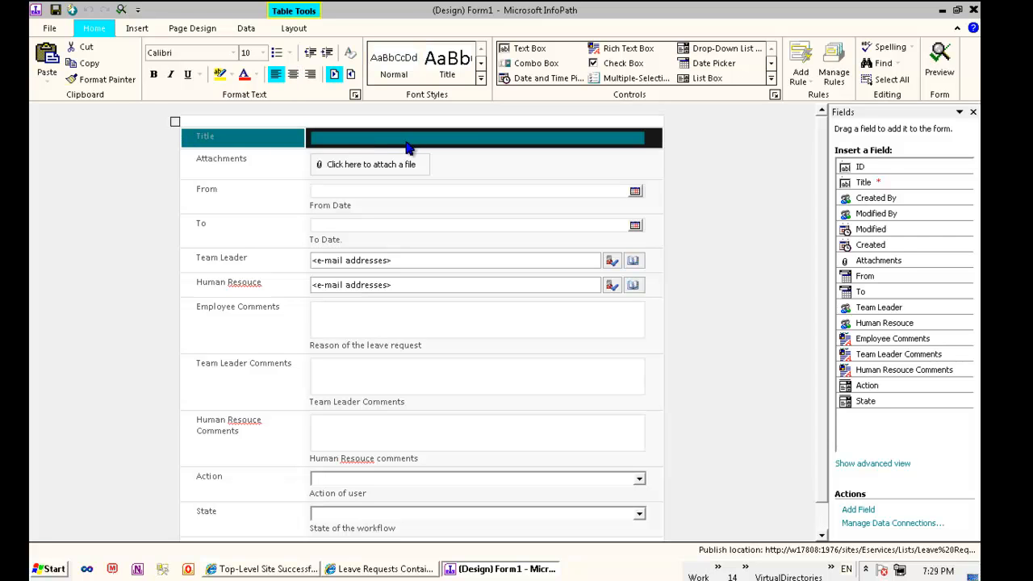
left_click_drag(476, 144, 493, 164)
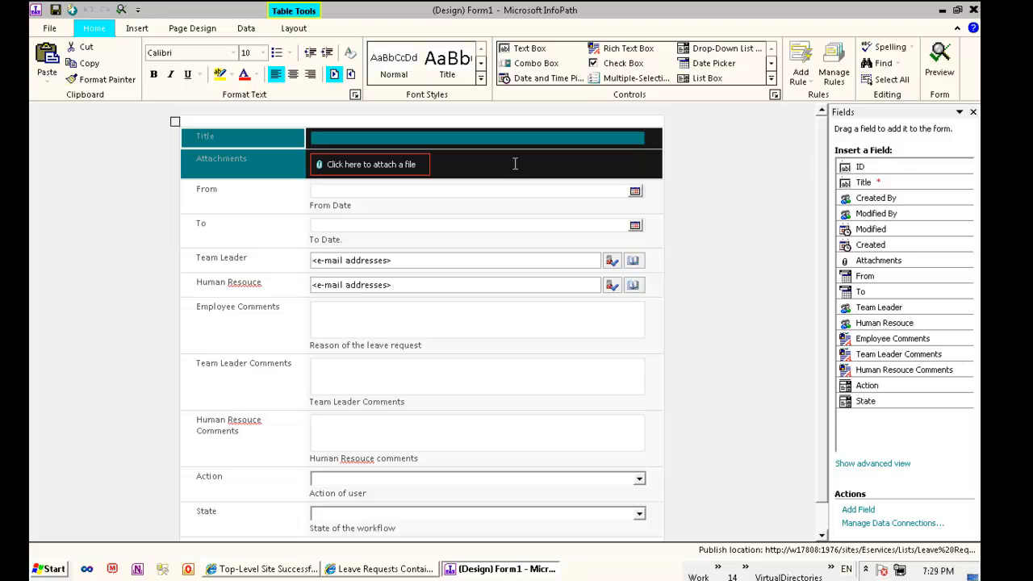
key("Delete")
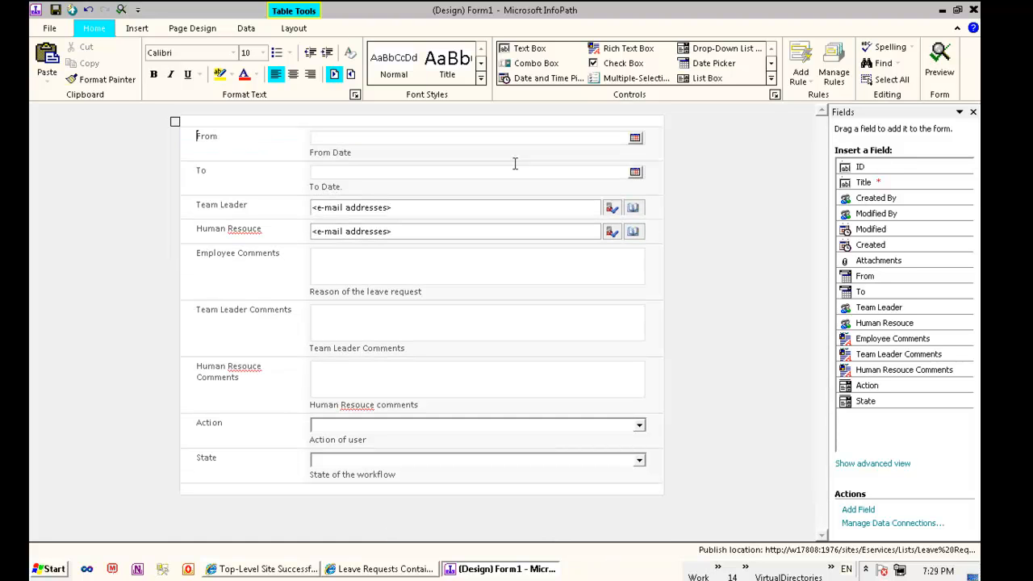
Step: Delete the "From Date" description text below the From date picker
left_click_drag(353, 152, 313, 152)
key("BackSpace")
key("BackSpace")
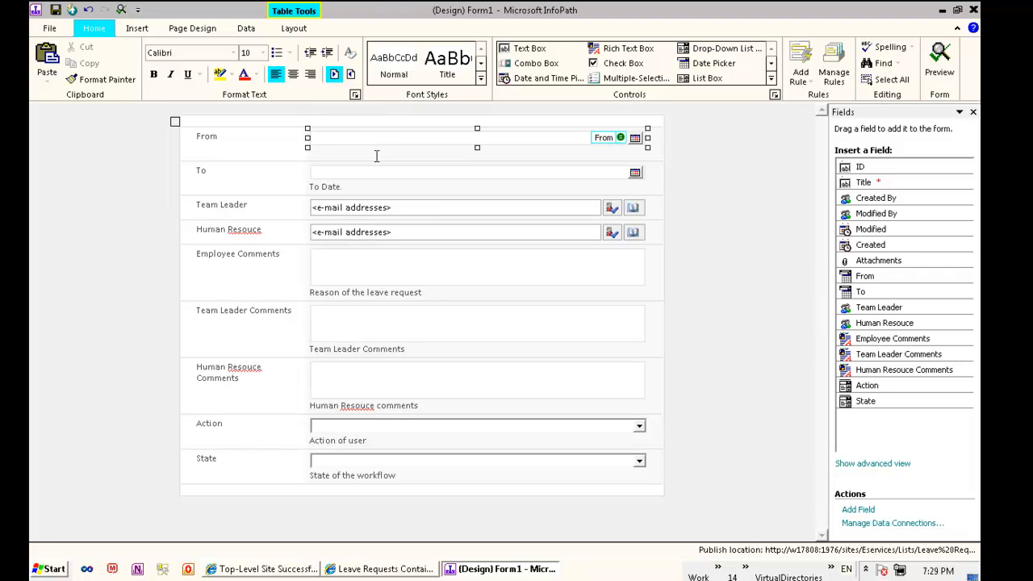
left_click(340, 186)
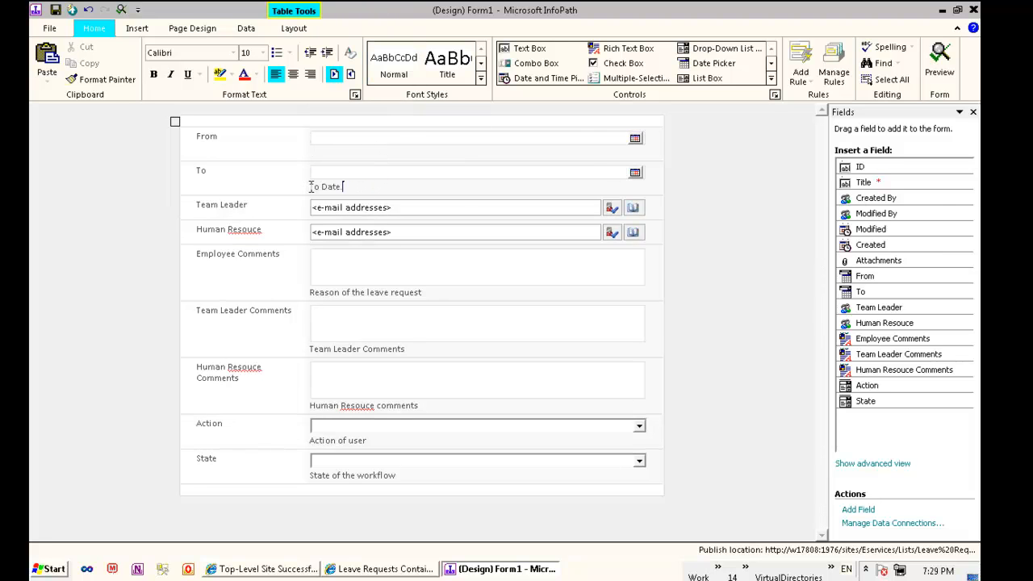
left_click_drag(343, 186, 308, 187)
key("BackSpace")
key("BackSpace")
left_click(344, 147)
key("Delete")
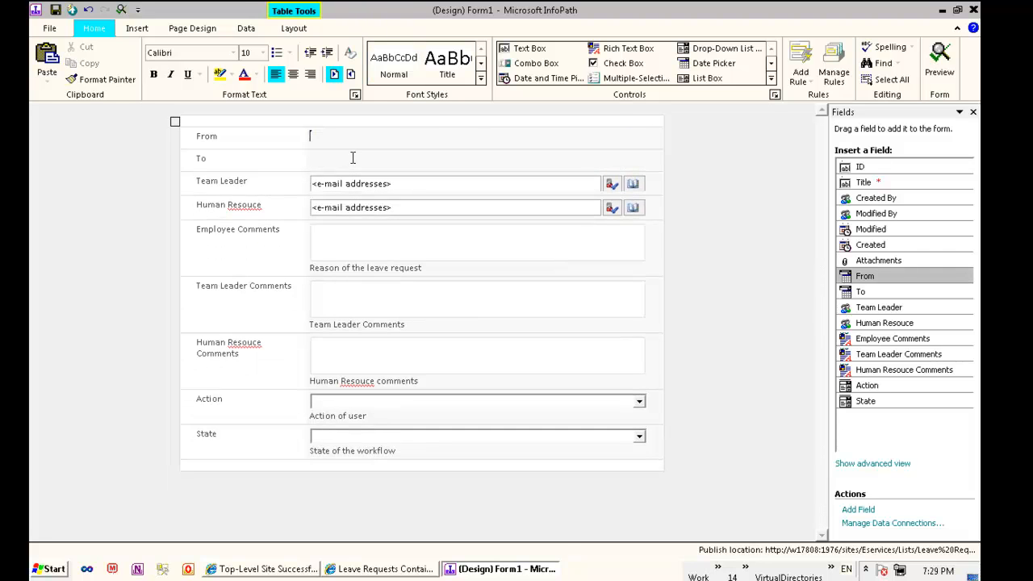
key("ctrl+z")
left_click(336, 156)
left_click(330, 171)
key("ctrl+z")
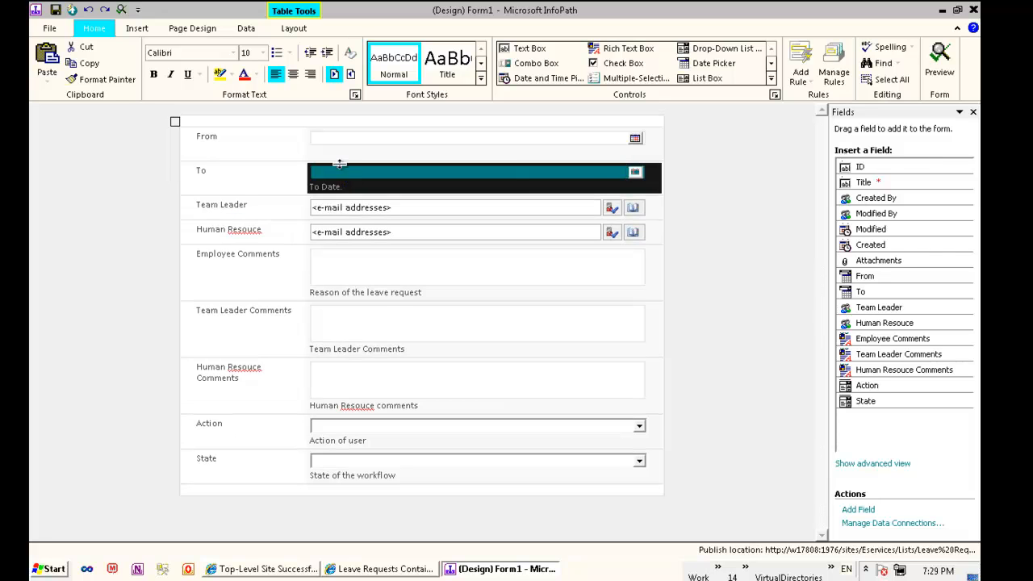
Step: Delete the "To Date." description text below the To date picker, keeping the date picker itself
left_click_drag(351, 187, 316, 186)
type("T")
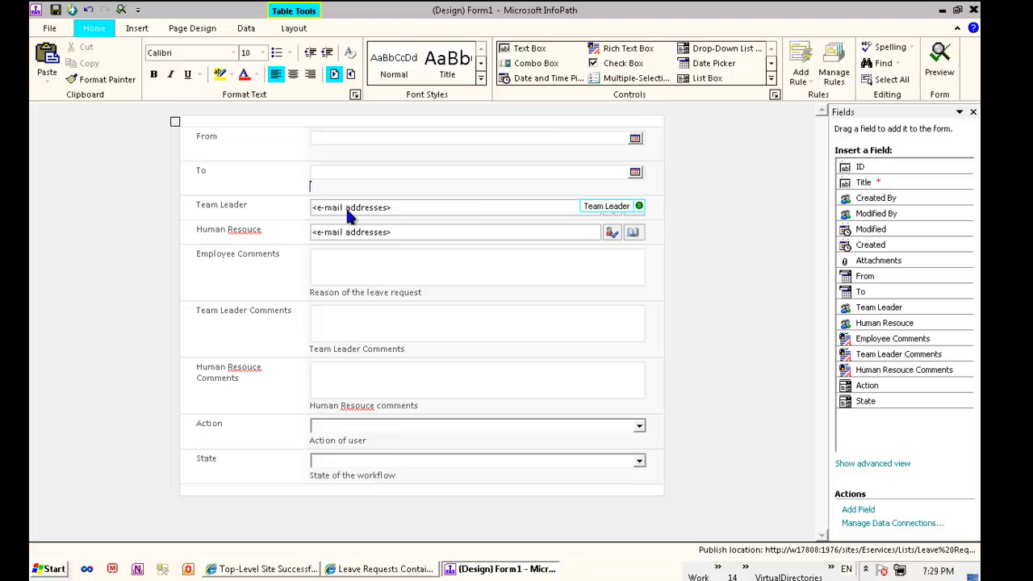
Step: Look over the Team Leader, Human Resouce and Employee Comments controls in the form
left_click(375, 213)
left_click(388, 232)
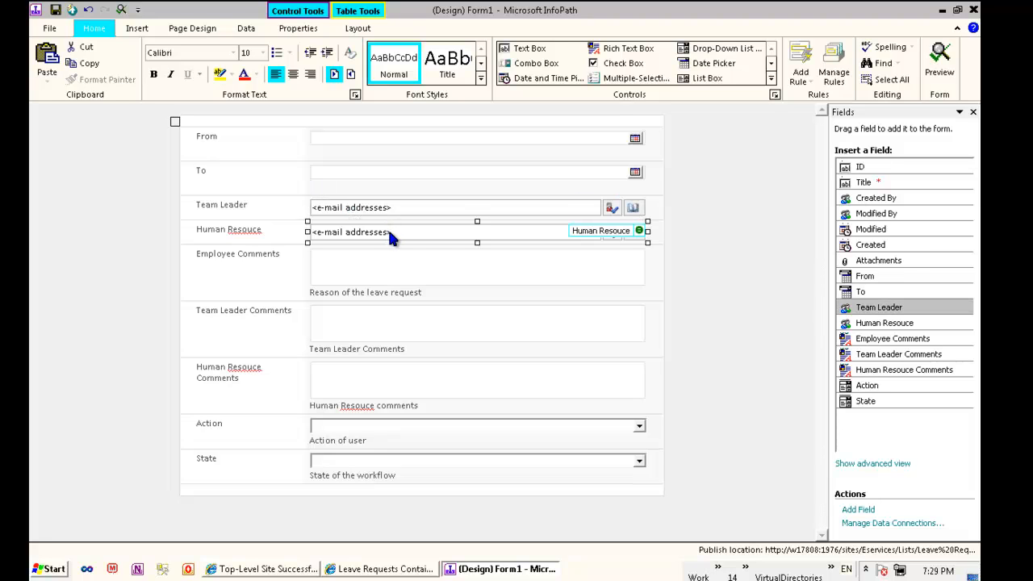
left_click(394, 208)
left_click(298, 234)
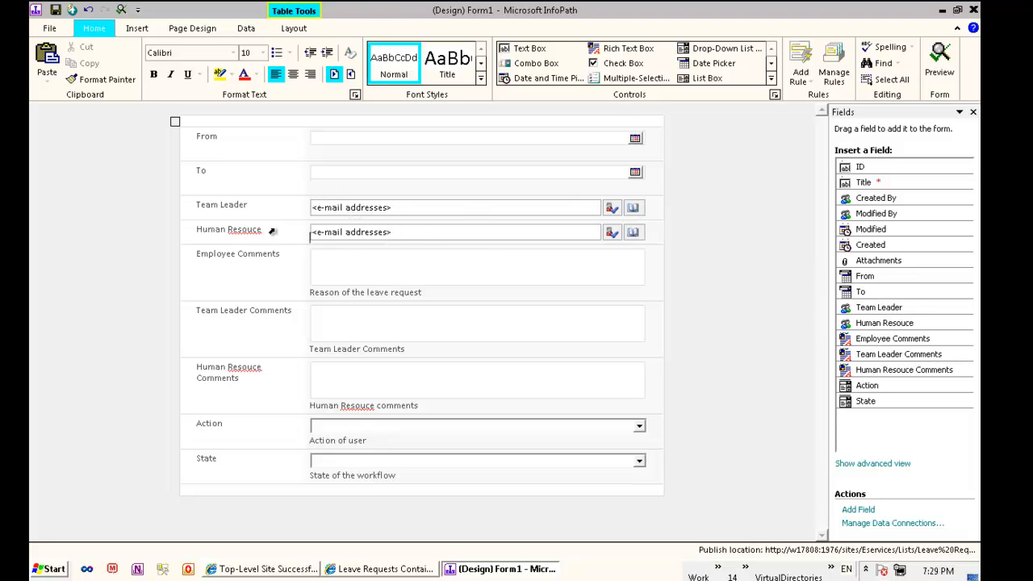
left_click(342, 232)
left_click(462, 208)
left_click(431, 231)
left_click(351, 271)
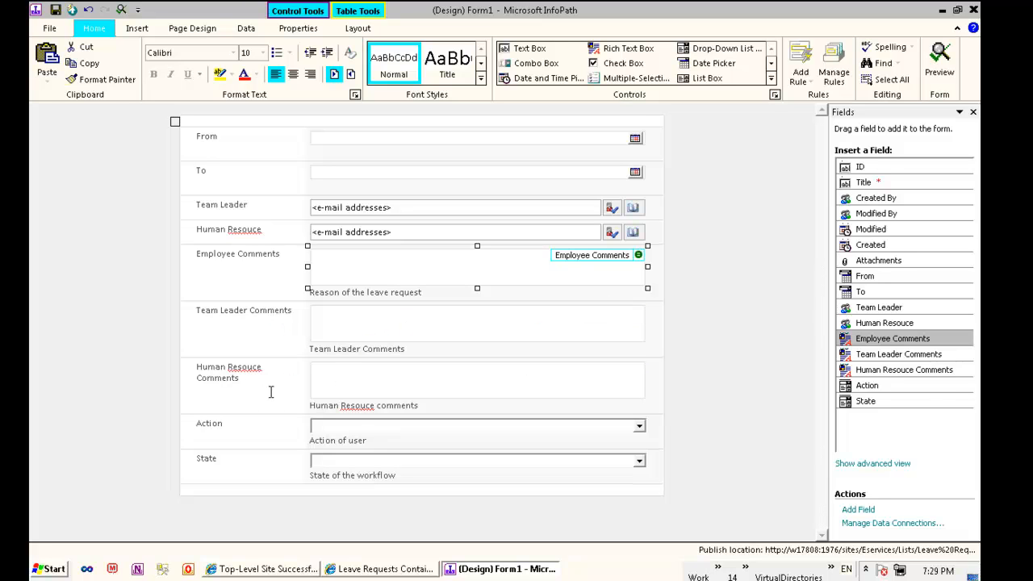
Step: Delete the Action and State rows from the end of the form table
left_click(341, 422)
left_click(235, 428)
left_click_drag(185, 428, 465, 428)
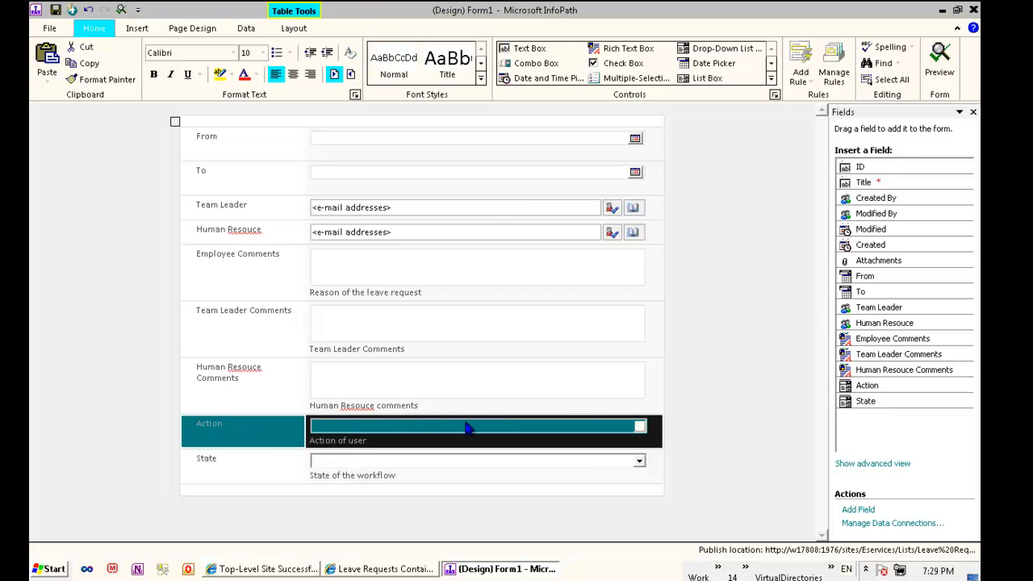
key("Delete")
left_click_drag(189, 425, 367, 435)
key("Delete")
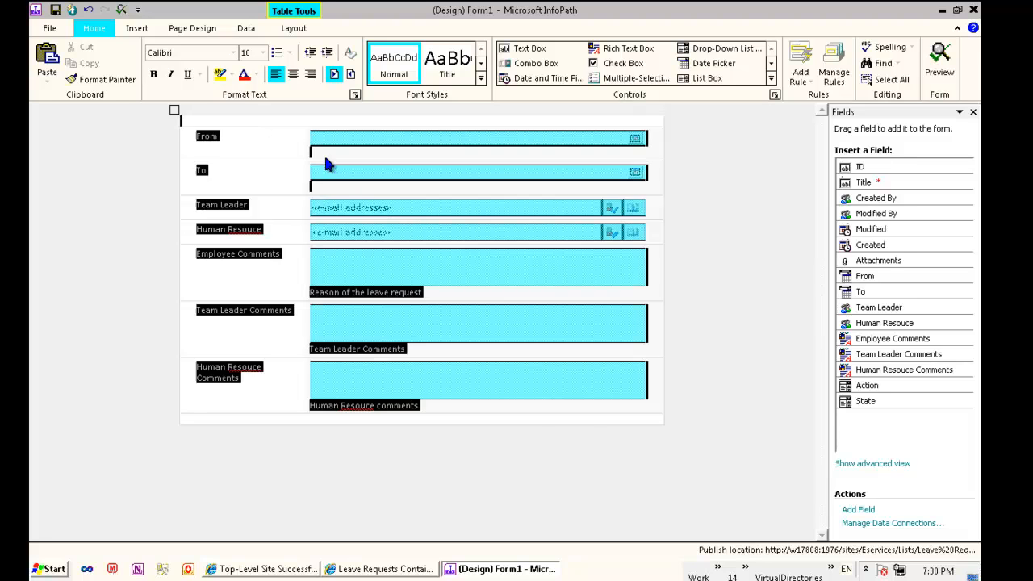
Step: Select the whole form table and add a new view named EmployeeView
left_click(174, 110)
left_click(175, 110)
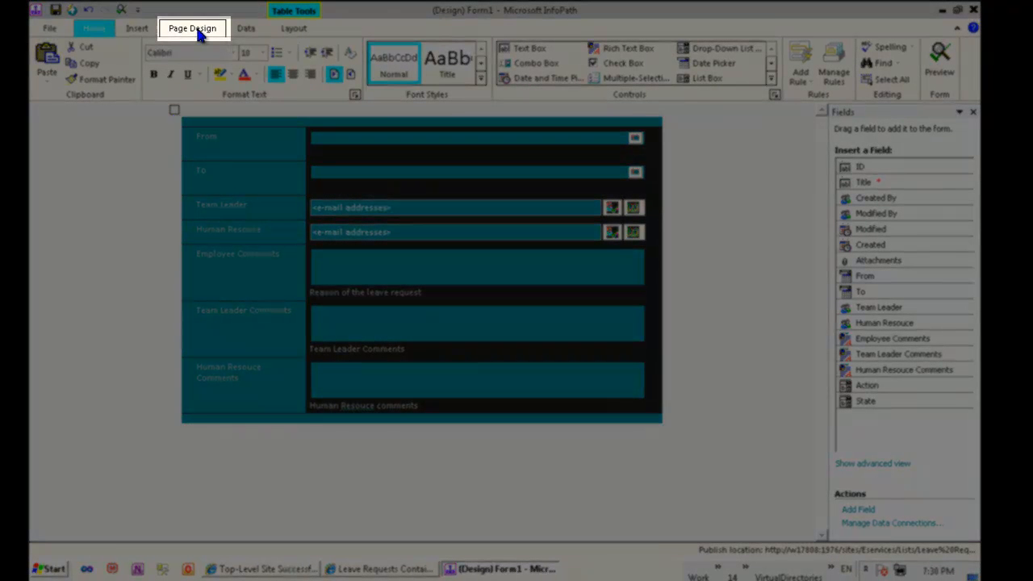
left_click(198, 29)
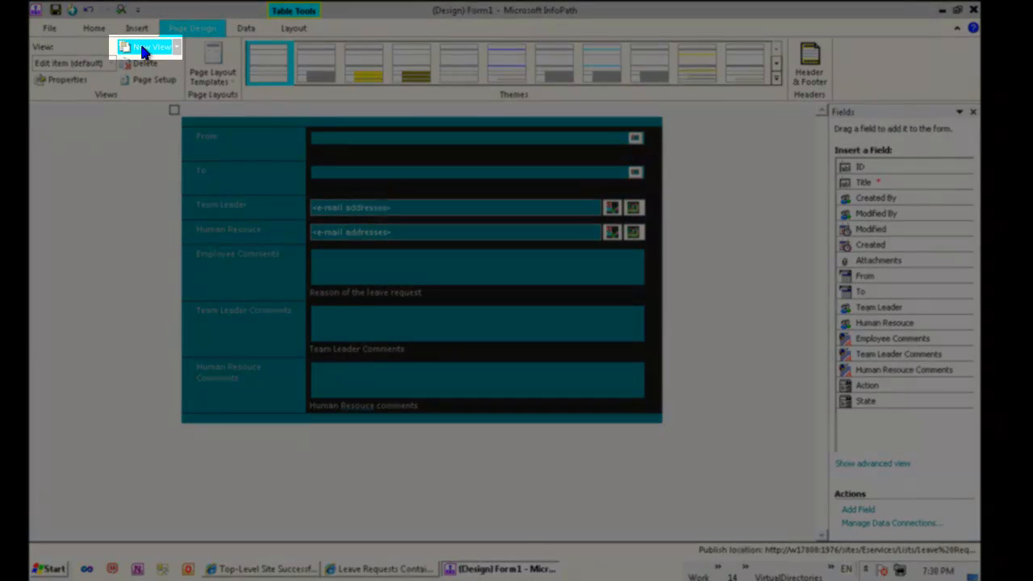
left_click(147, 48)
type("Emp")
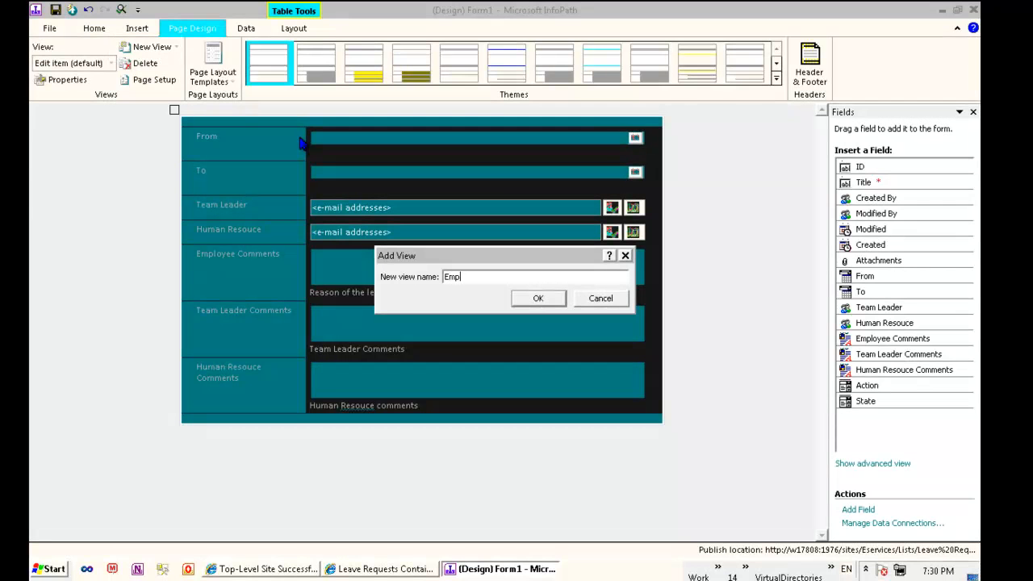
type("loyeeView")
key("Return")
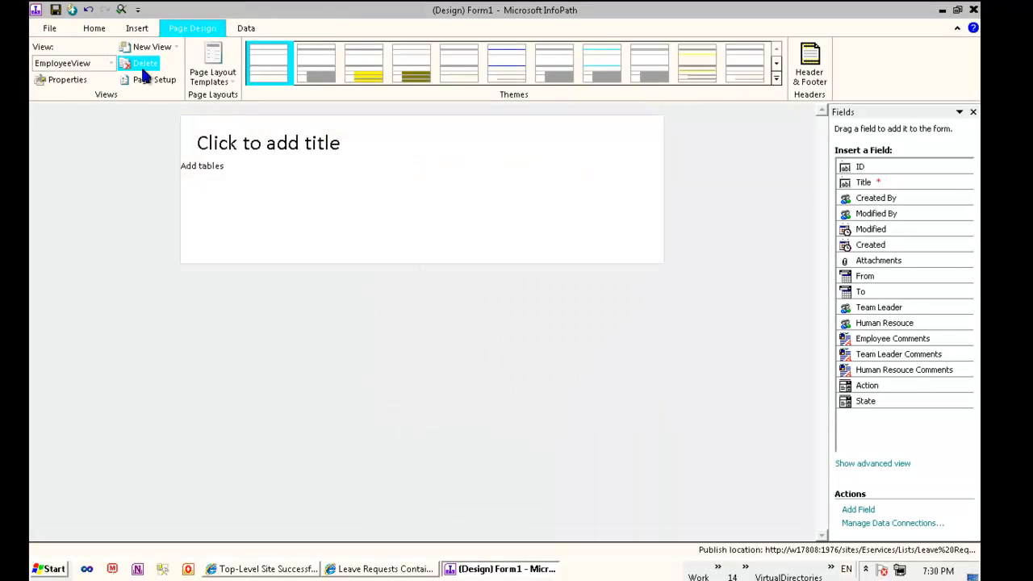
Step: Add two more views to the form, named TeamLeaderView and HumanResouceView
left_click(147, 48)
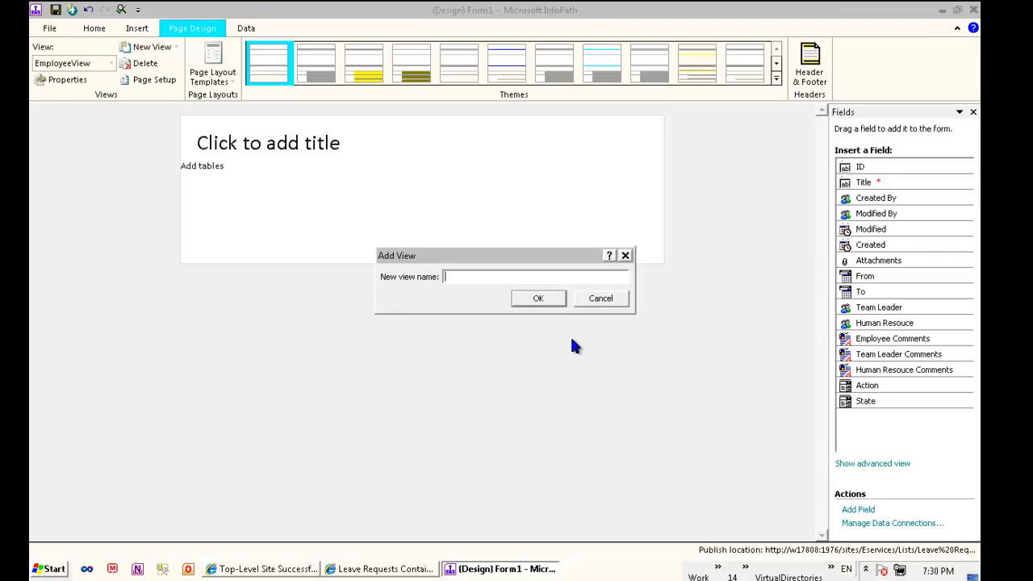
type("TeamLeaderView")
left_click(538, 298)
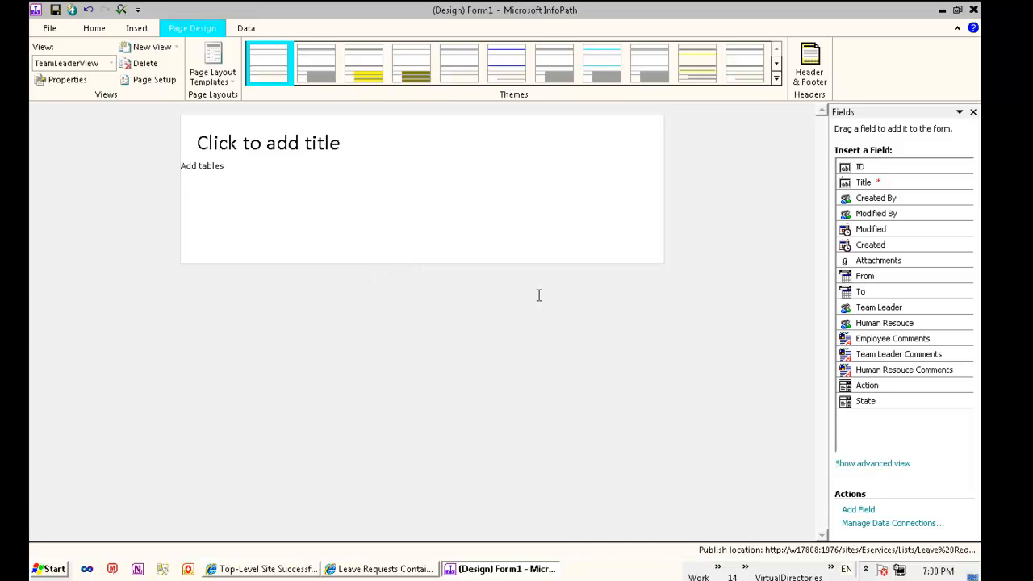
left_click(147, 46)
type("Human")
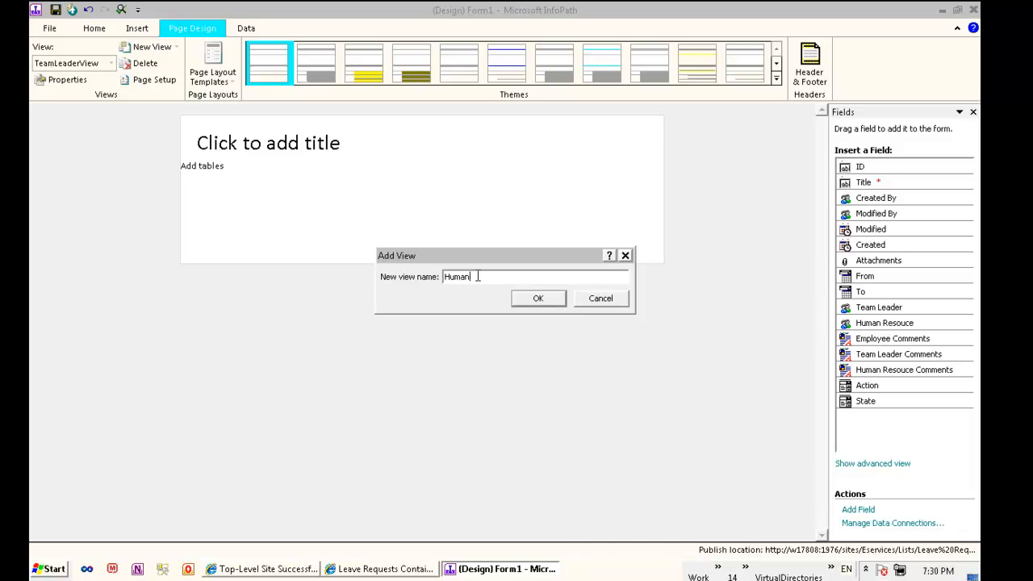
type("ResouceView")
key("Return")
Step: Add a further view named AccessDeniedView to the form
left_click(153, 49)
type("AccessDeniedView")
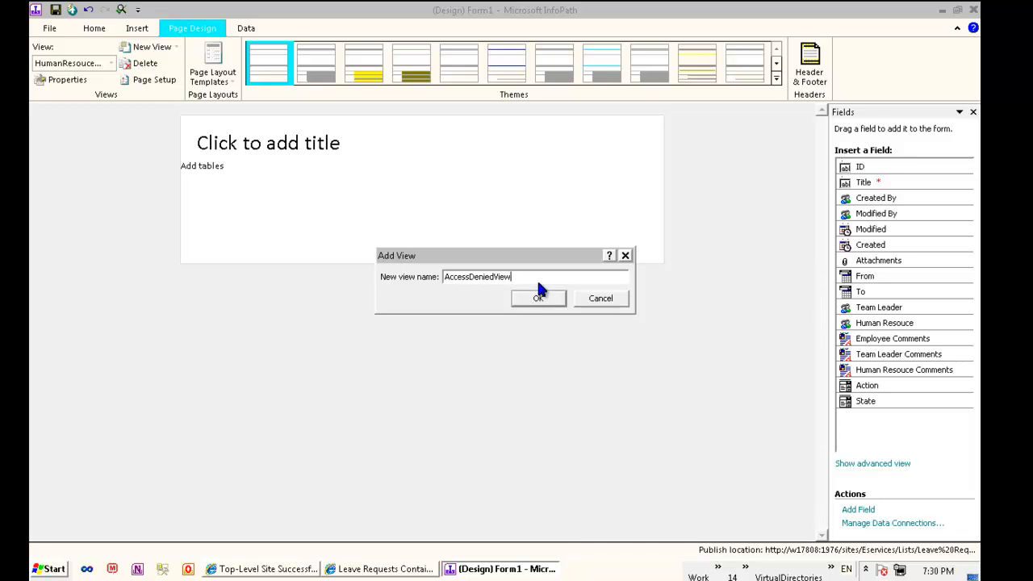
left_click(539, 298)
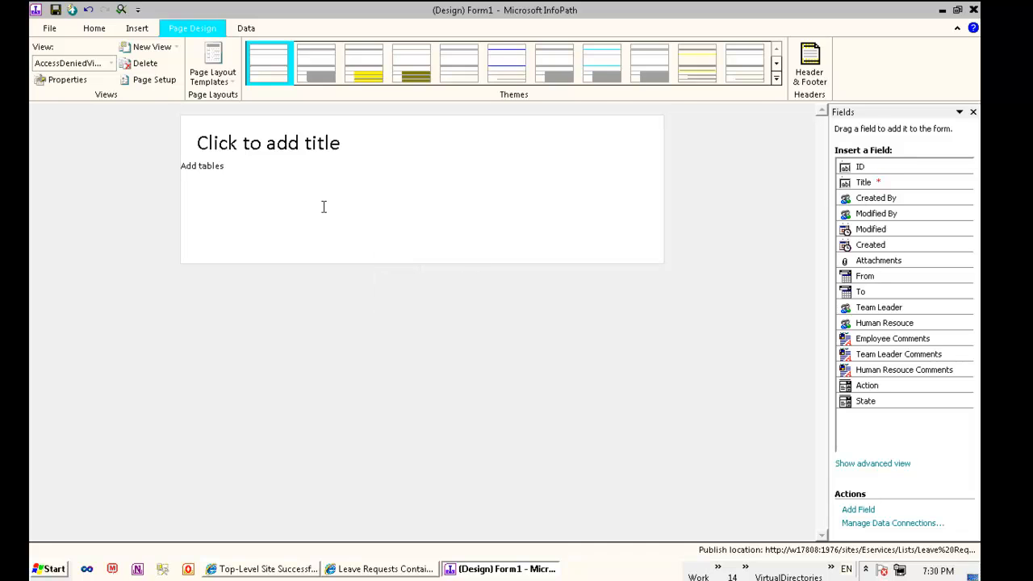
Step: Switch to the Edit item (default) view and copy its entire form table
left_click(109, 65)
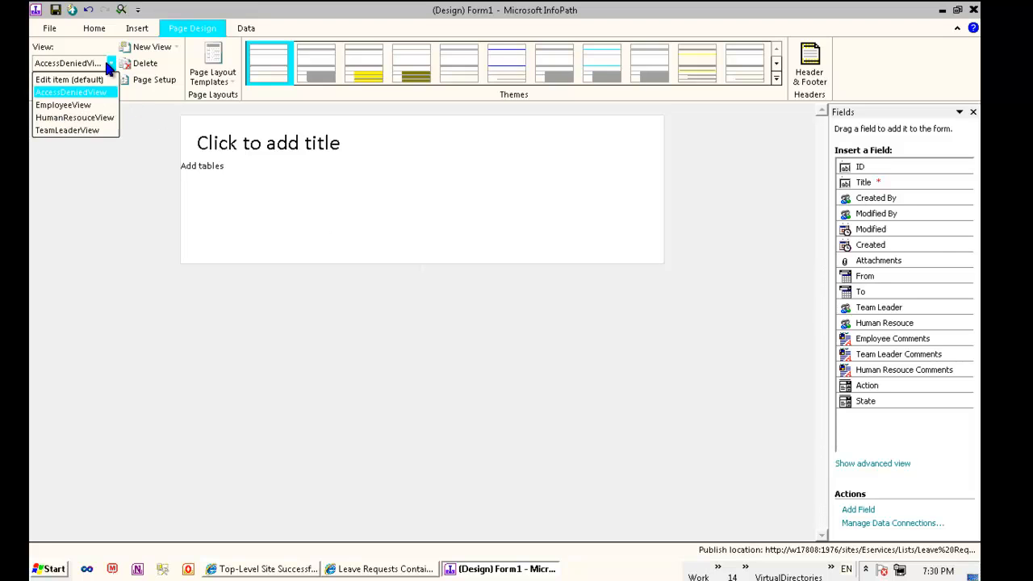
left_click(89, 104)
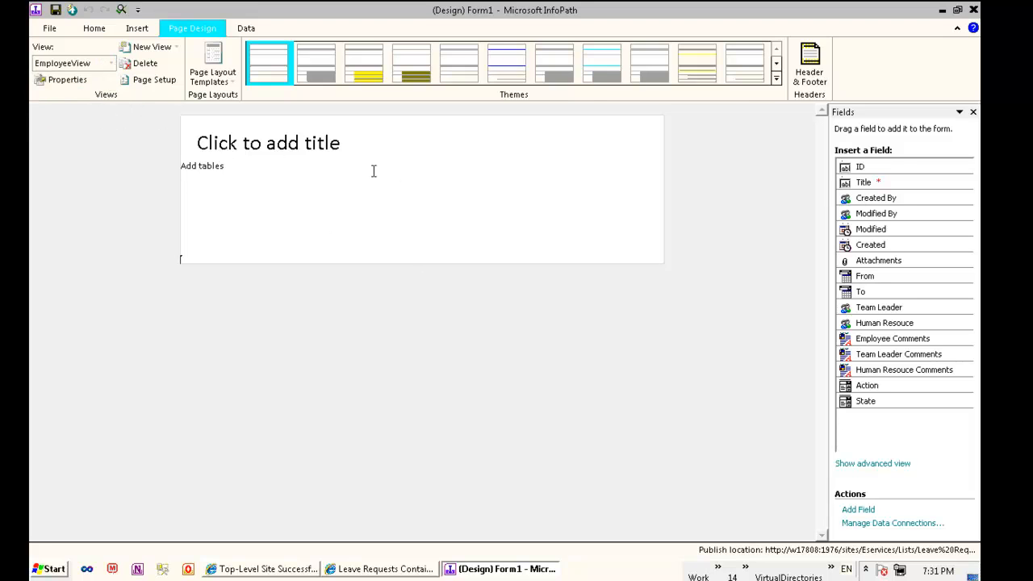
left_click(109, 65)
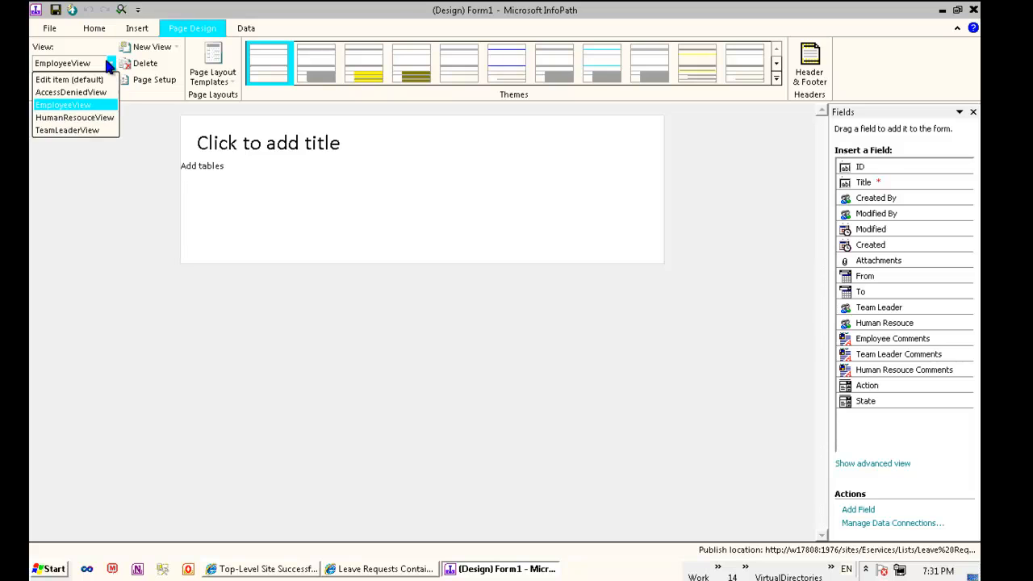
left_click(93, 80)
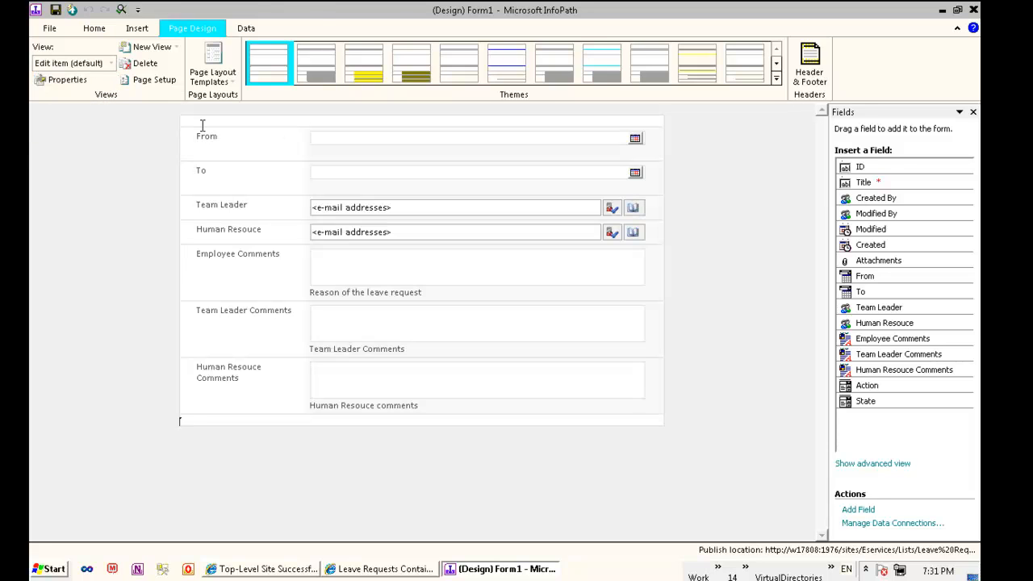
left_click(174, 112)
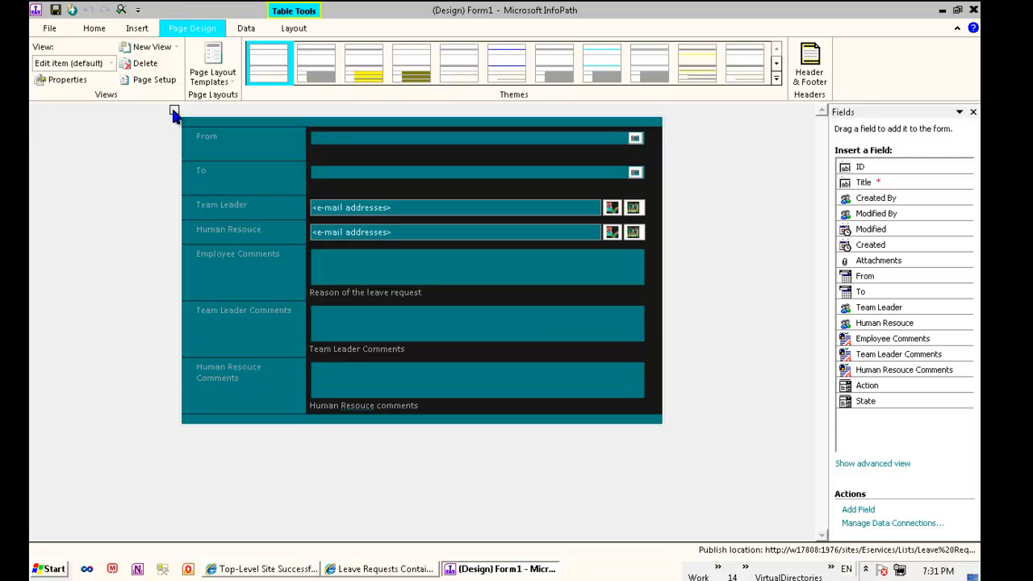
Step: Paste the copied form table over the placeholder layout in EmployeeView and check the pasted rows
left_click(103, 64)
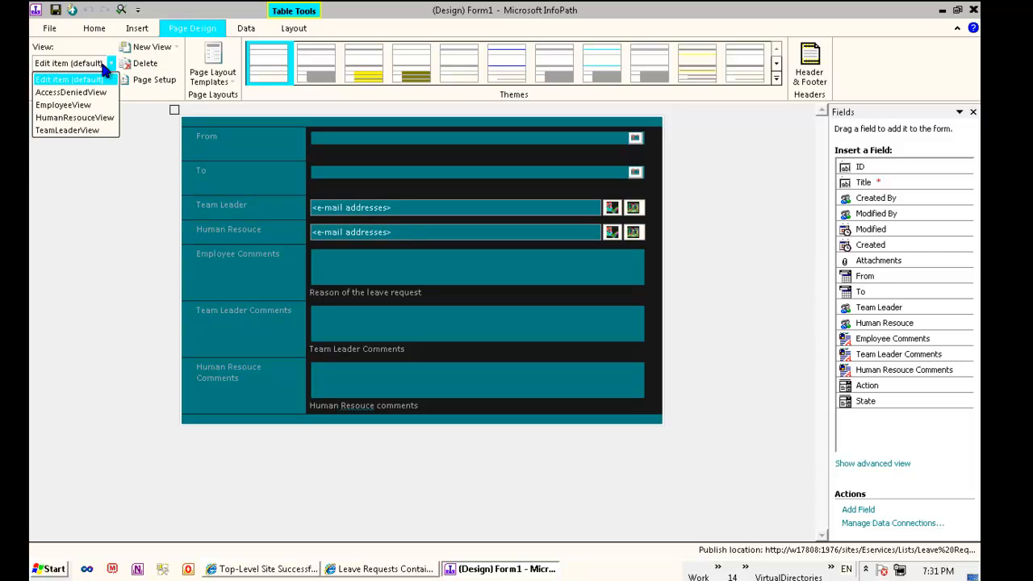
left_click(84, 105)
left_click(260, 148)
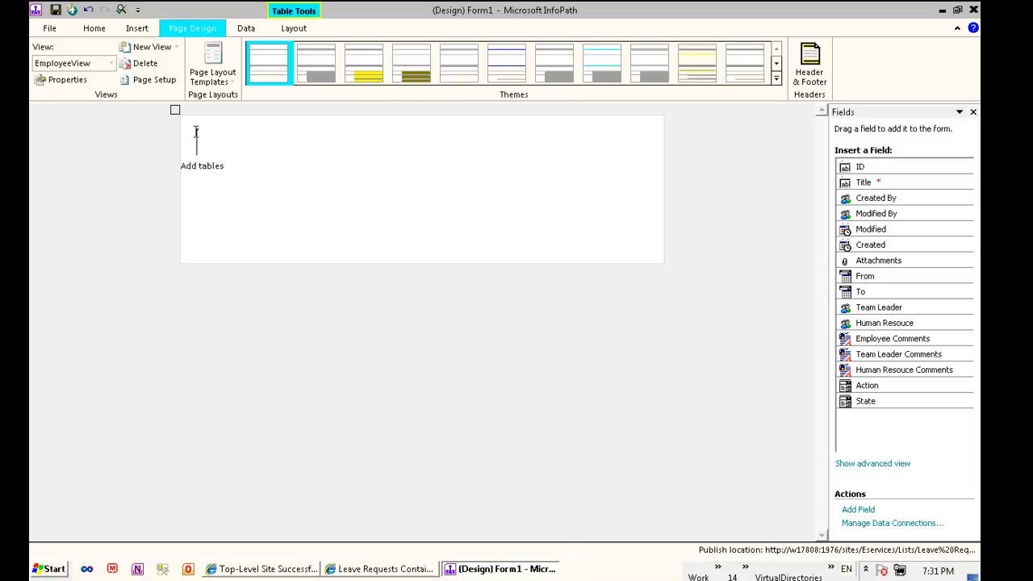
left_click(175, 111)
key("ctrl+v")
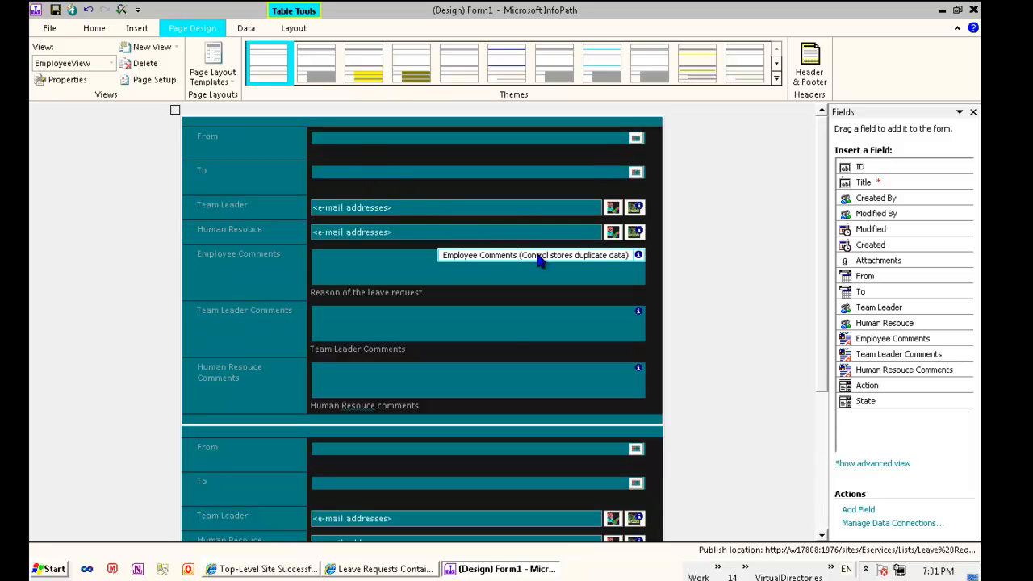
left_click(694, 246)
scroll(721, 244, "down", 5)
scroll(751, 264, "up", 5)
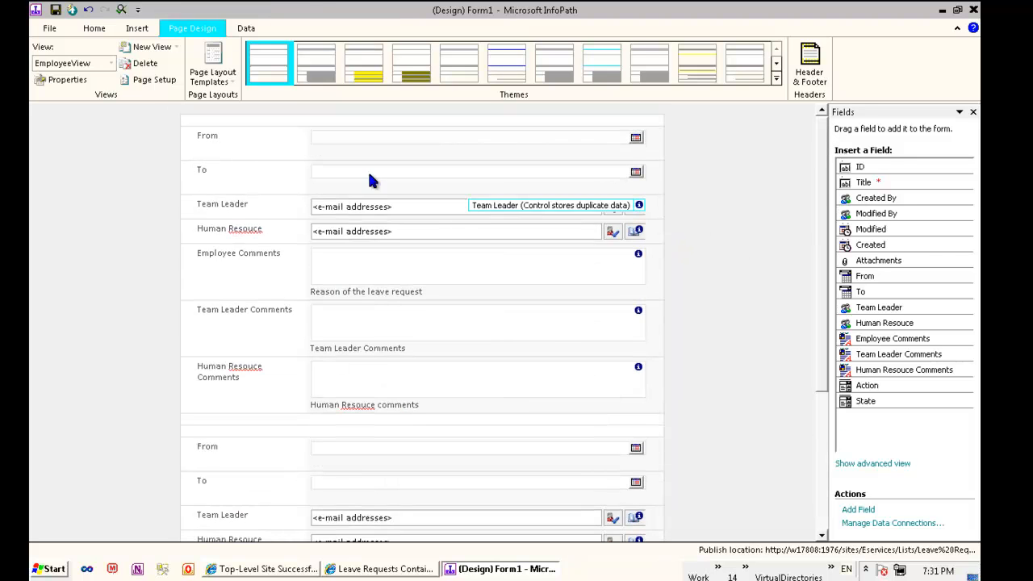
Step: Enter the heading "Welcome Employee" in the empty top row of the EmployeeView table, correcting the spelling of both words
left_click(300, 120)
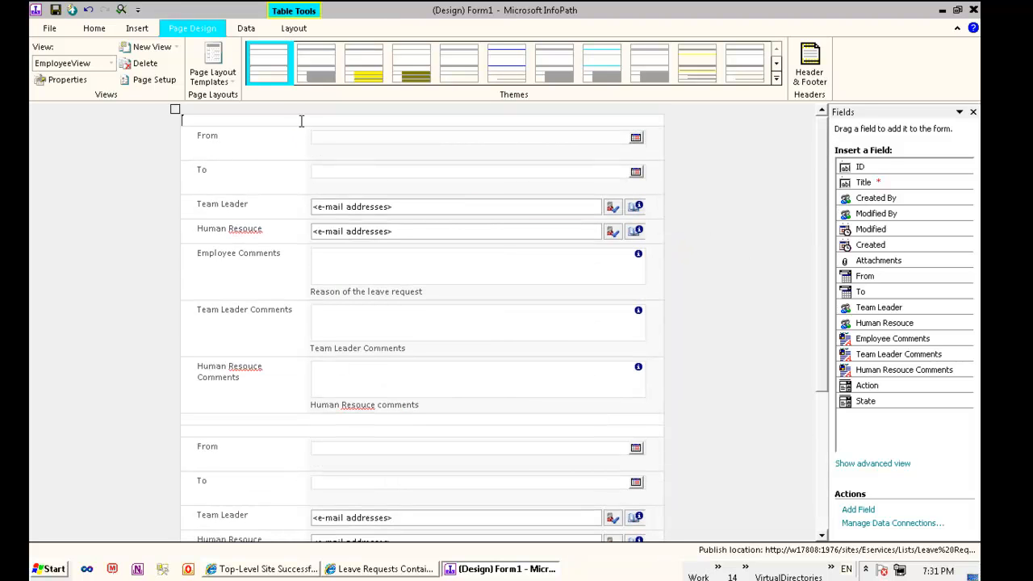
type("Wecloem Emaployee")
right_click(217, 120)
left_click(246, 133)
right_click(246, 120)
left_click(270, 135)
Step: Format the "Welcome Employee" heading at font size 18 and center it in its row
triple_click(233, 118)
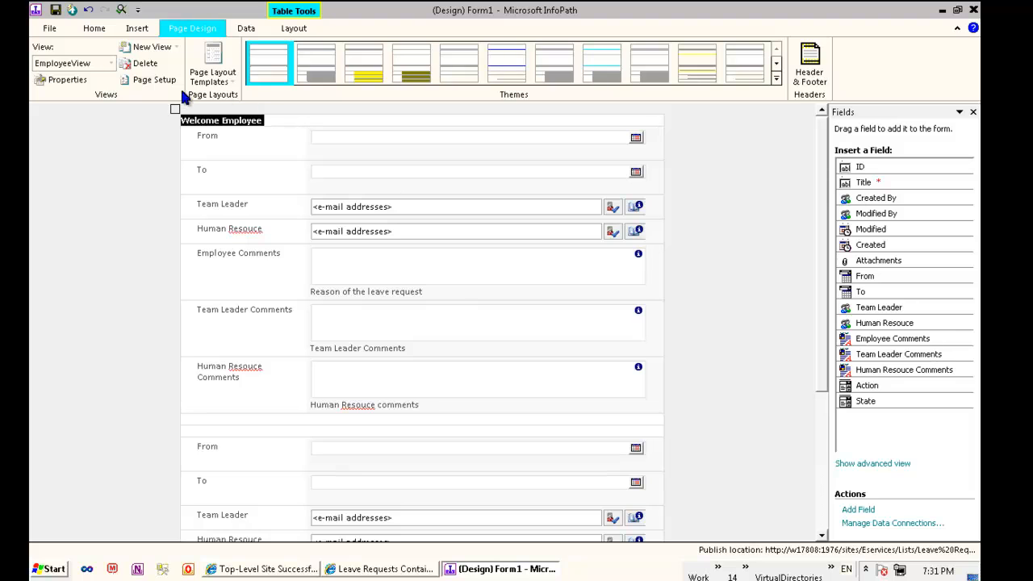
left_click(93, 29)
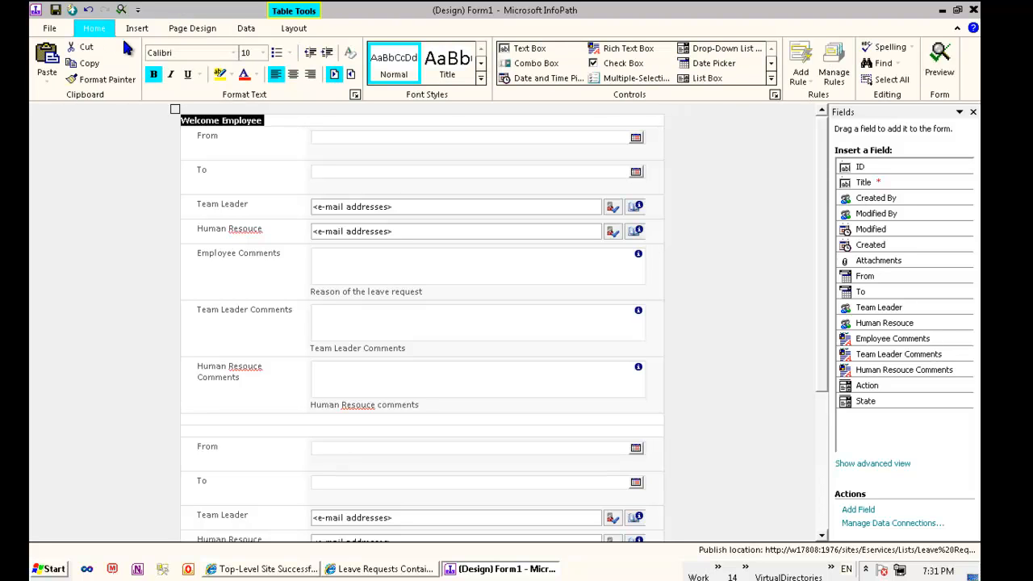
left_click(261, 53)
left_click(253, 103)
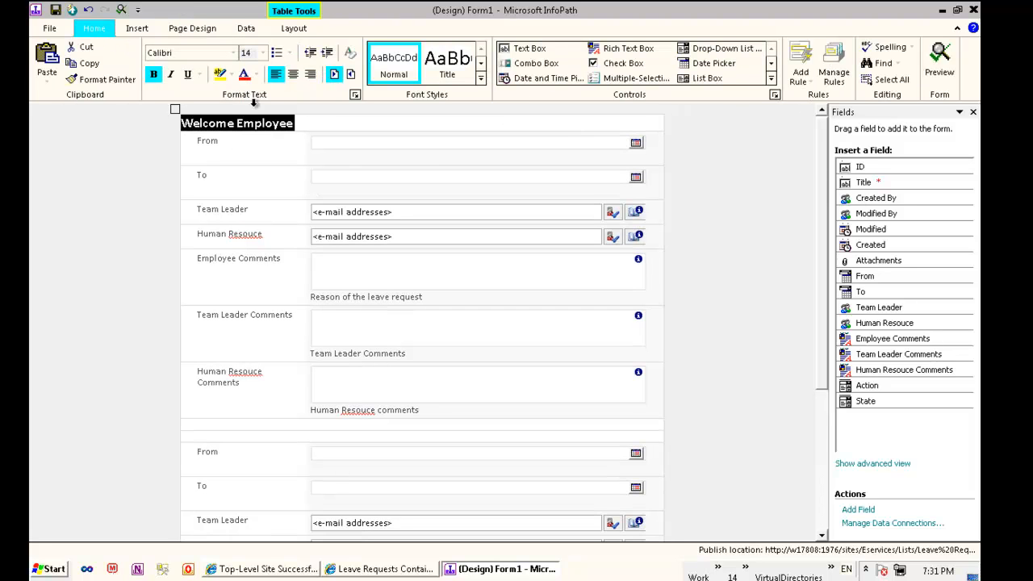
left_click(263, 53)
left_click(253, 106)
left_click(293, 74)
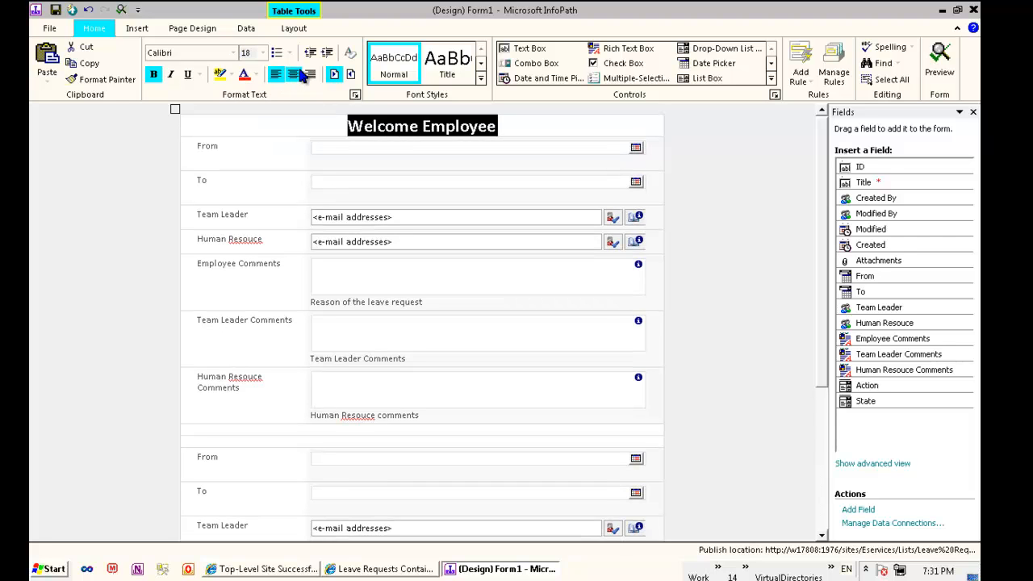
left_click(492, 127)
Step: Look over the From, To, Team Leader and Human Resource controls and correct the fourth row's label to "Human Resource"
left_click(270, 148)
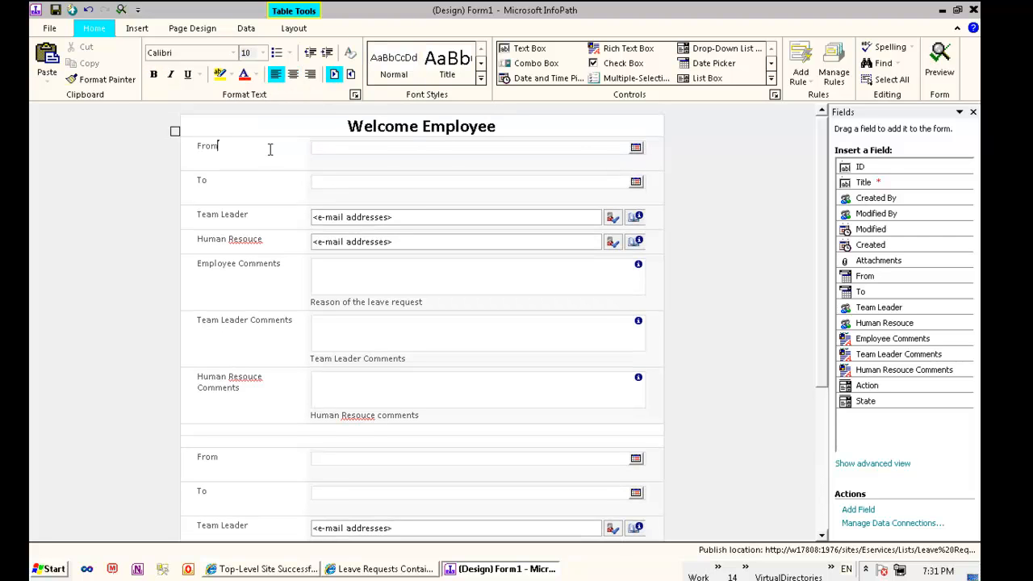
left_click(390, 150)
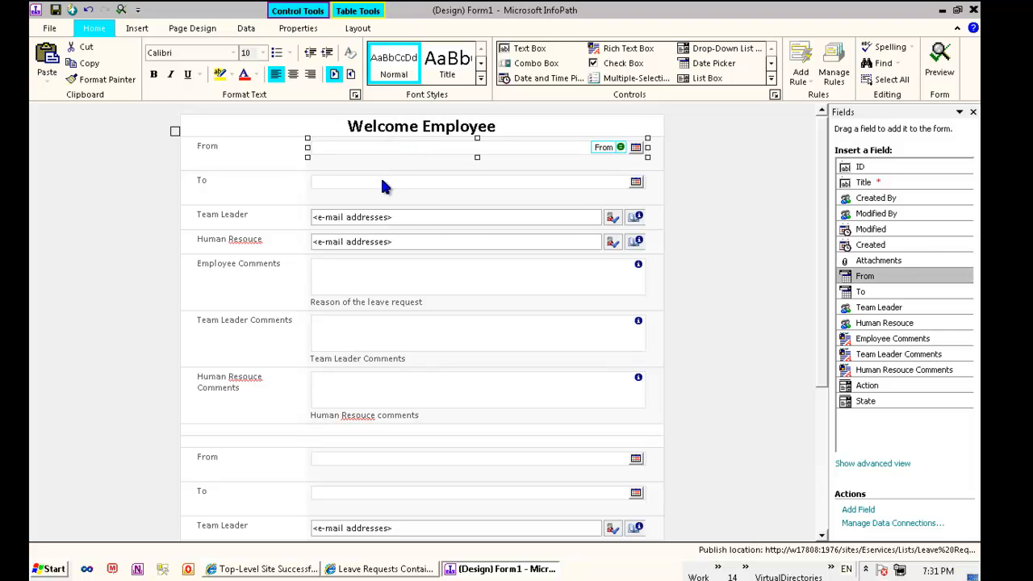
left_click(380, 177)
left_click(375, 222)
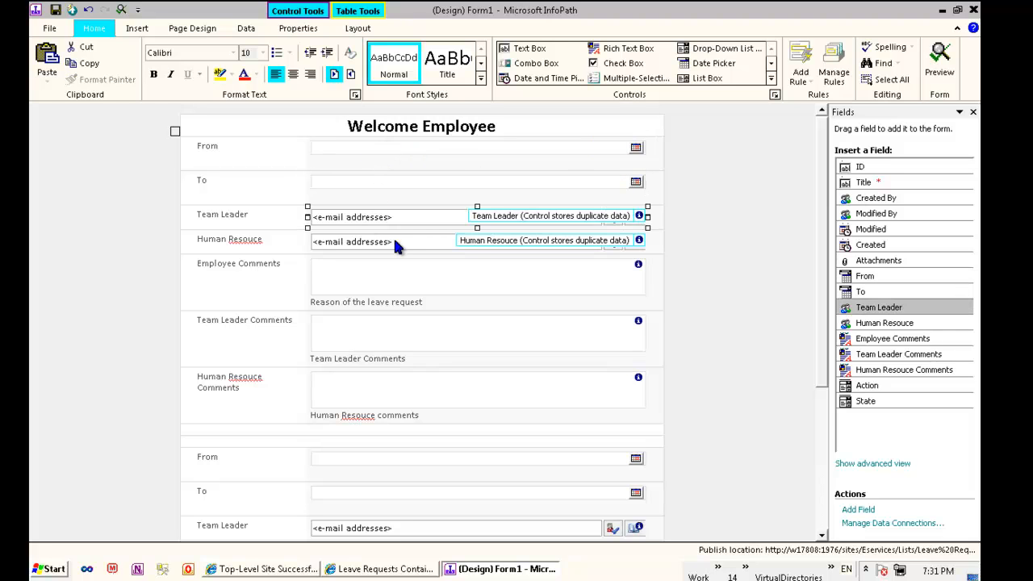
left_click(393, 234)
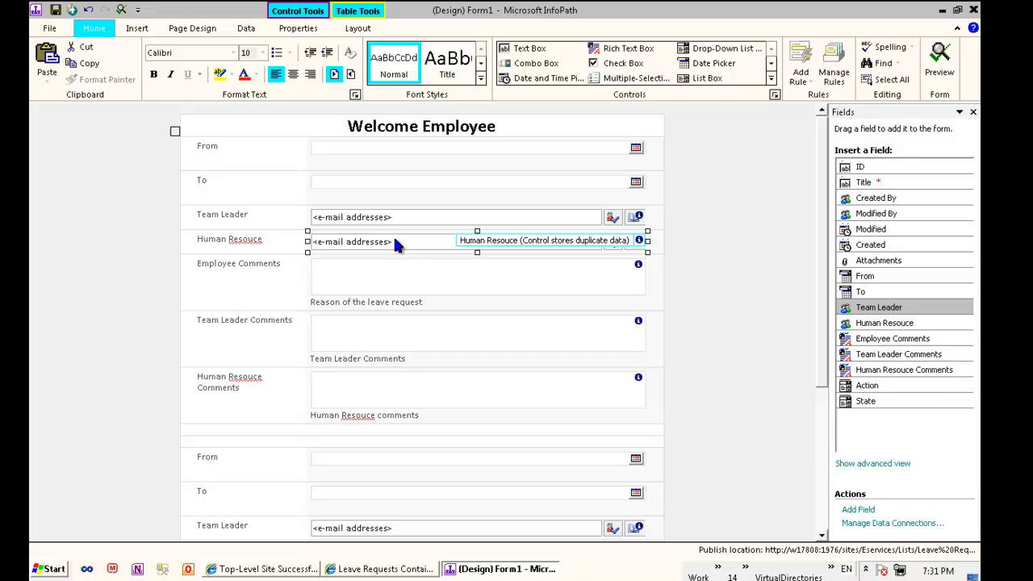
right_click(255, 239)
left_click(279, 249)
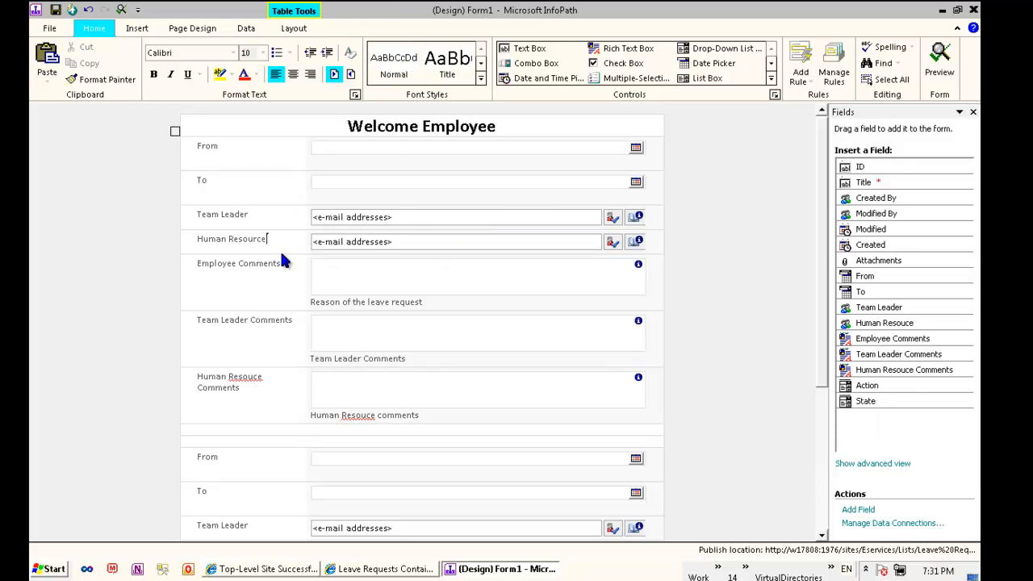
Step: Delete the "Reason of the leave request" description beneath the Employee Comments box
left_click(379, 268)
left_click_drag(425, 302, 320, 306)
key("Delete")
left_click(321, 301)
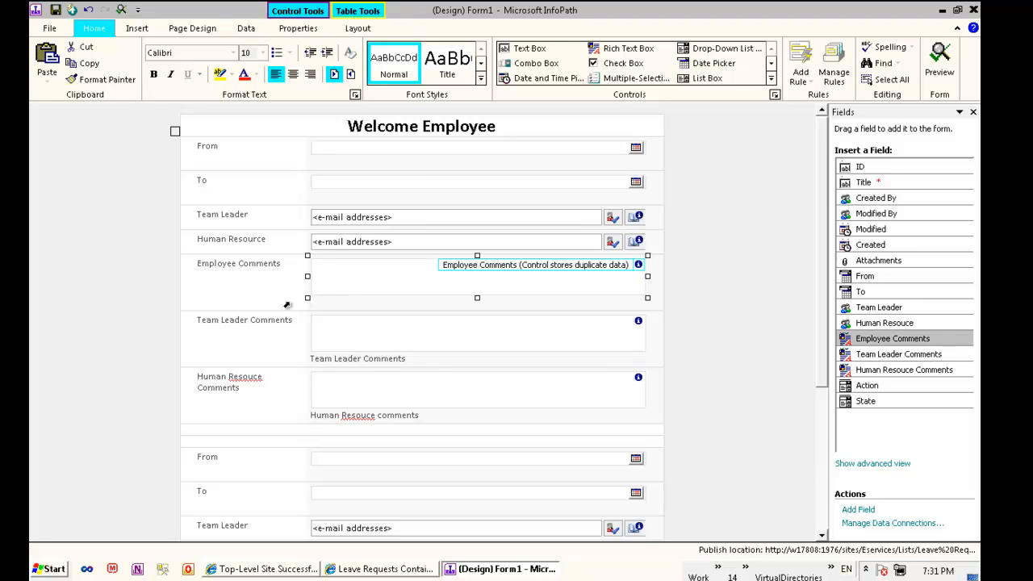
Step: Delete the Team Leader Comments and Human Resource Comments rows from the upper table in EmployeeView
left_click(237, 305)
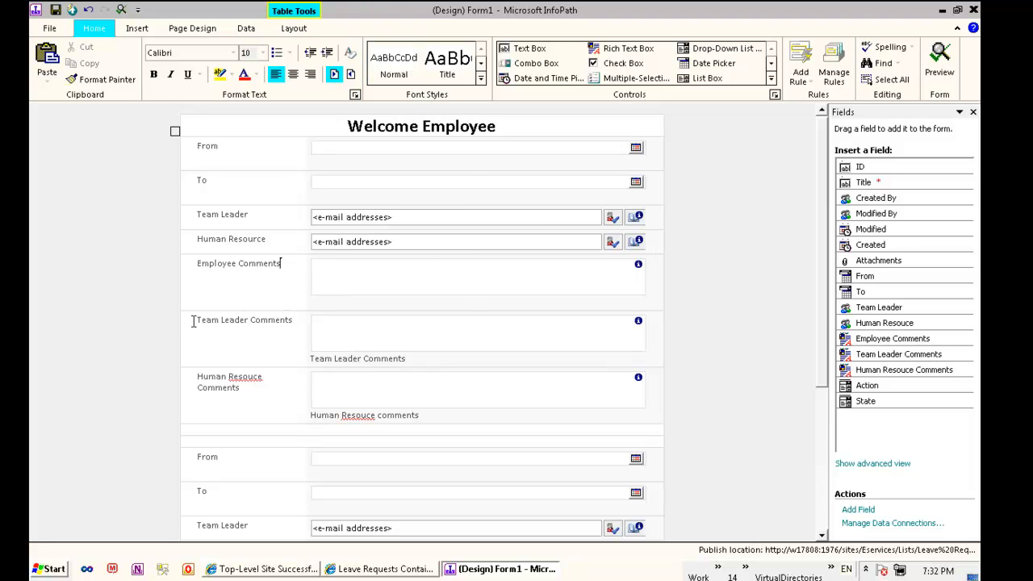
left_click_drag(187, 322, 443, 385)
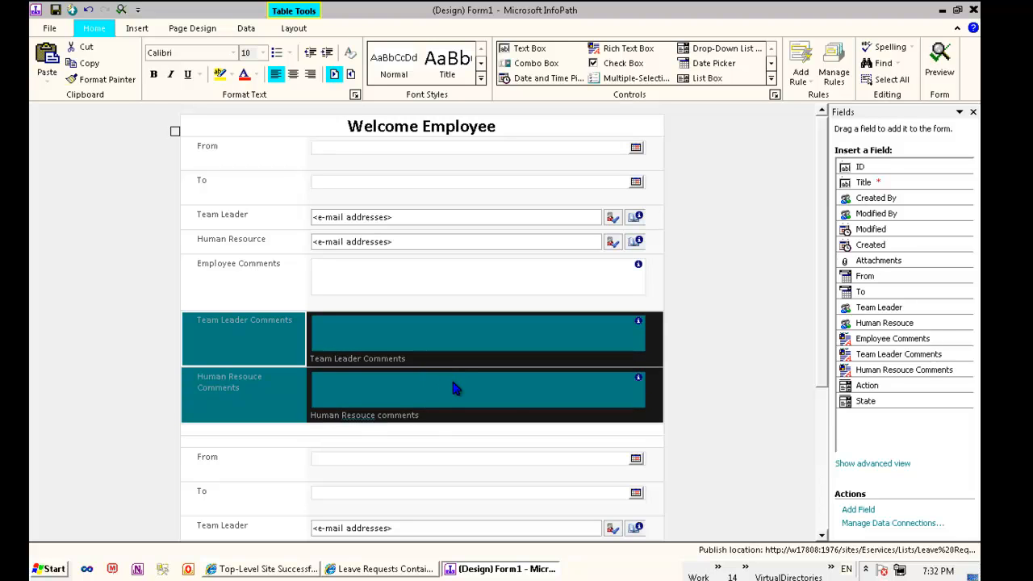
key("Delete")
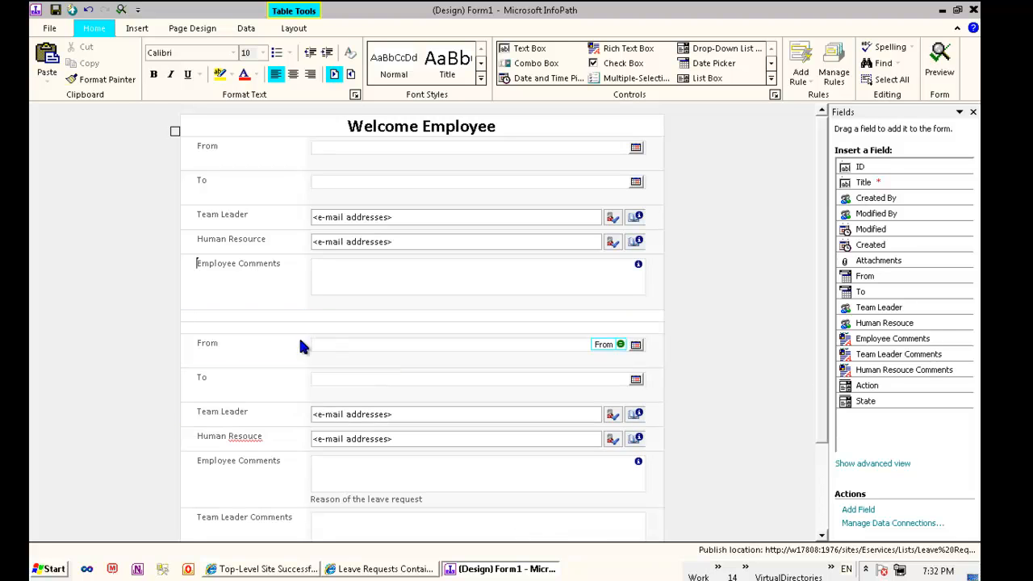
Step: Delete the duplicated set of form rows below the first form, from its blank header row through its end
left_click(194, 316)
left_click_drag(222, 326, 238, 329)
left_click(242, 331)
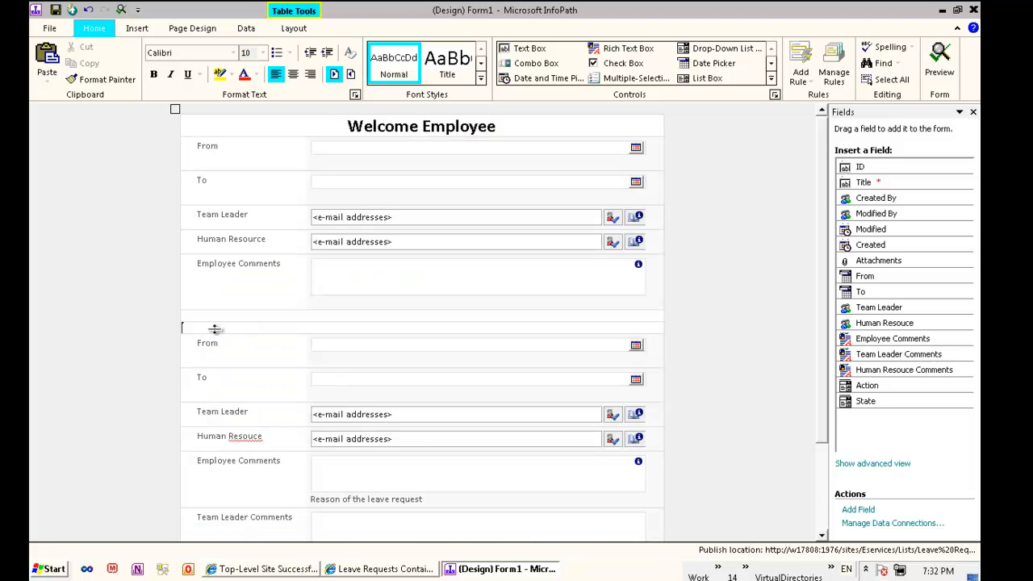
left_click_drag(209, 331, 314, 373)
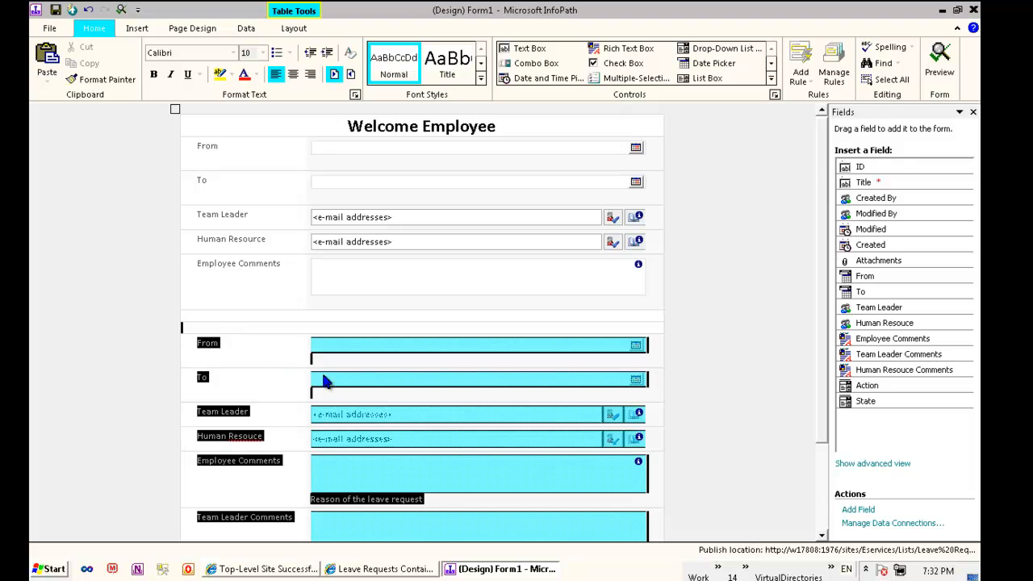
scroll(379, 390, "down", 1)
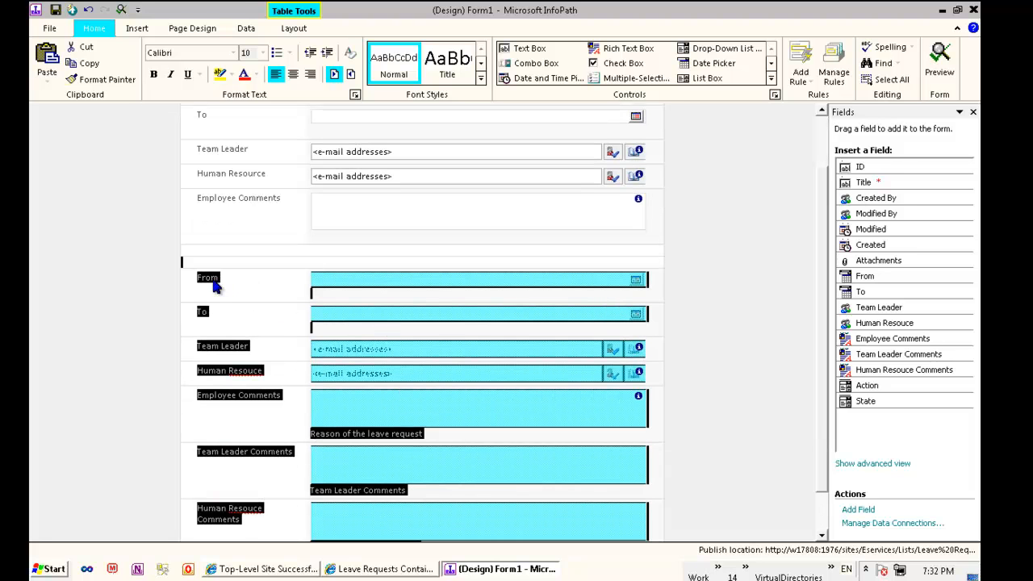
left_click_drag(579, 529, 751, 489)
left_click_drag(824, 379, 833, 326)
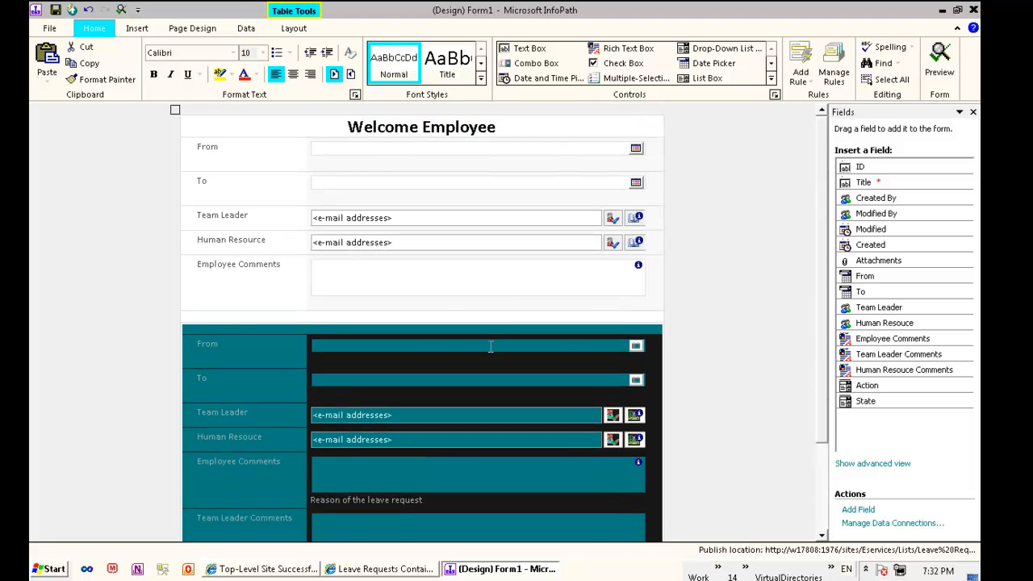
key("Delete")
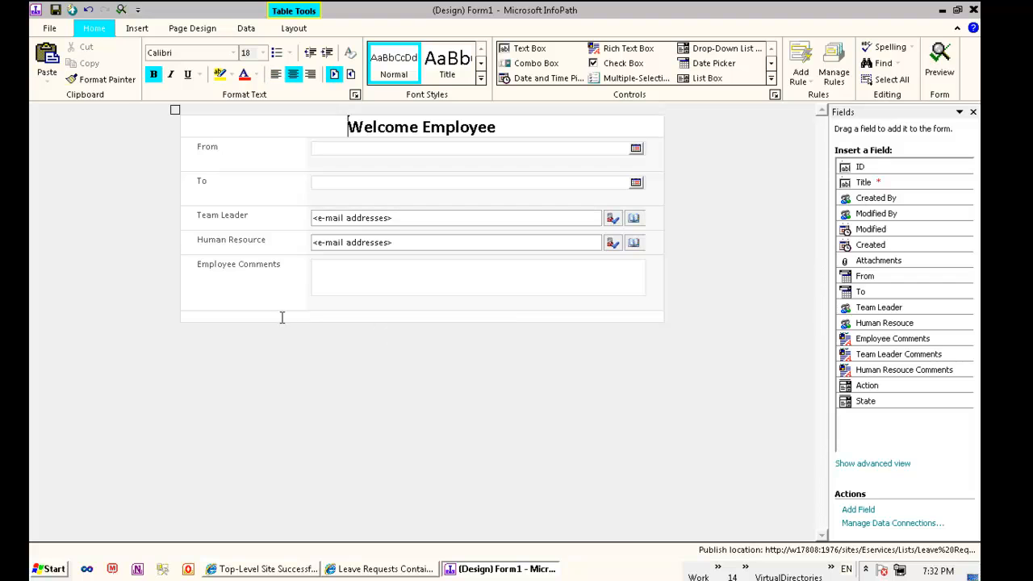
Step: Insert two Button controls side by side in the empty row under Employee Comments
left_click(279, 314)
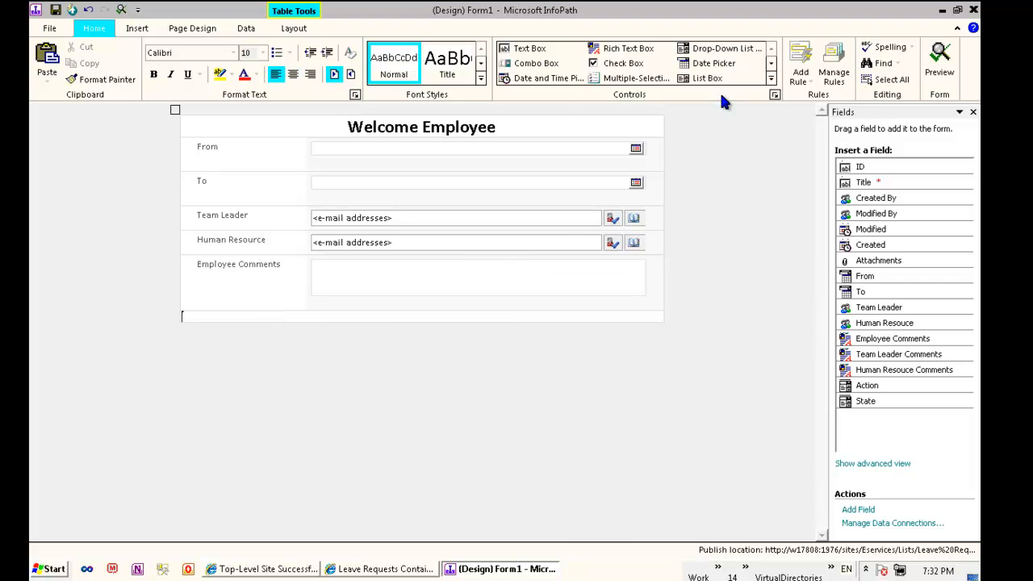
left_click(771, 81)
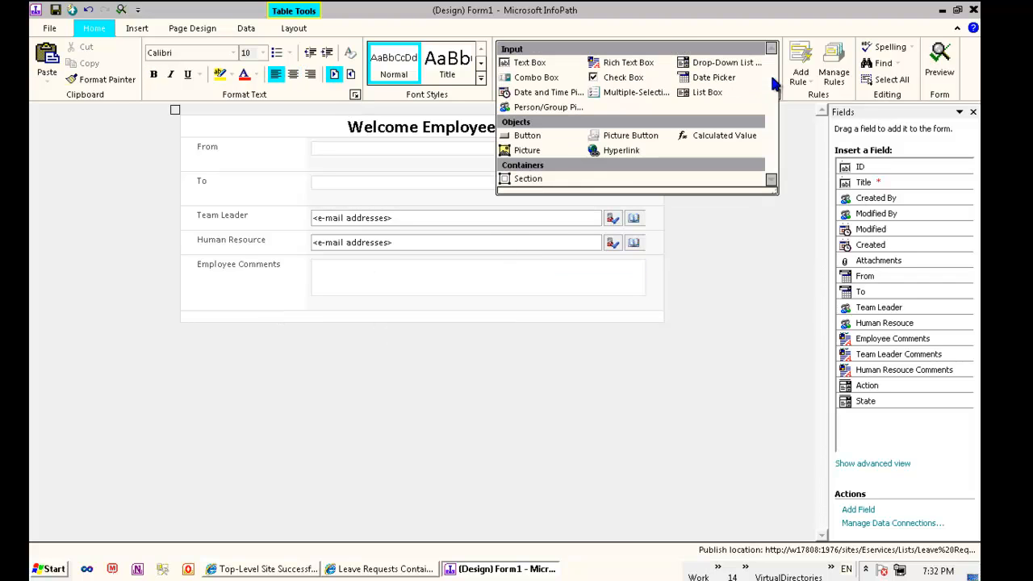
left_click(513, 137)
left_click(264, 315)
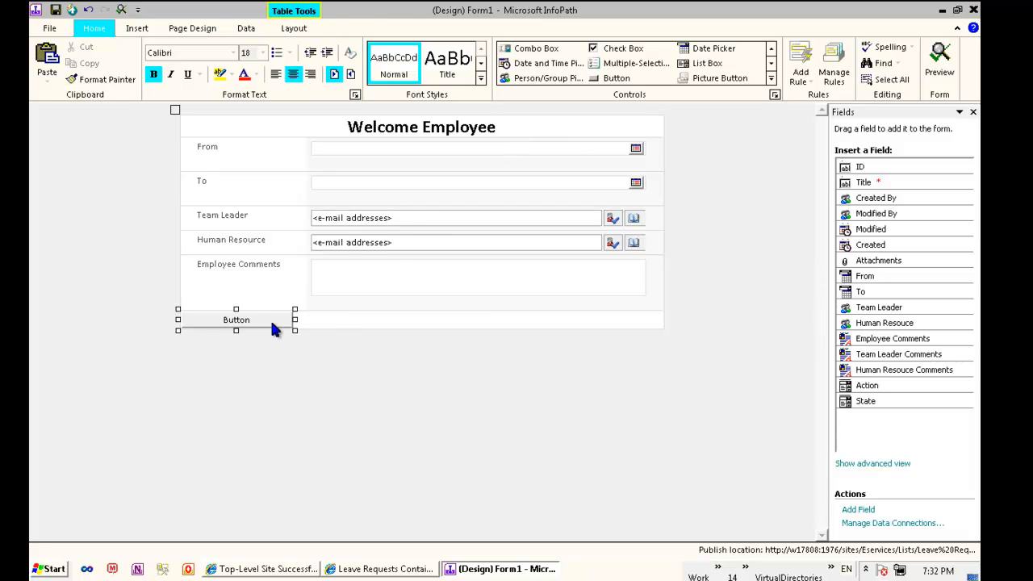
left_click(332, 318)
key("ctrl+v")
Step: Set the first button's label to Submit in its properties
left_click(266, 321)
right_click(267, 323)
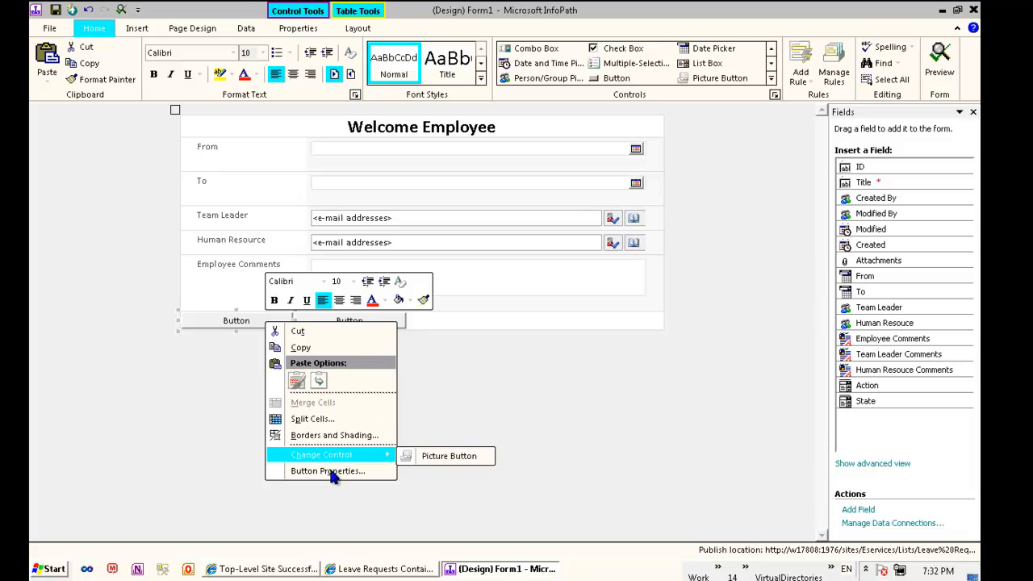
left_click(334, 471)
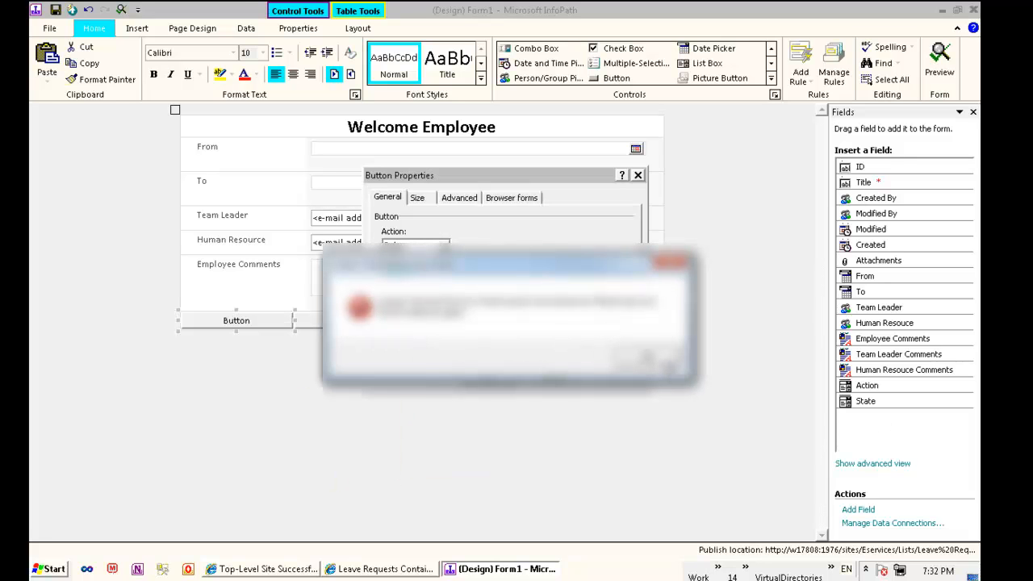
left_click(647, 356)
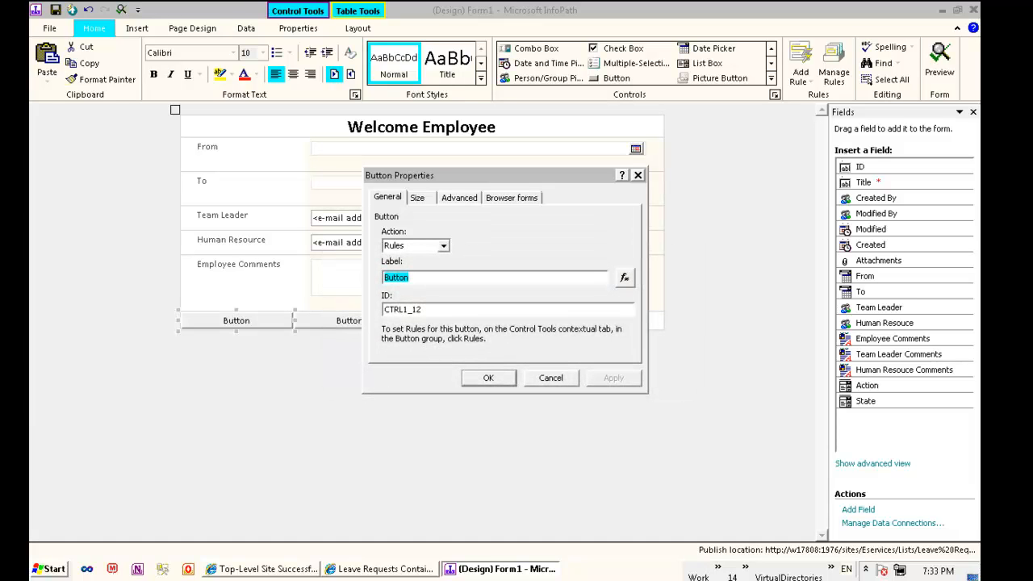
left_click_drag(457, 277, 359, 271)
type("Submit")
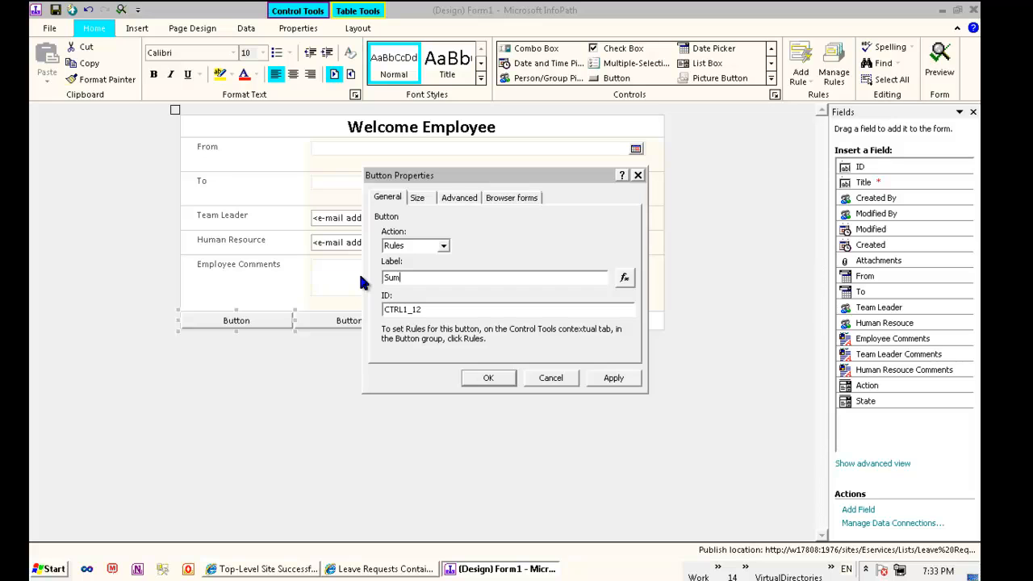
left_click(489, 379)
Step: Set the second button's label to Cancel in its properties
right_click(349, 321)
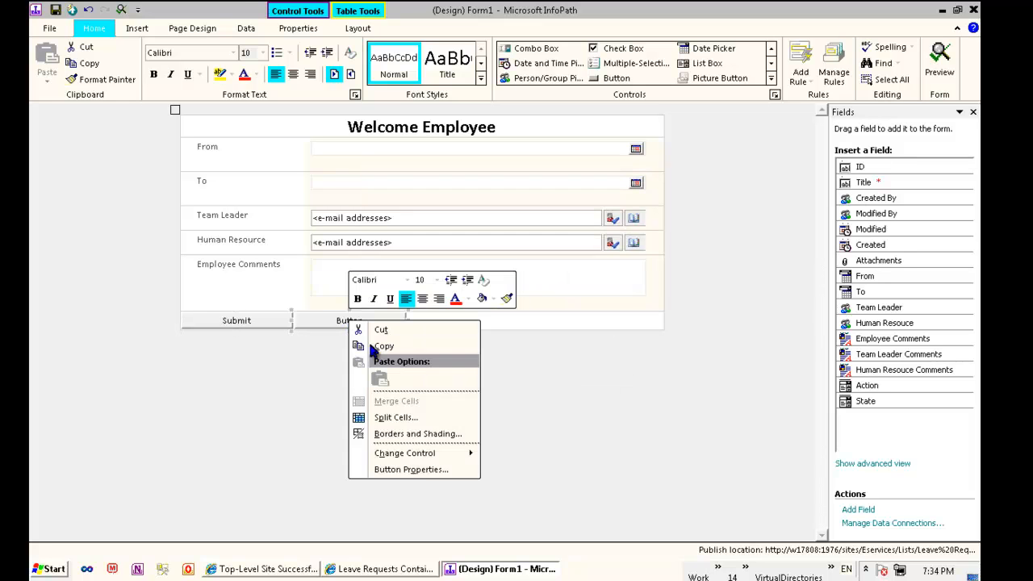
left_click(411, 470)
type("Cancel")
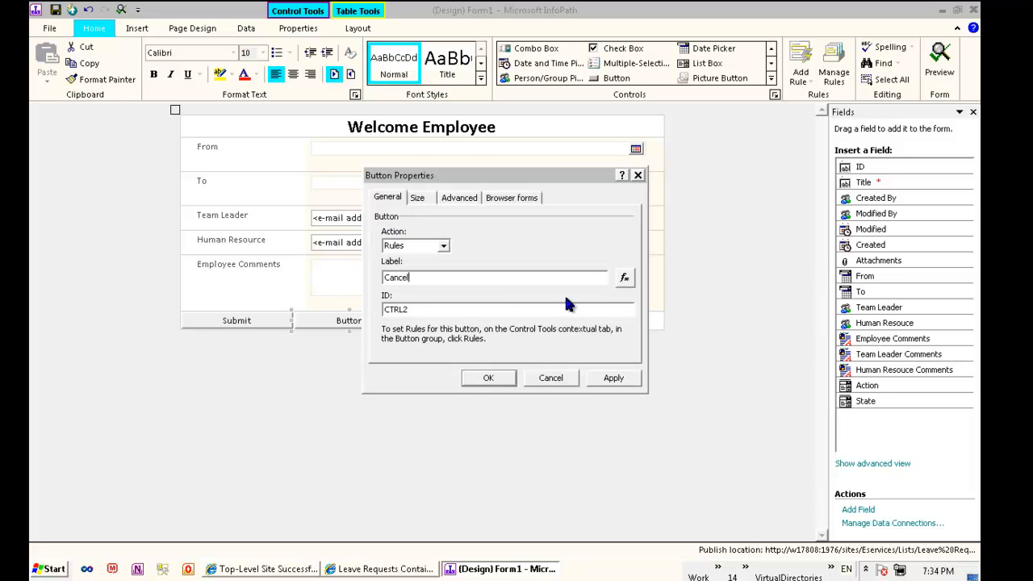
left_click(494, 378)
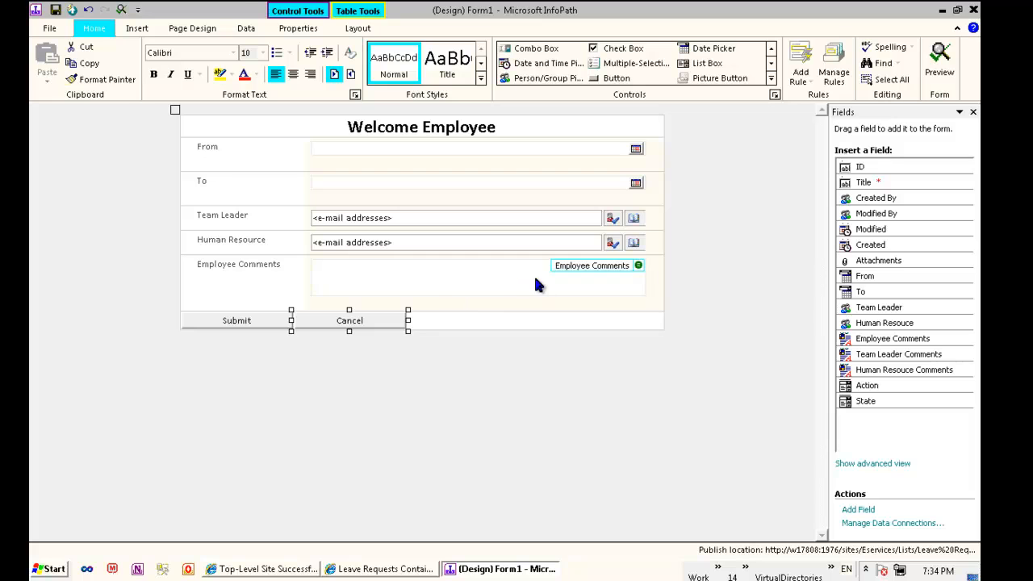
Step: Review the date, people and Employee Comments controls in EmployeeView, along with the Cancel button's properties
left_click(349, 153)
left_click(350, 181)
left_click(357, 219)
left_click(365, 250)
left_click(362, 279)
left_click(327, 324)
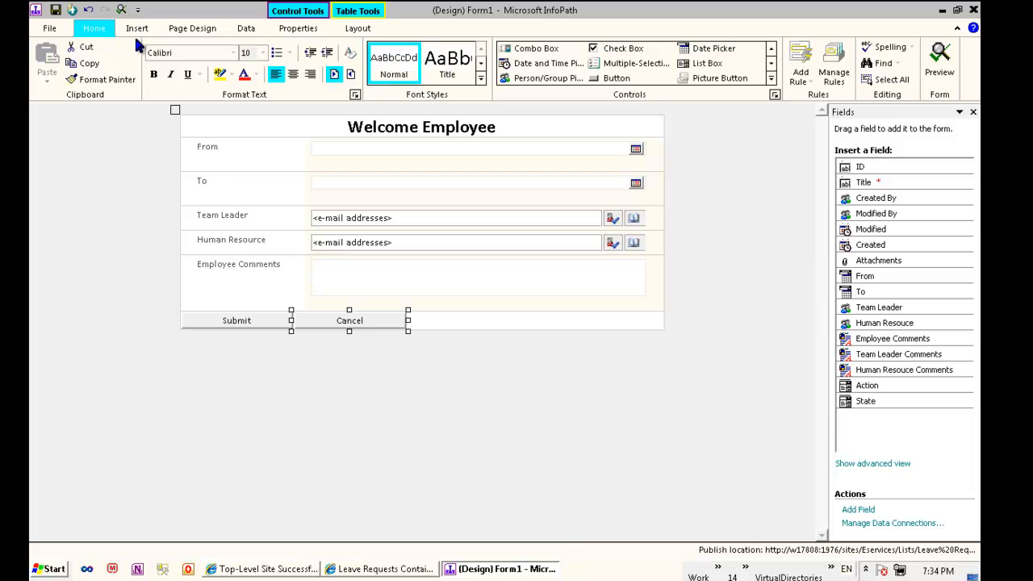
left_click(247, 30)
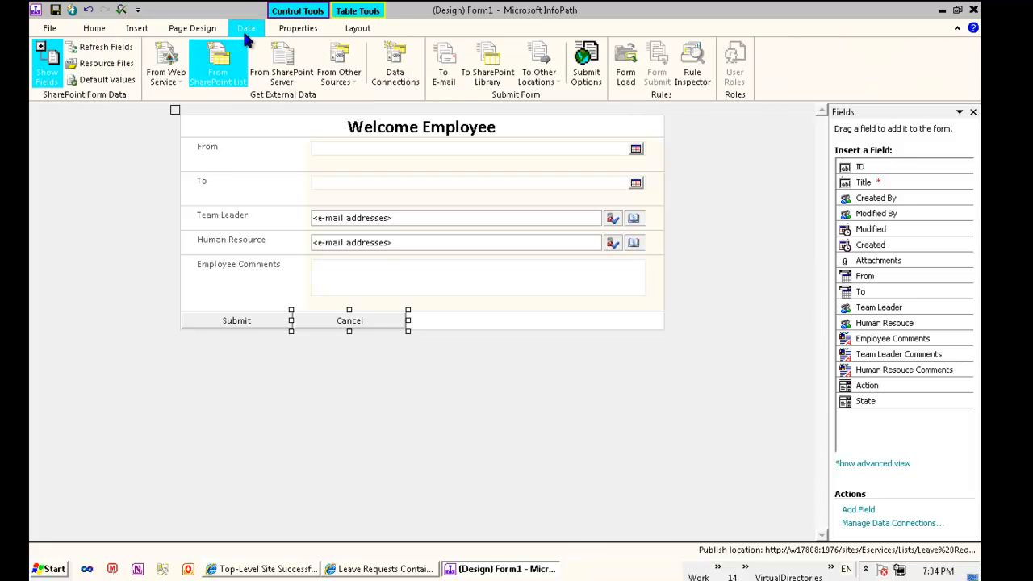
left_click(288, 31)
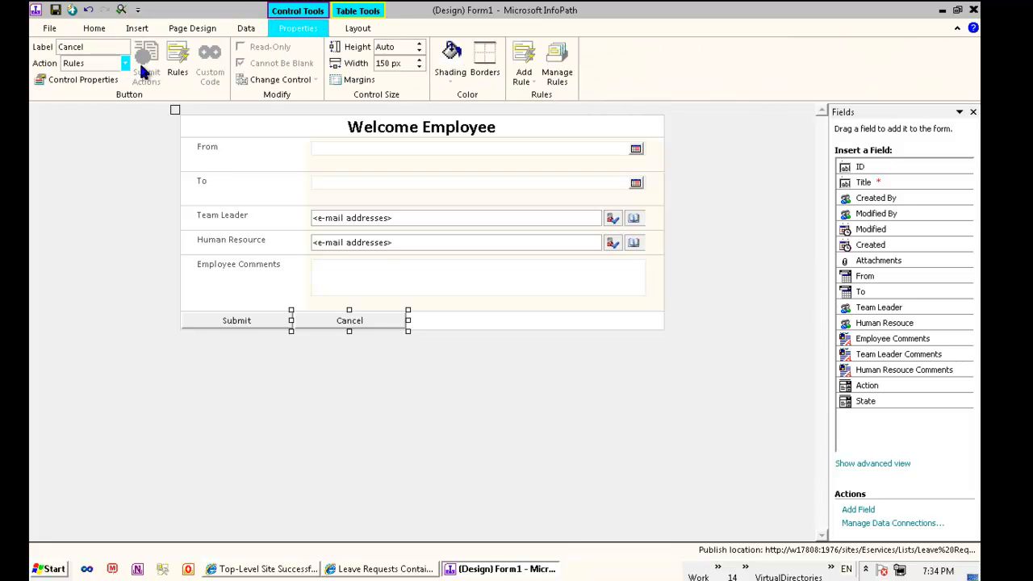
Step: Copy the entire field table, from From through Human Resouce Comments, out of the Edit item (default) view
left_click(184, 29)
left_click(109, 63)
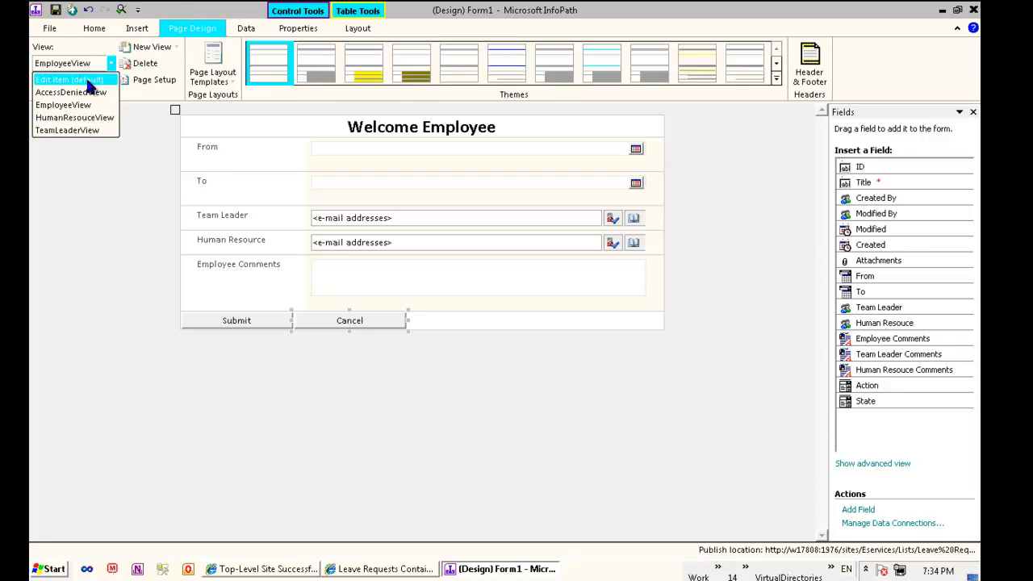
left_click(73, 80)
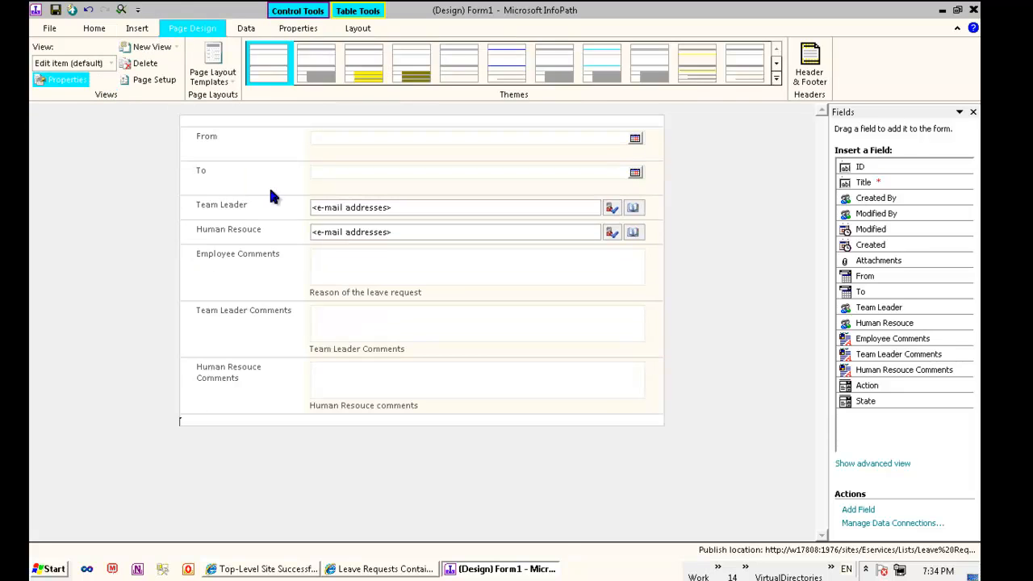
left_click(175, 110)
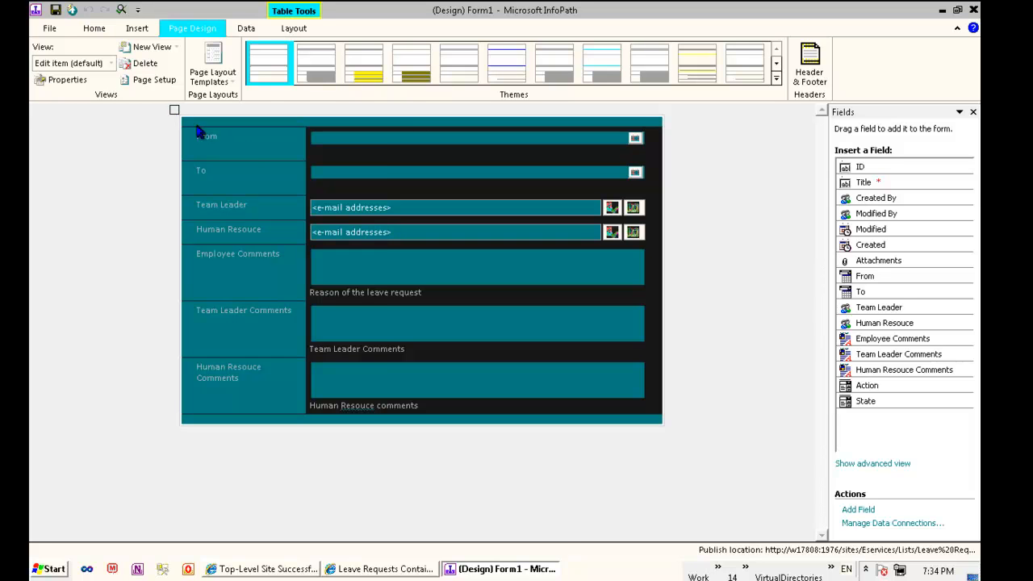
right_click(245, 146)
key("Escape")
Step: Switch the form design to TeamLeaderView
left_click(111, 63)
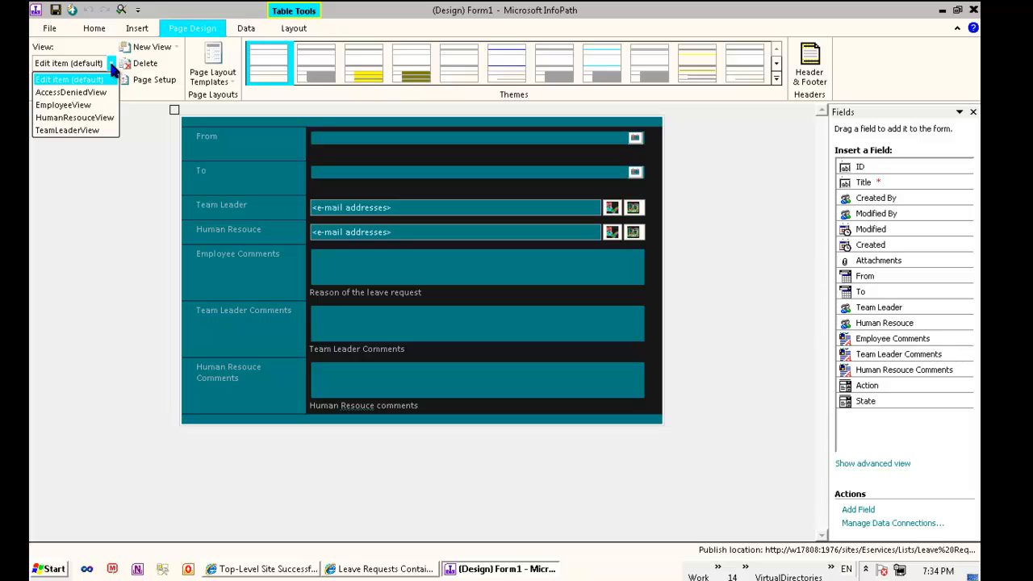
left_click(68, 105)
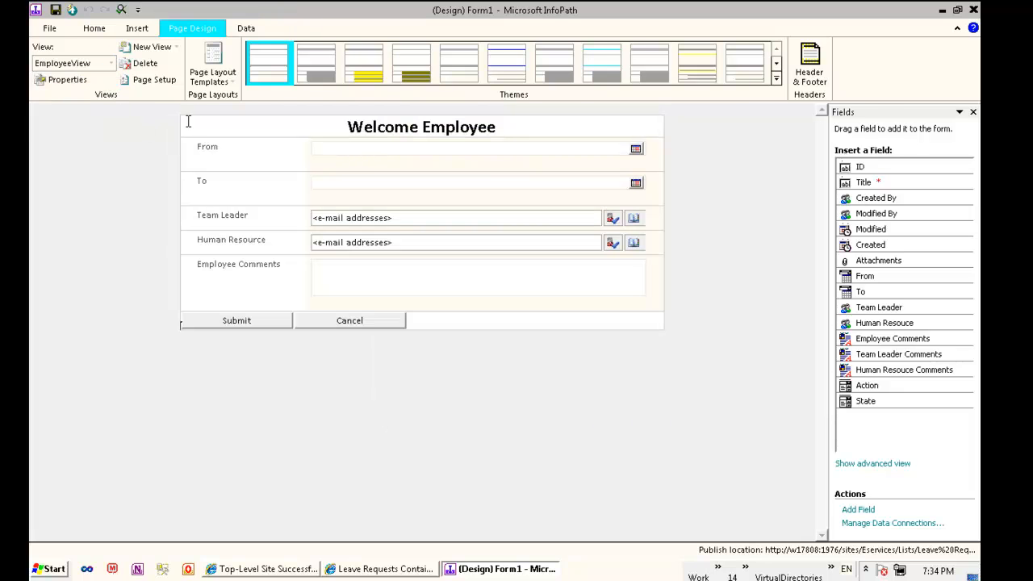
left_click(111, 63)
left_click(77, 130)
Step: Try to paste the copied table over the entire TeamLeaderView layout, and undo the paste
left_click(175, 111)
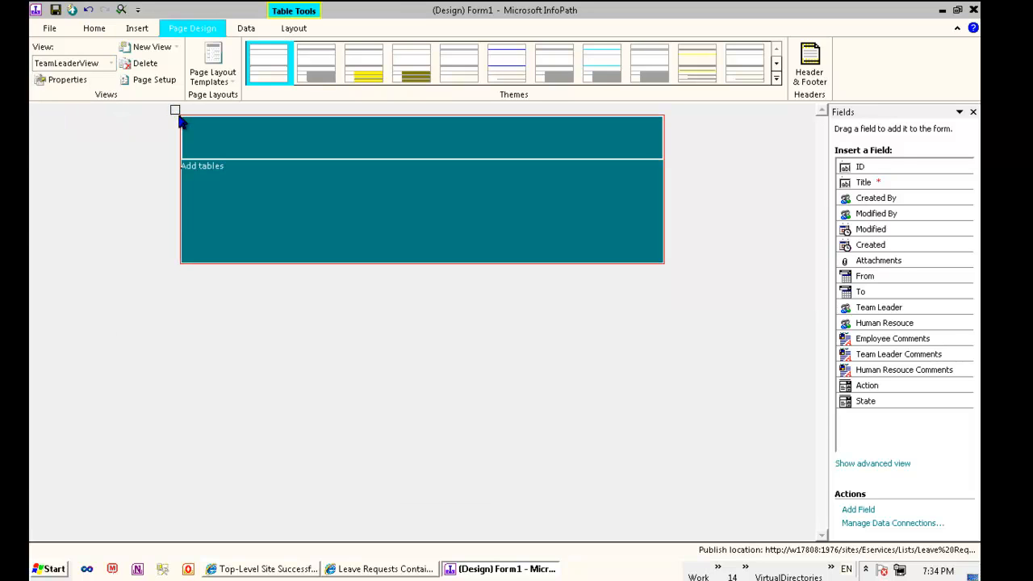
key("ctrl+v")
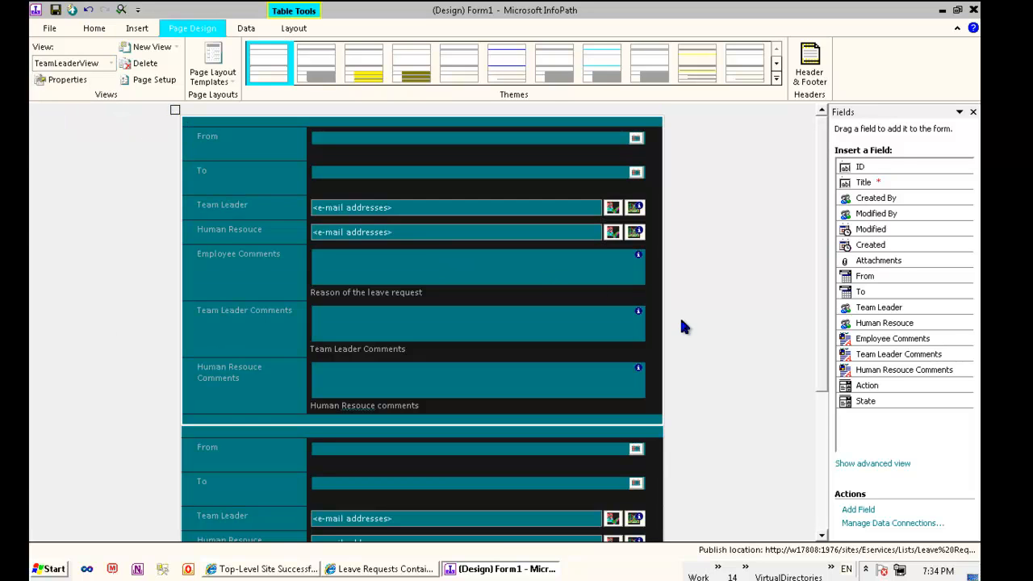
left_click_drag(821, 303, 823, 477)
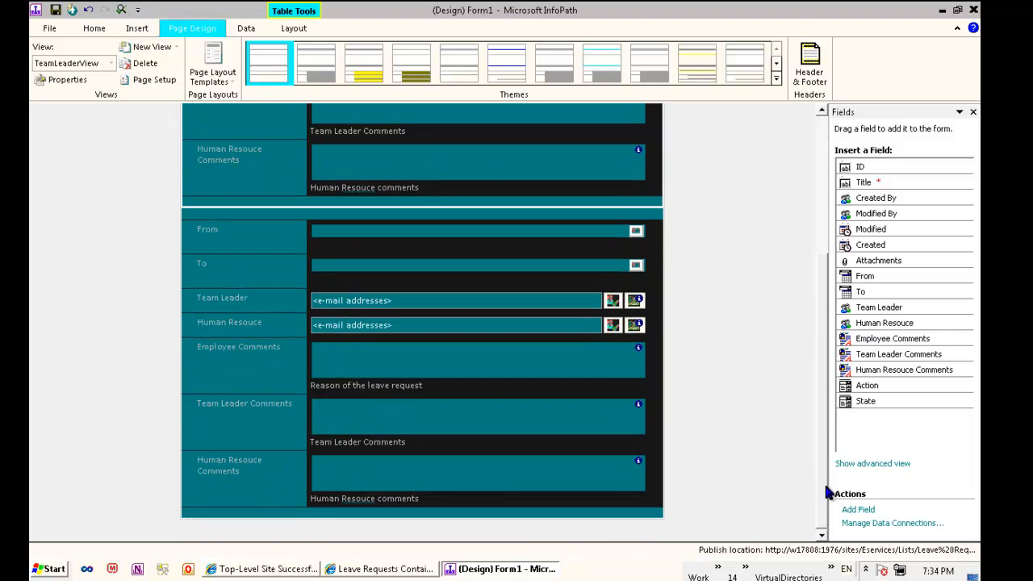
left_click_drag(823, 420, 823, 349)
left_click(159, 363)
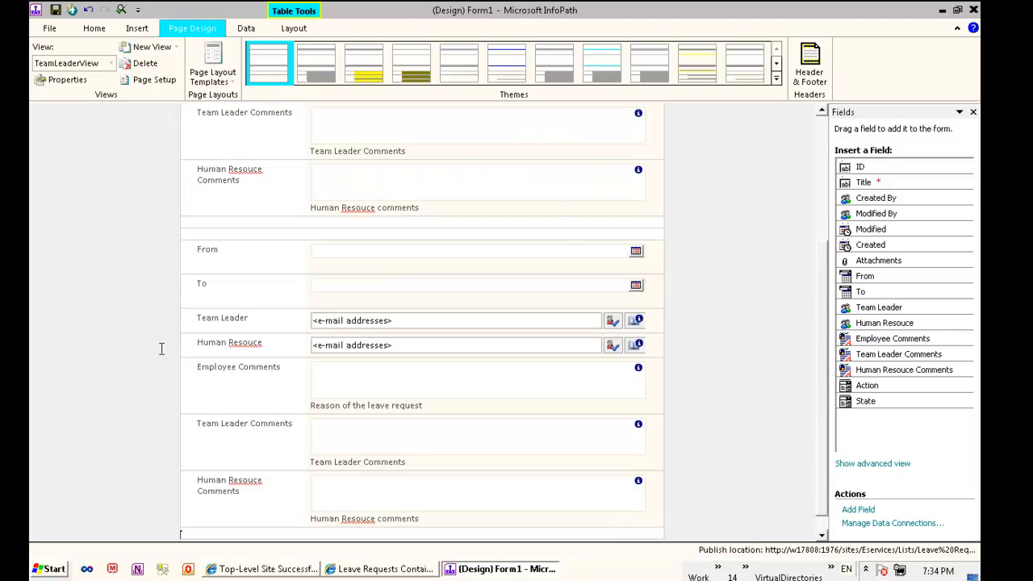
key("ctrl+z")
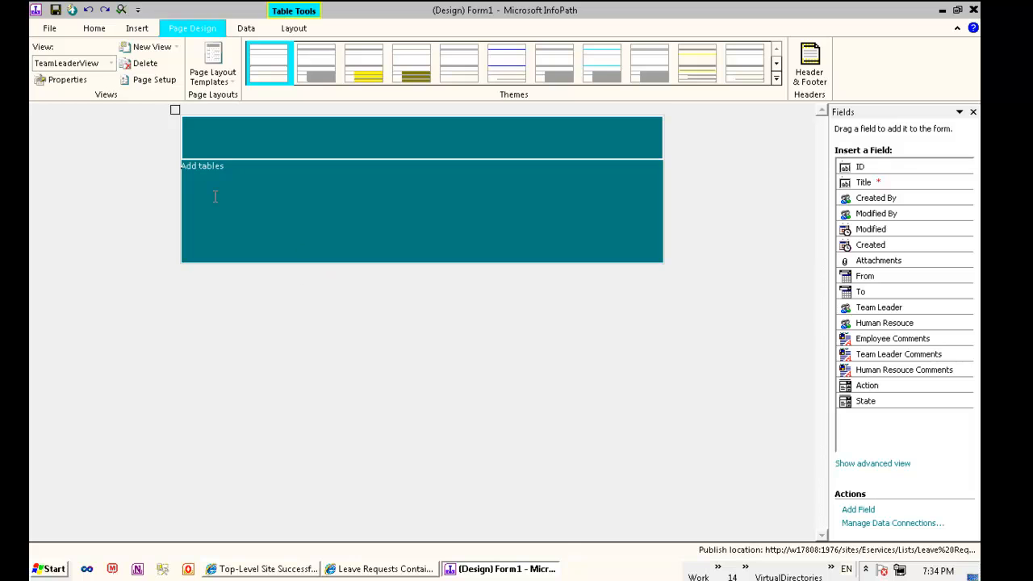
Step: Paste the copied field table into the Add tables row of TeamLeaderView
left_click(193, 165)
key("ctrl+v")
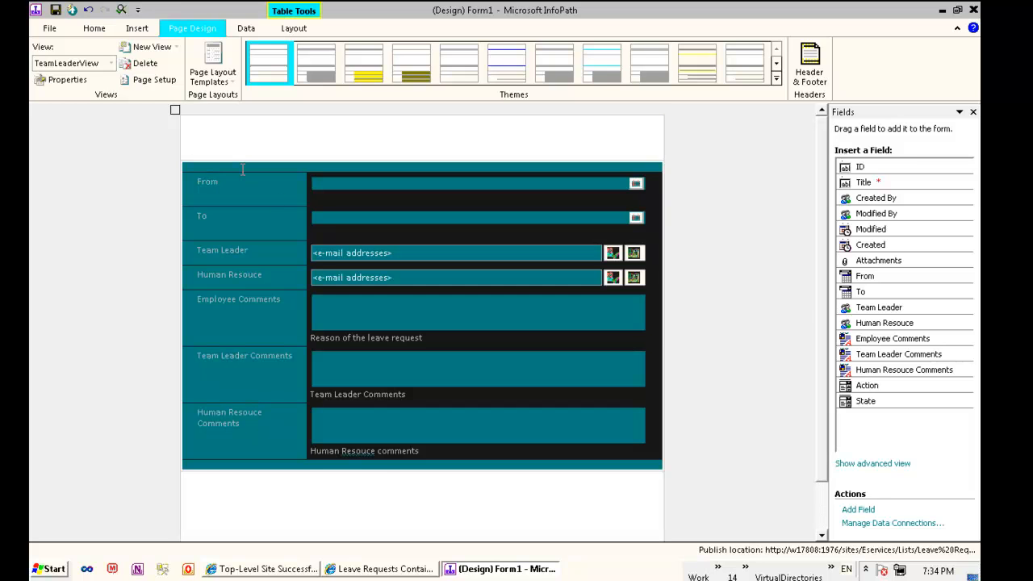
Step: Enter the heading "Welcome Team Leader" in the title row above the pasted table
left_click(281, 141)
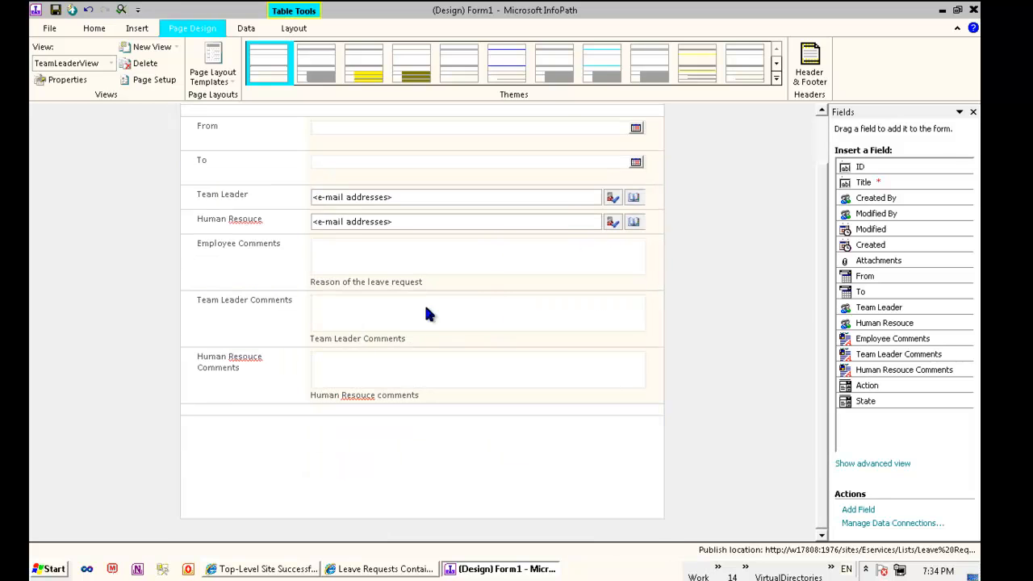
type("WEc")
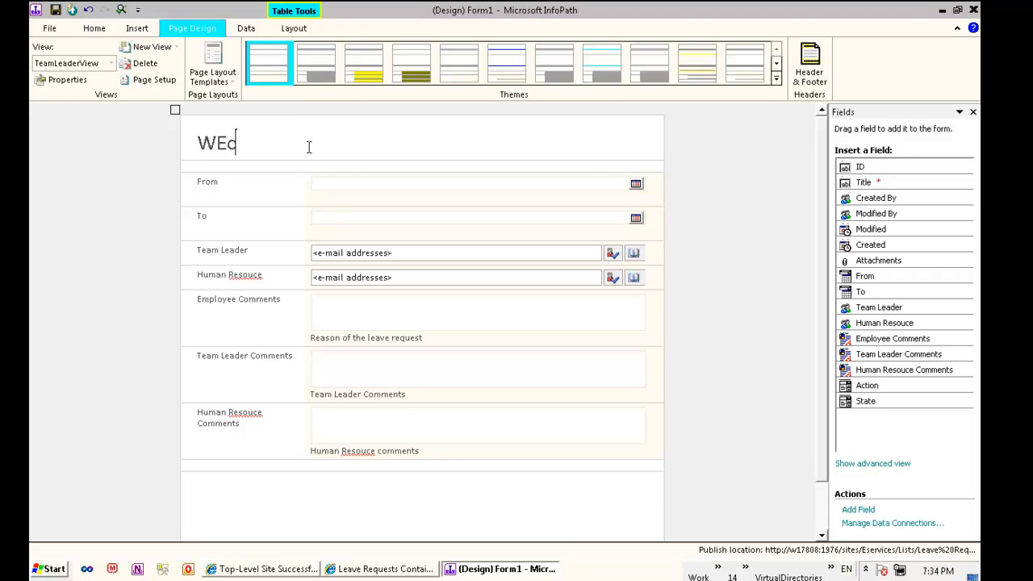
key("BackSpace")
key("BackSpace")
type("e")
key("BackSpace")
type("elcome Te")
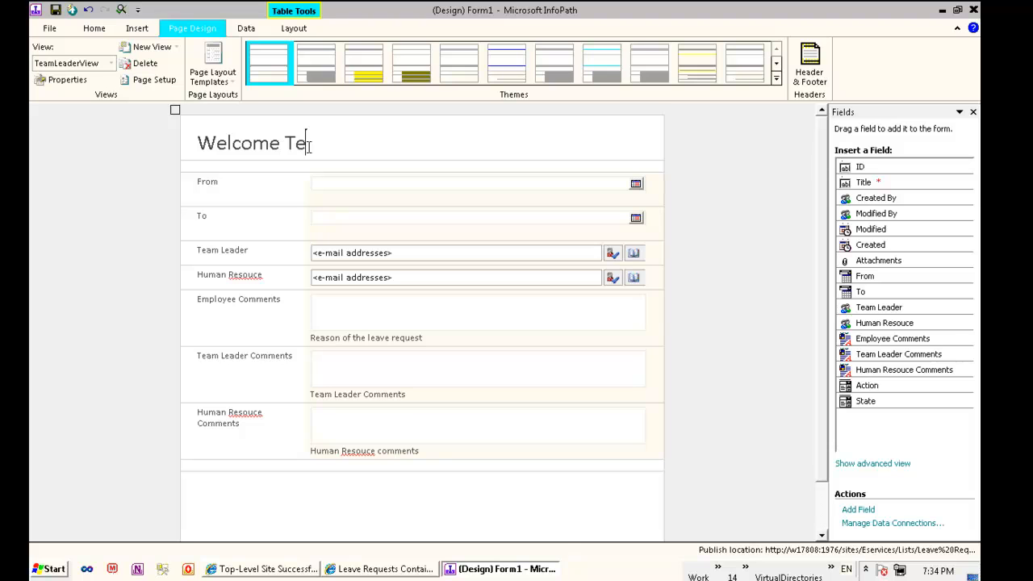
type("am Leader")
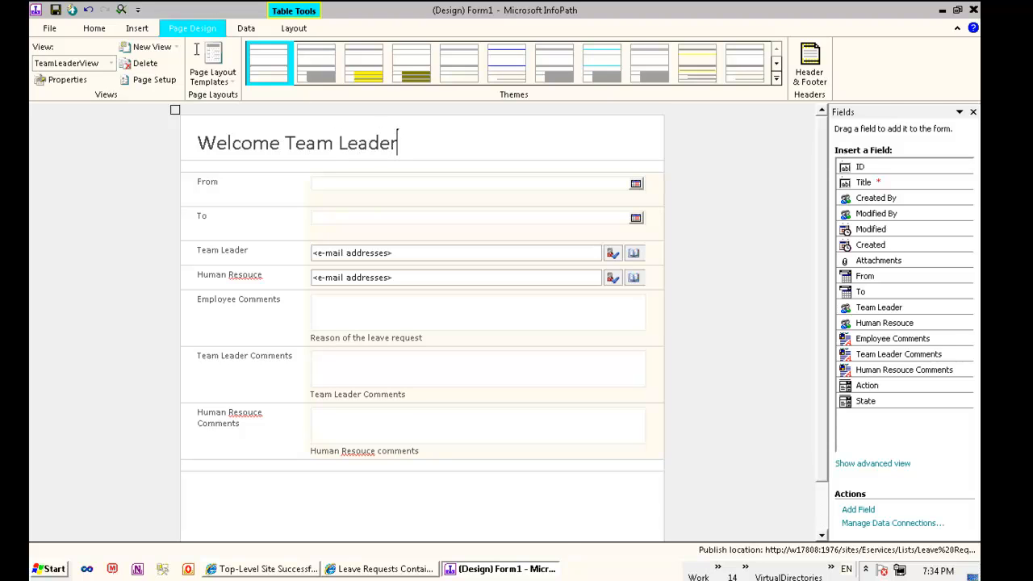
Step: Center the Welcome Team Leader heading and make it bold
left_click(93, 29)
left_click(293, 73)
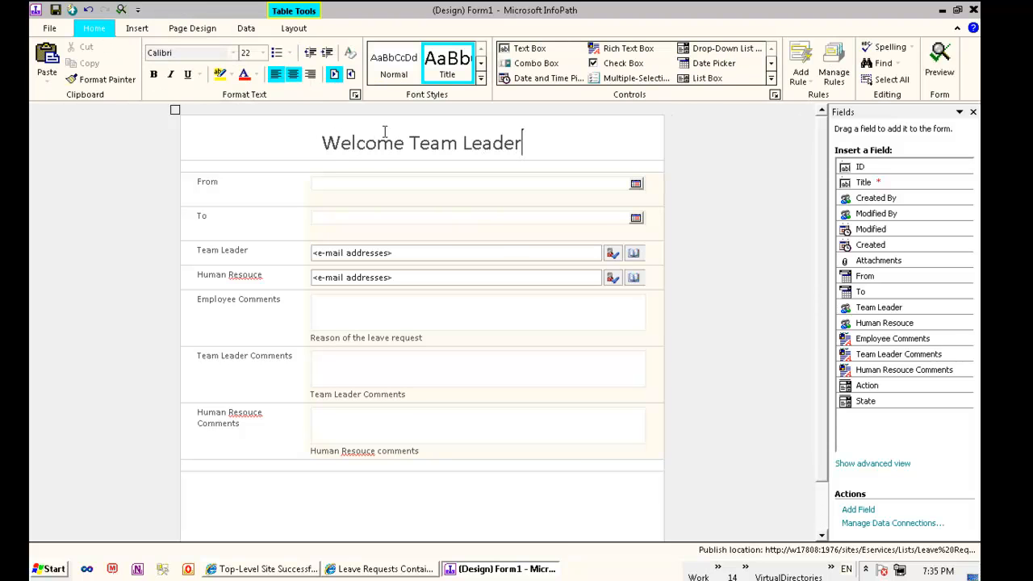
left_click_drag(522, 142, 329, 143)
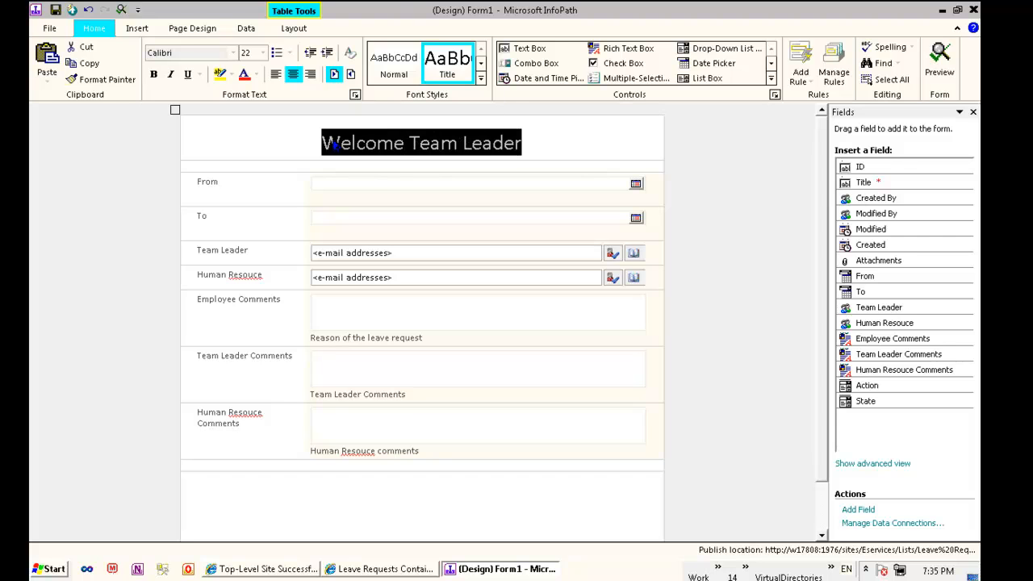
Step: Review the From, To, Team Leader, Human Resouce and Employee Comments controls in TeamLeaderView
left_click(354, 179)
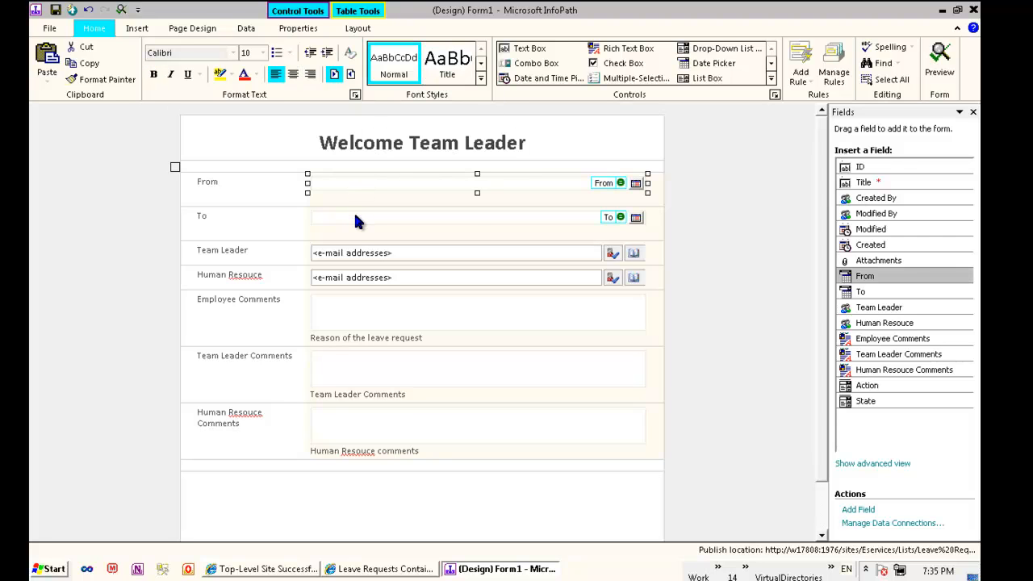
left_click(354, 213)
left_click(365, 252)
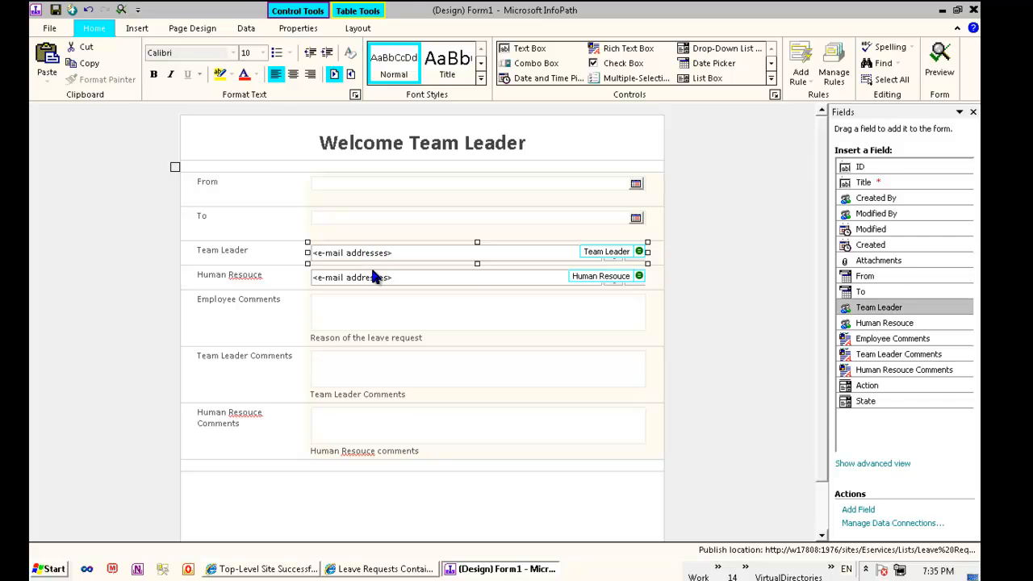
left_click(375, 277)
left_click(375, 308)
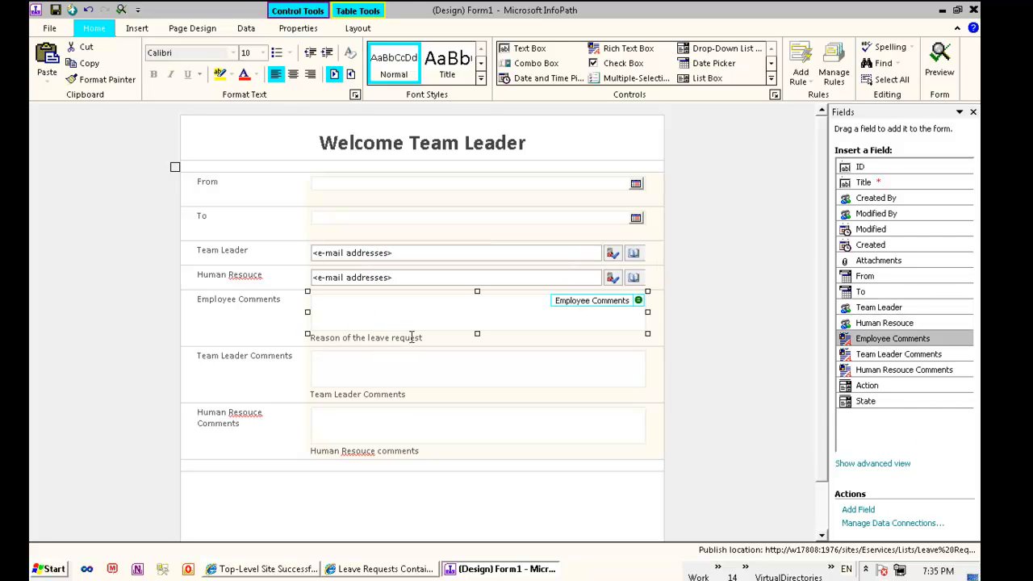
Step: Delete the "Reason of the leave request" description under the Employee Comments box
left_click_drag(433, 338, 327, 343)
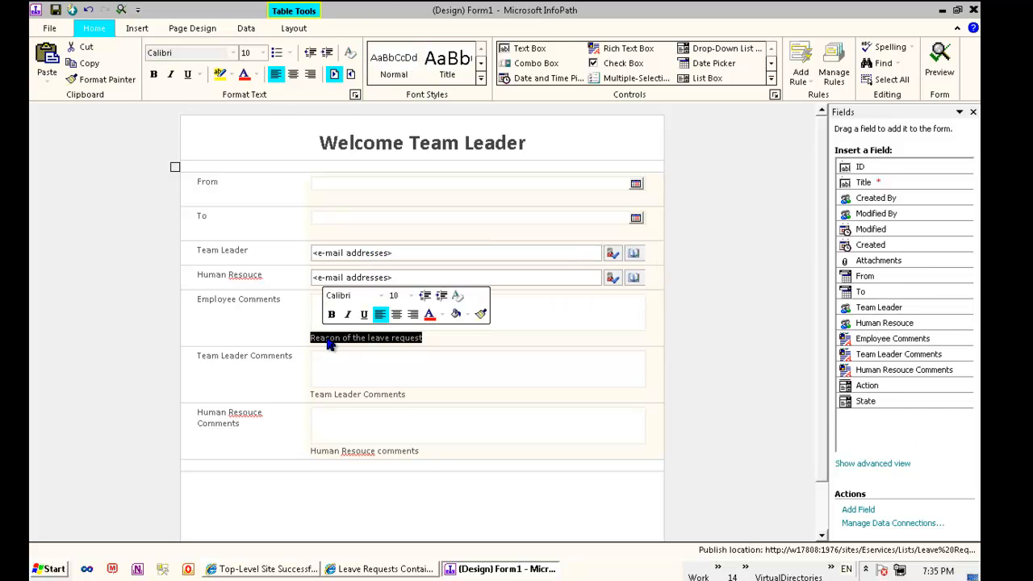
key("Delete")
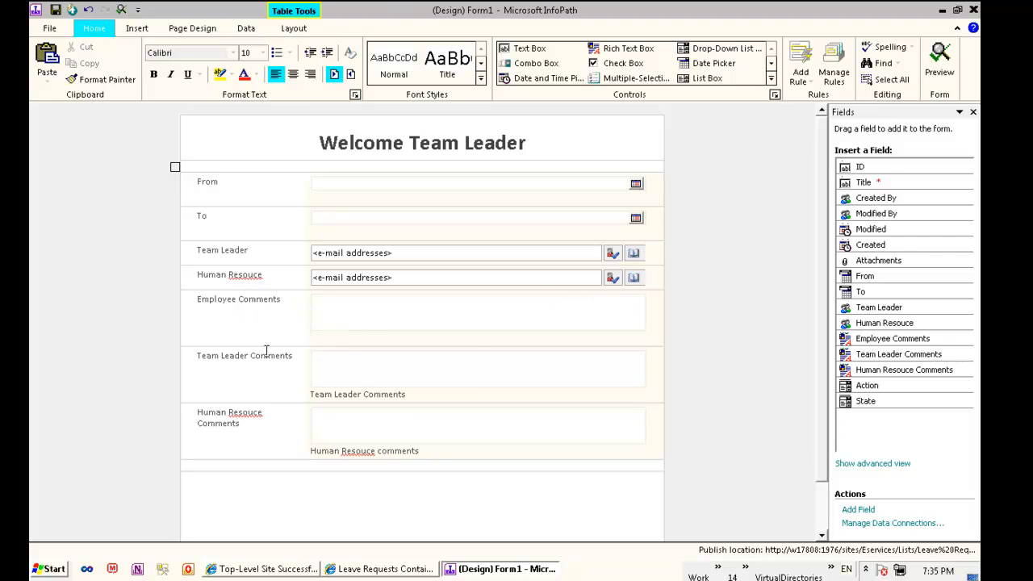
left_click(352, 367)
left_click_drag(416, 394, 321, 393)
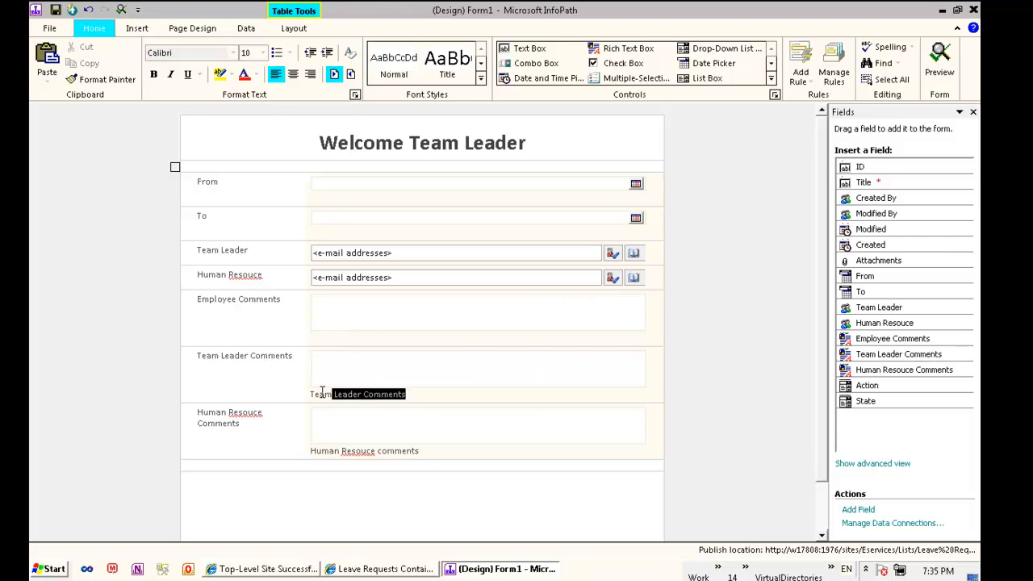
Step: Delete the Human Resouce Comments row from the team leader table
left_click(186, 411)
left_click_drag(186, 412, 438, 454)
scroll(558, 494, "down", 2)
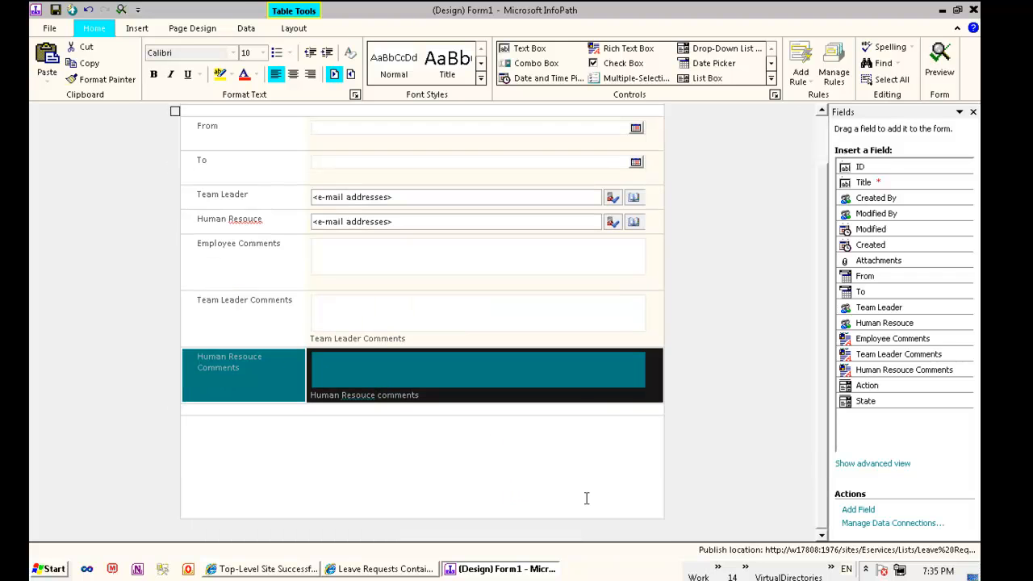
key("Delete")
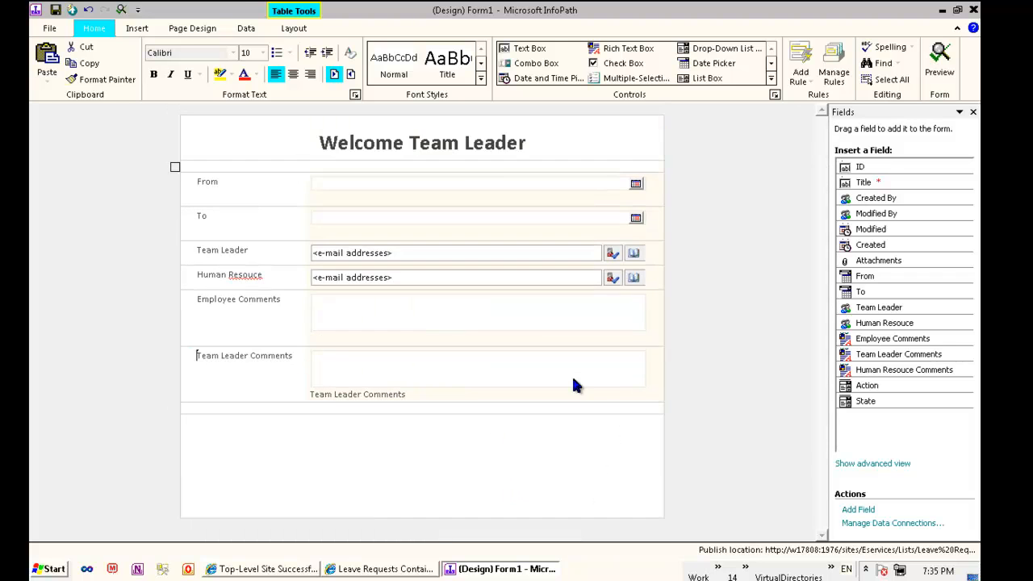
Step: Delete the tall empty layout row below the pasted field table
left_click_drag(200, 408, 371, 461)
left_click(215, 443)
left_click(171, 434)
right_click(279, 446)
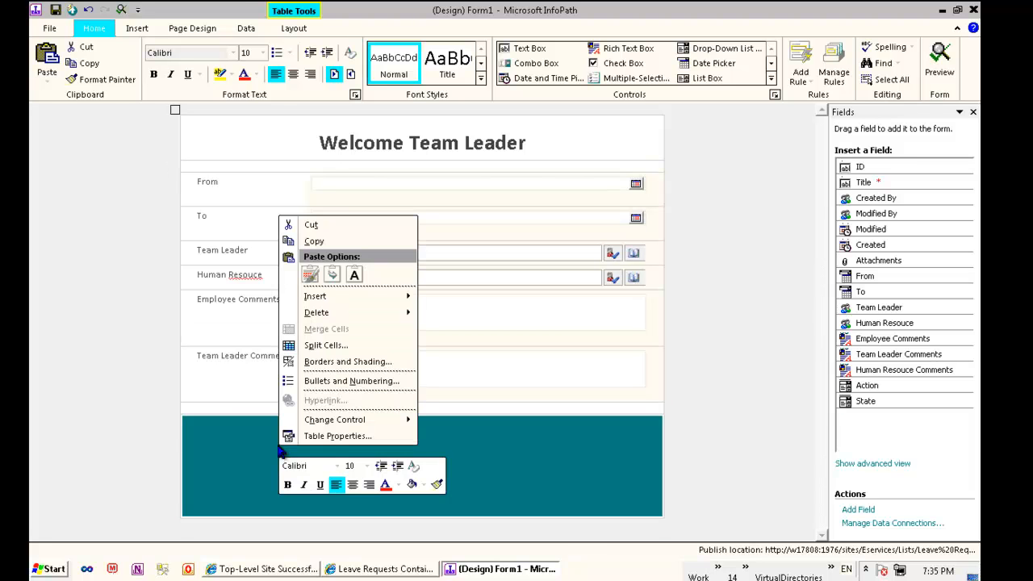
mouse_move(372, 317)
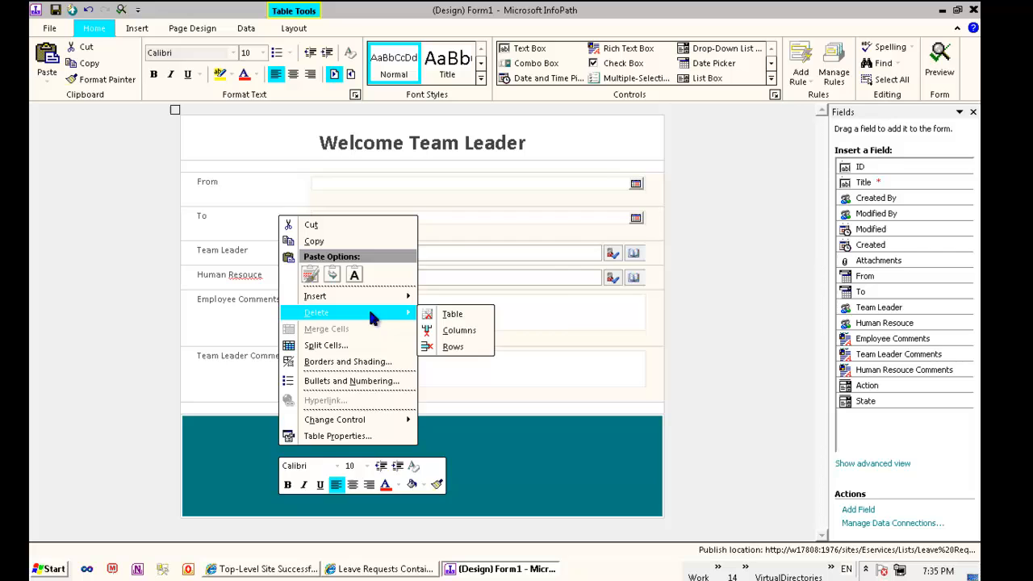
left_click(448, 346)
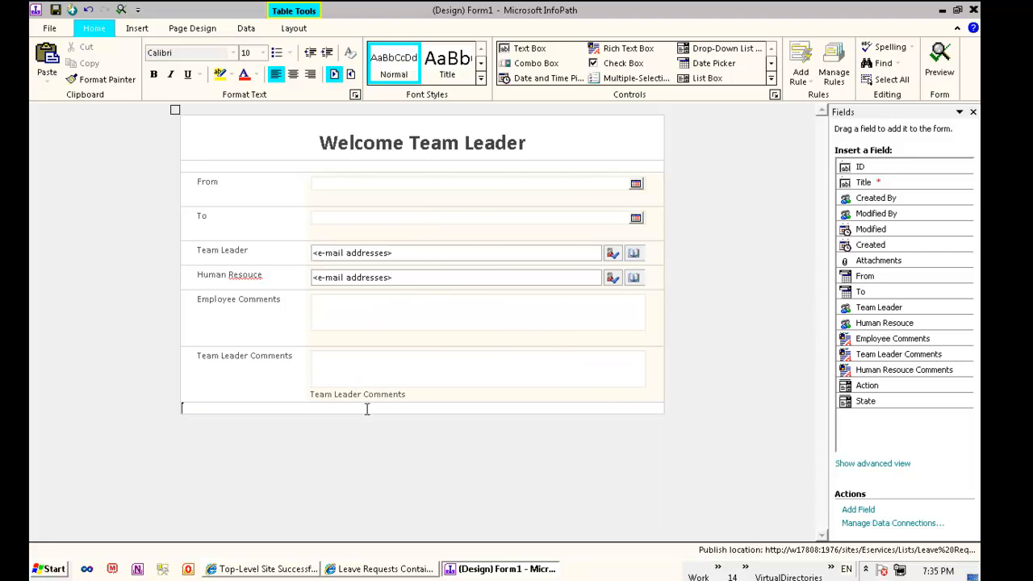
Step: Insert three Button controls side by side in the empty row under Team Leader Comments
left_click(771, 84)
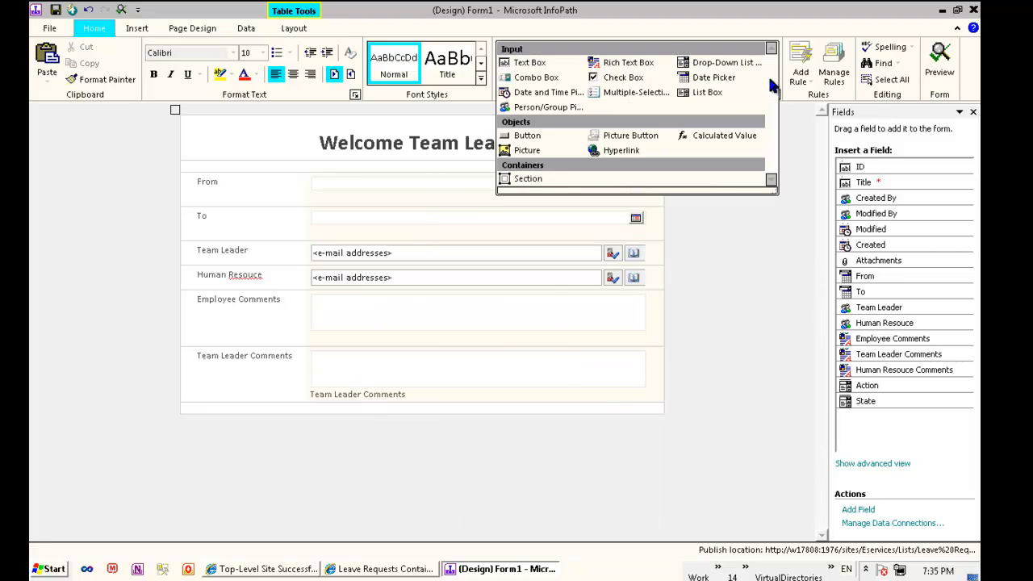
left_click(524, 145)
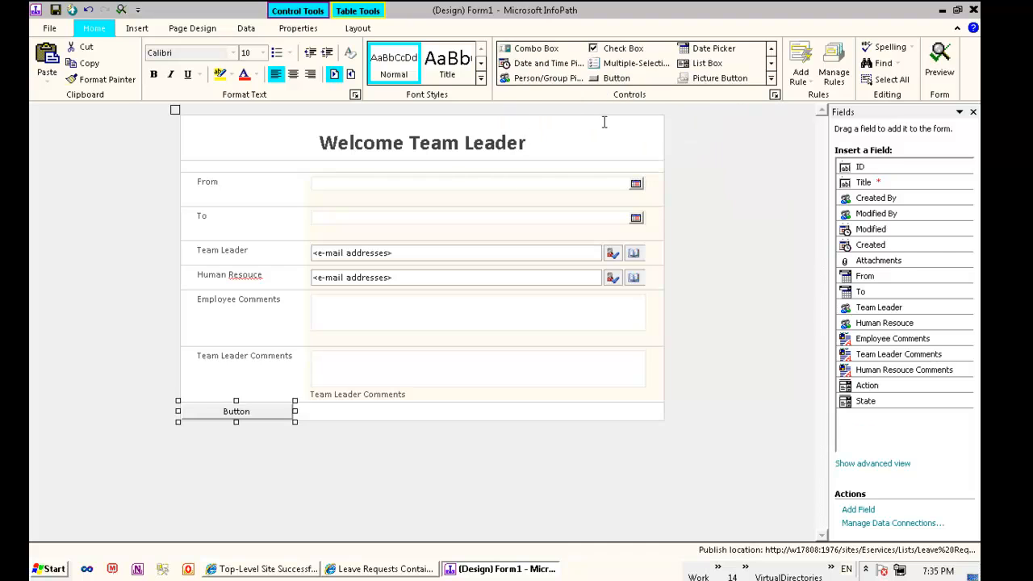
left_click(771, 83)
left_click(520, 133)
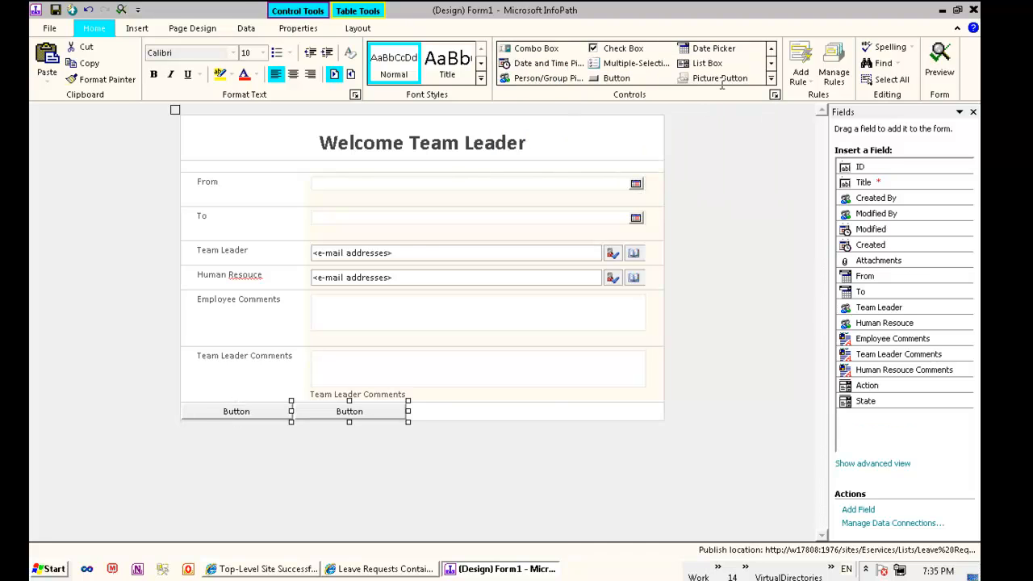
left_click(771, 84)
left_click(523, 139)
Step: Set the first button's label to Approve in its properties
left_click(236, 413)
right_click(236, 414)
left_click(292, 401)
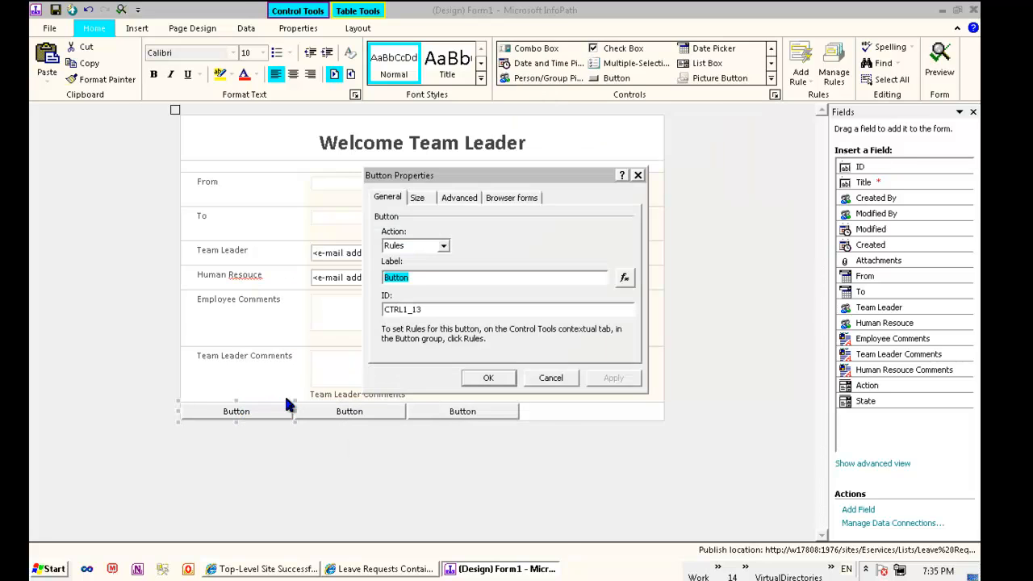
type("A")
left_click(487, 376)
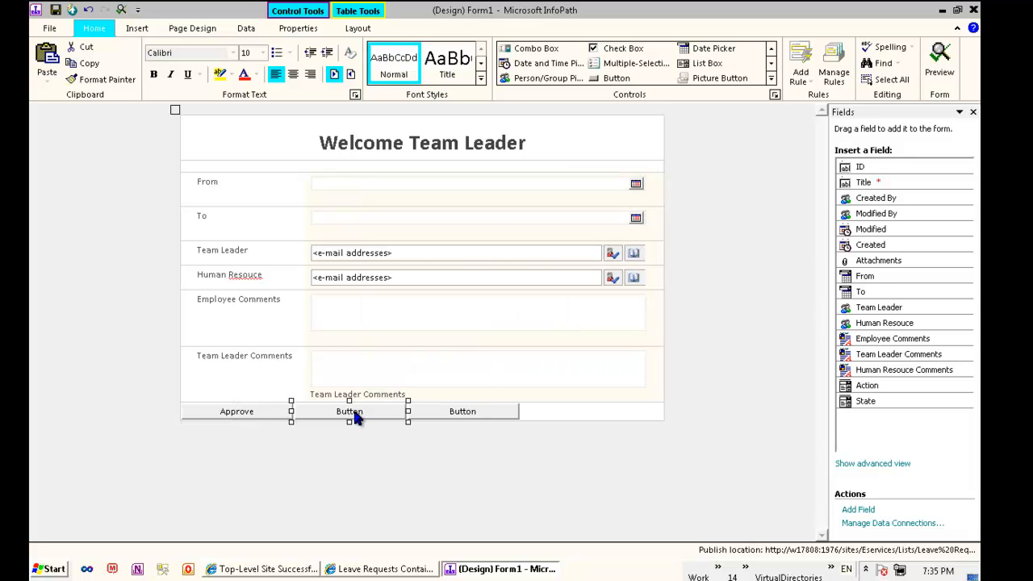
Step: Set the middle button's label to Reject in its properties
right_click(349, 411)
left_click(420, 402)
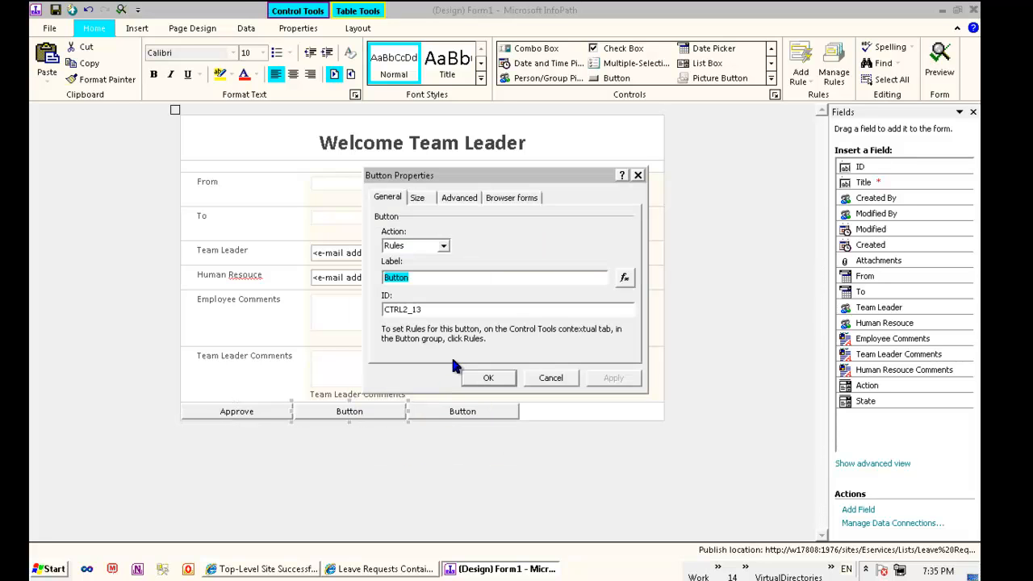
type("reje")
key("BackSpace")
key("BackSpace")
key("BackSpace")
key("BackSpace")
type("Reject")
left_click(488, 378)
Step: Set the third button's label to Cancel in its properties
left_click(463, 411)
right_click(463, 410)
left_click(494, 397)
type("Ca")
left_click(488, 377)
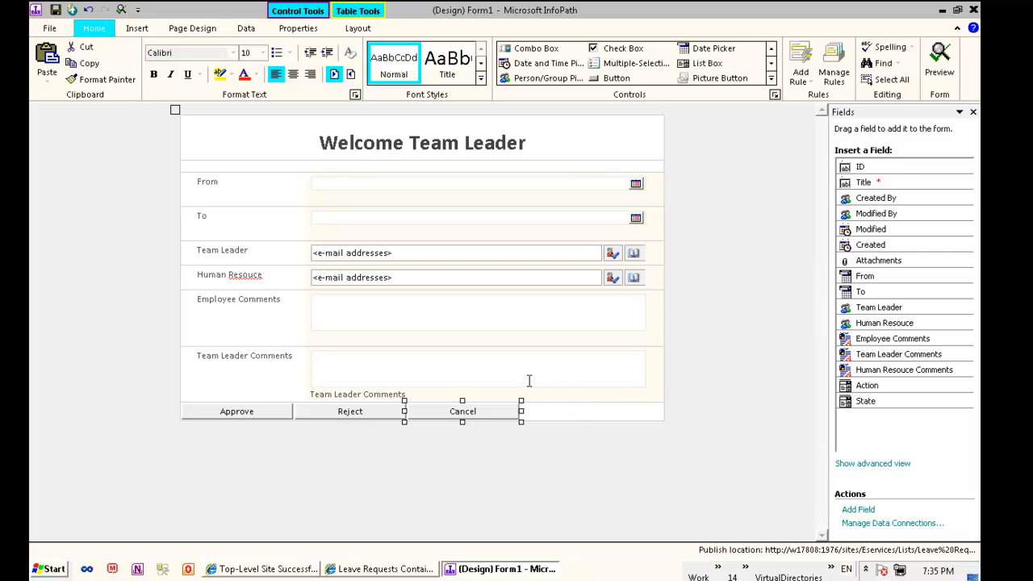
Step: Try to delete the description text beneath the Team Leader Comments box in the team leader view
left_click(445, 360)
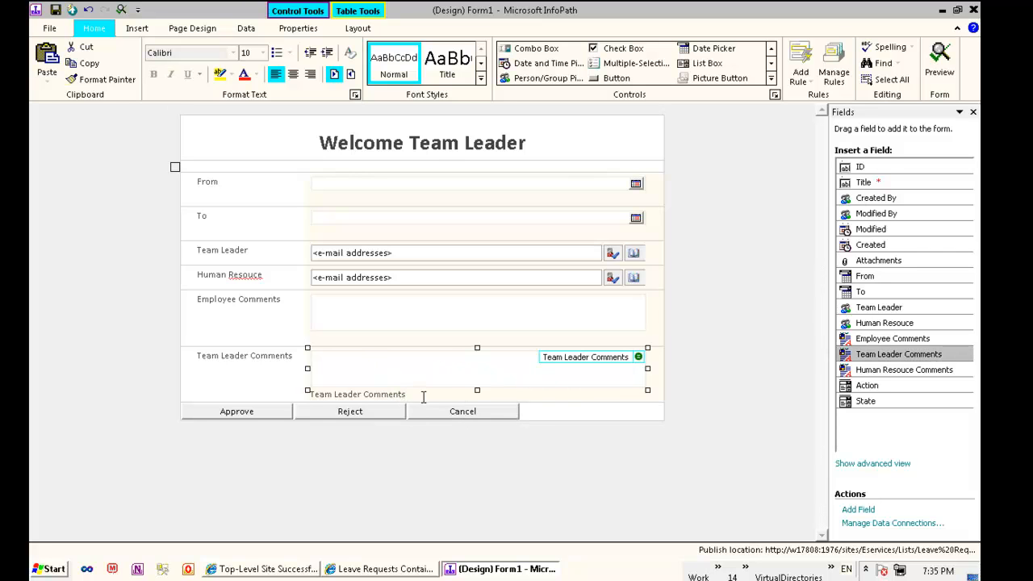
left_click_drag(423, 394, 316, 395)
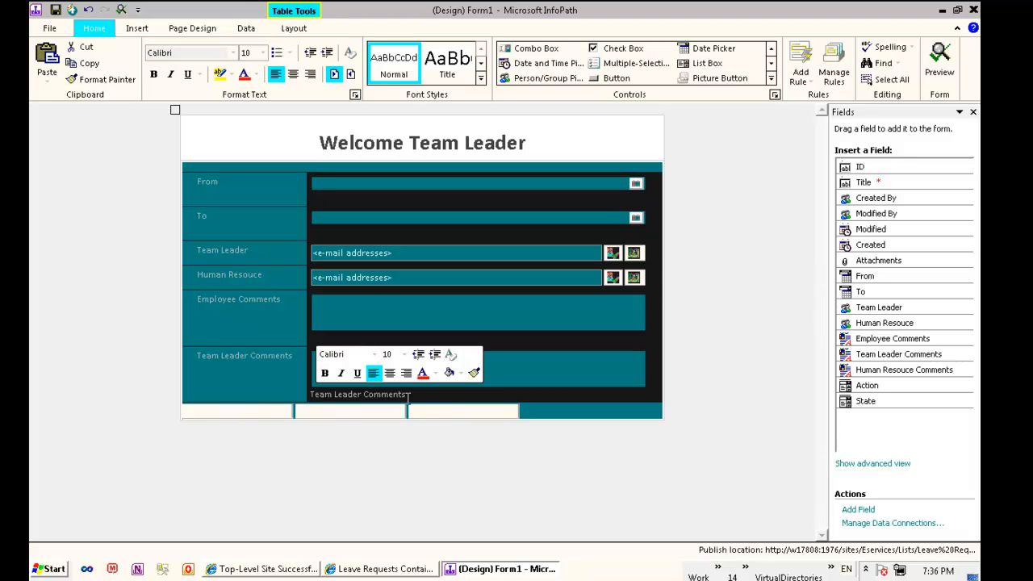
left_click(409, 396)
triple_click(385, 394)
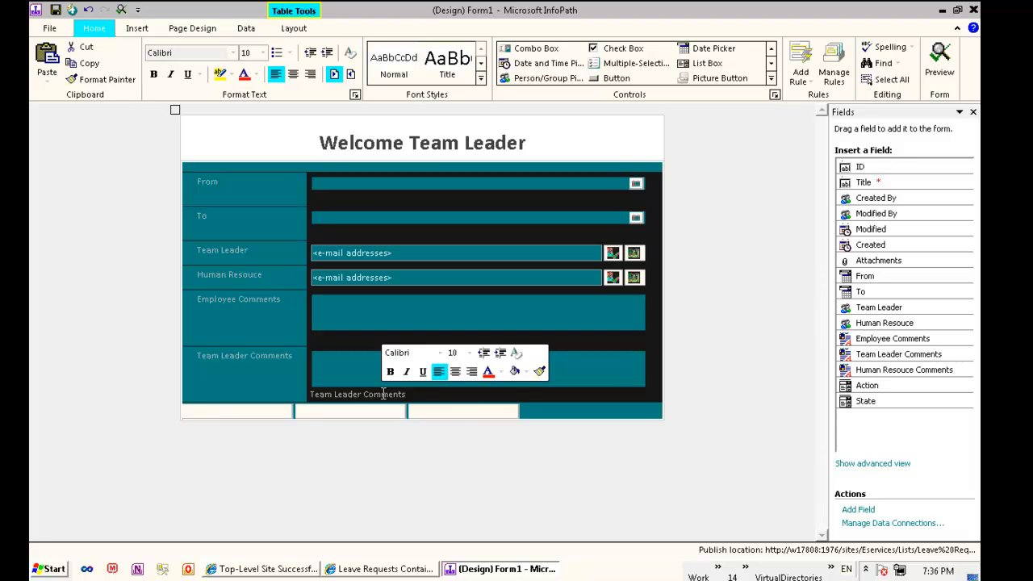
key("Delete")
key("ctrl+z")
left_click(390, 396)
left_click_drag(314, 395, 389, 394)
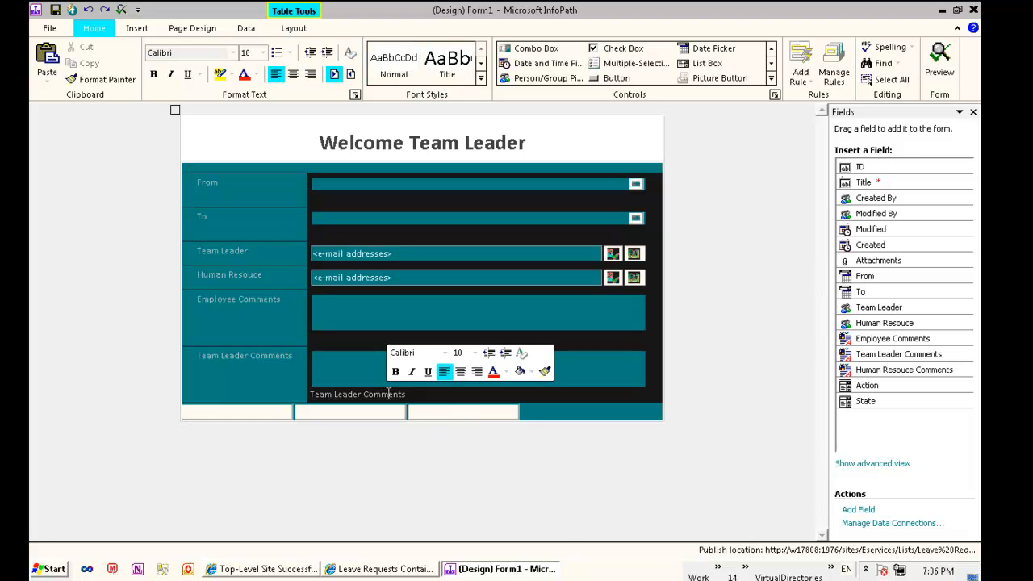
left_click(425, 457)
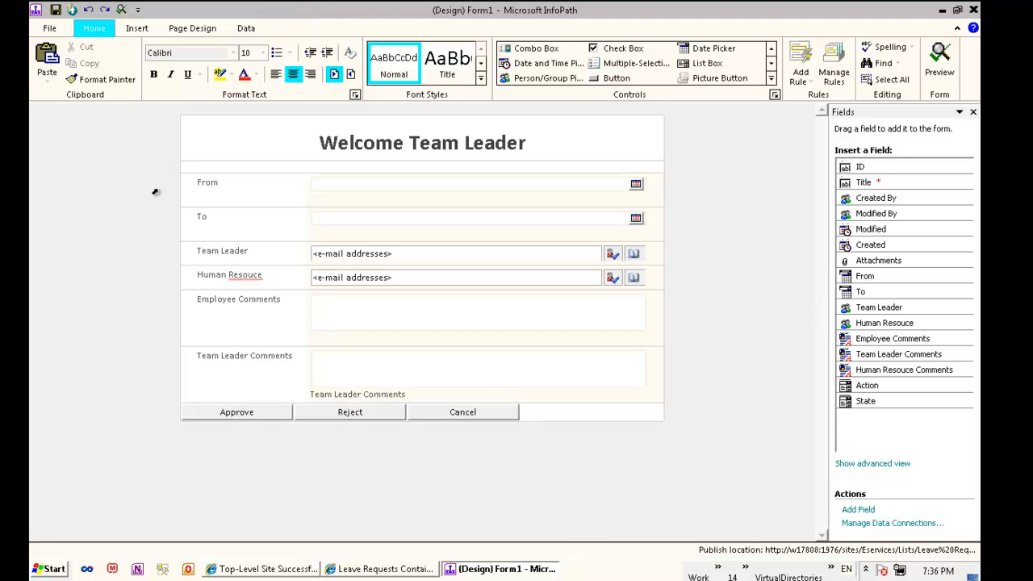
Step: Copy the entire field table from the Edit item (default) view into HumanResouceView, below the title
left_click(192, 30)
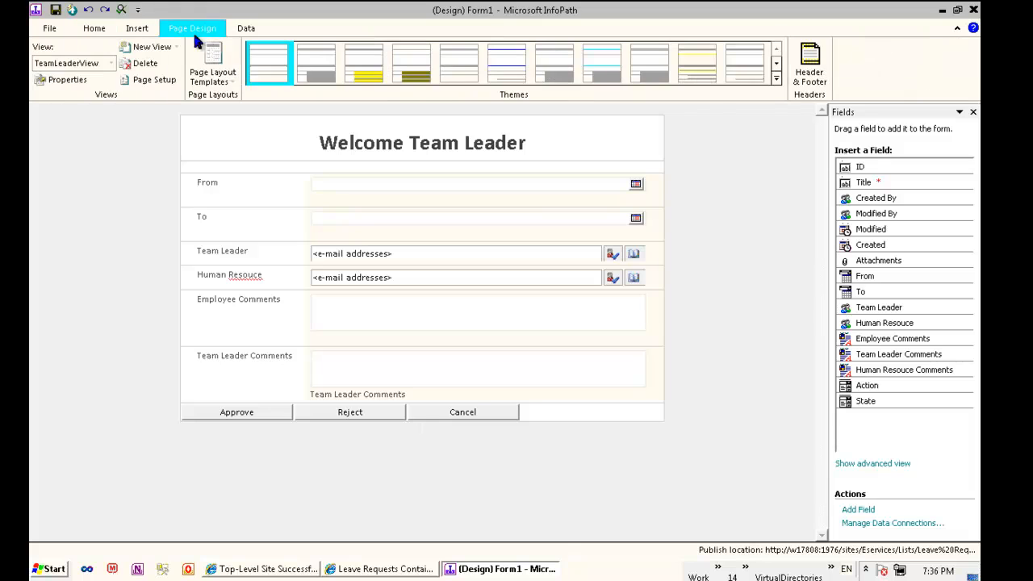
left_click(110, 65)
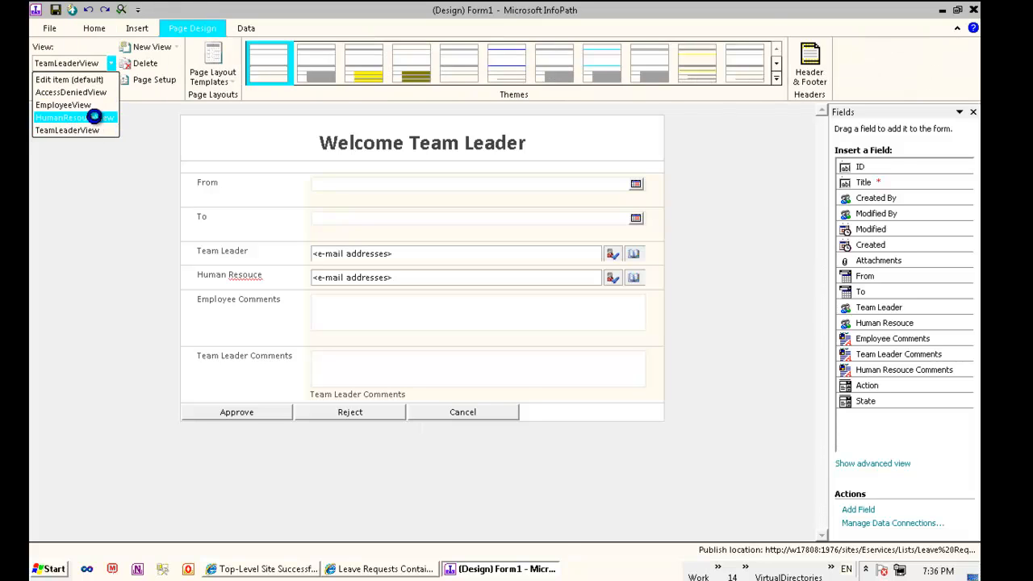
left_click(95, 118)
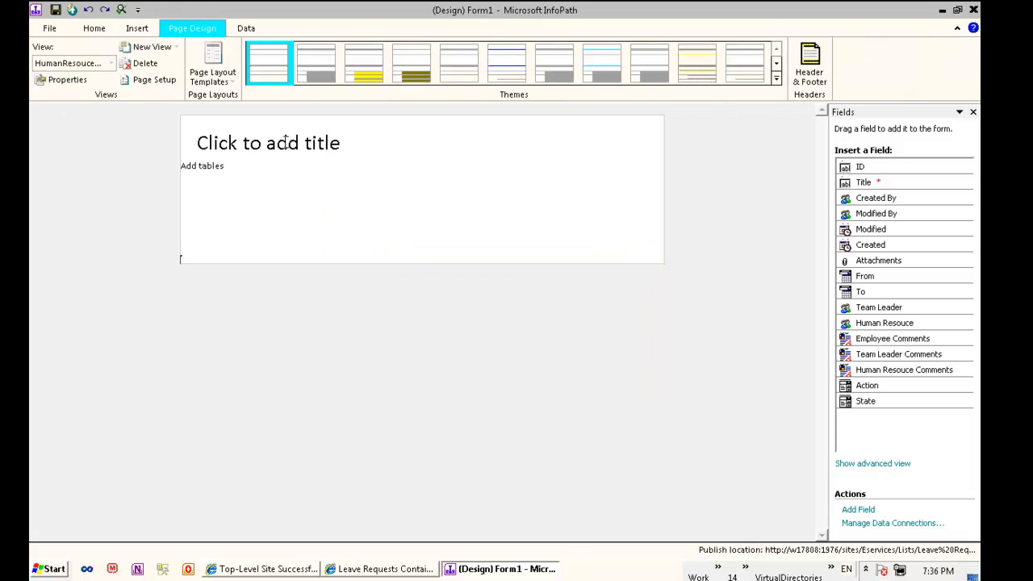
left_click(110, 63)
left_click(70, 80)
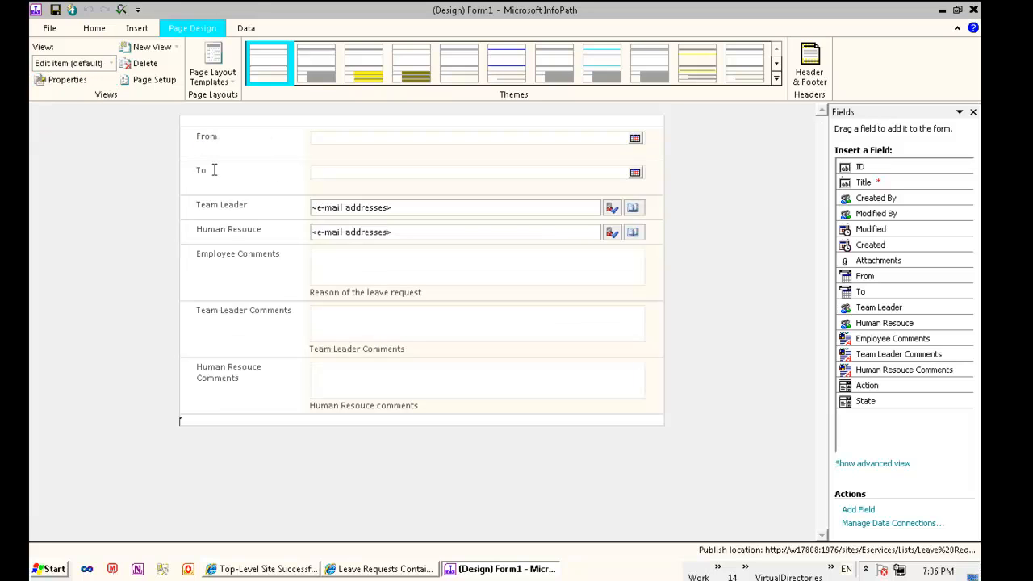
left_click(182, 118)
left_click(175, 112)
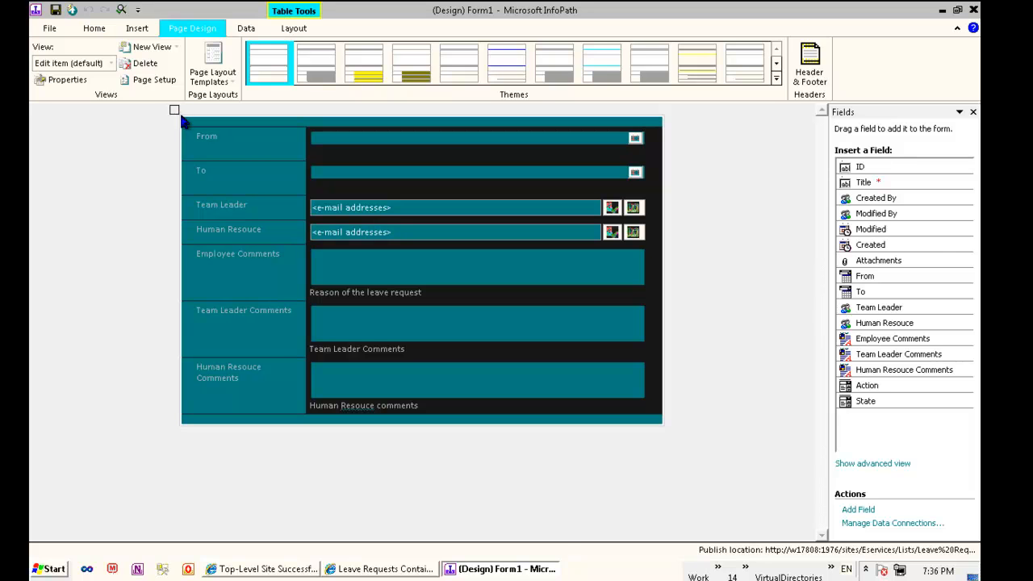
left_click(110, 63)
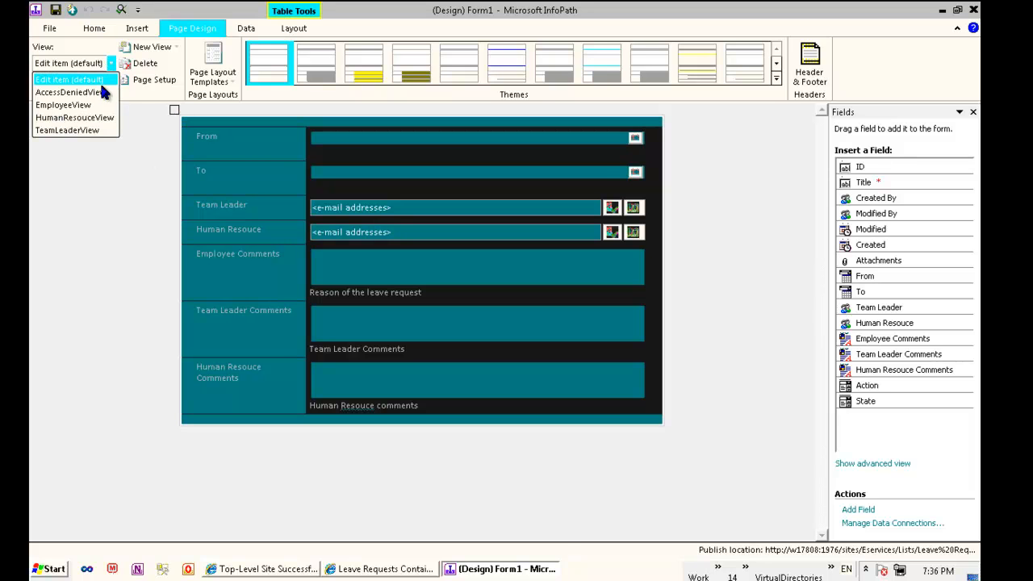
left_click(87, 117)
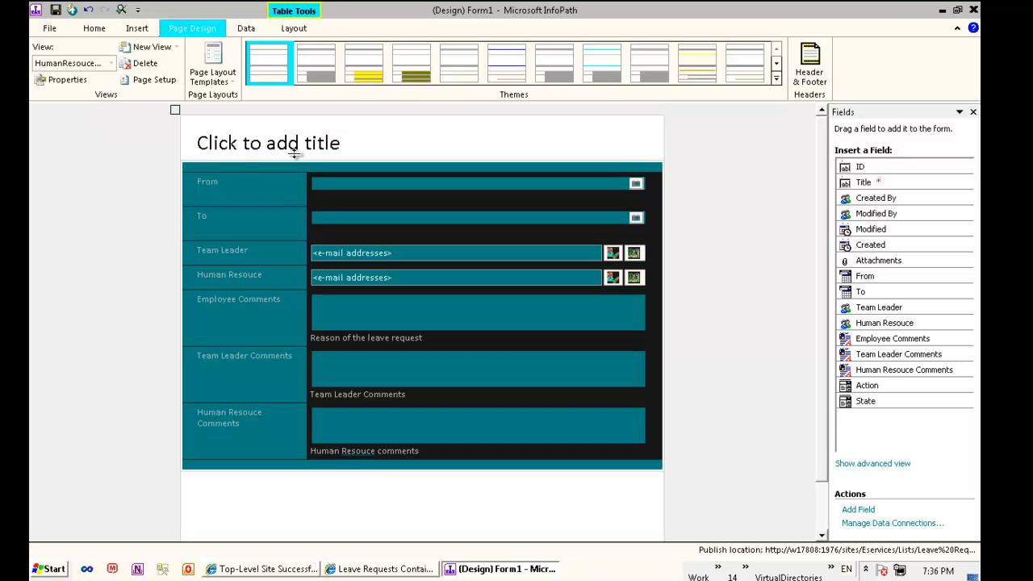
Step: Enter "Welcome Human Resource" as the title of the human resource view
left_click(350, 138)
type("Wecoe")
key("BackSpace")
key("BackSpace")
key("BackSpace")
type("lcome")
key("BackSpace")
key("BackSpace")
key("BackSpace")
type("om")
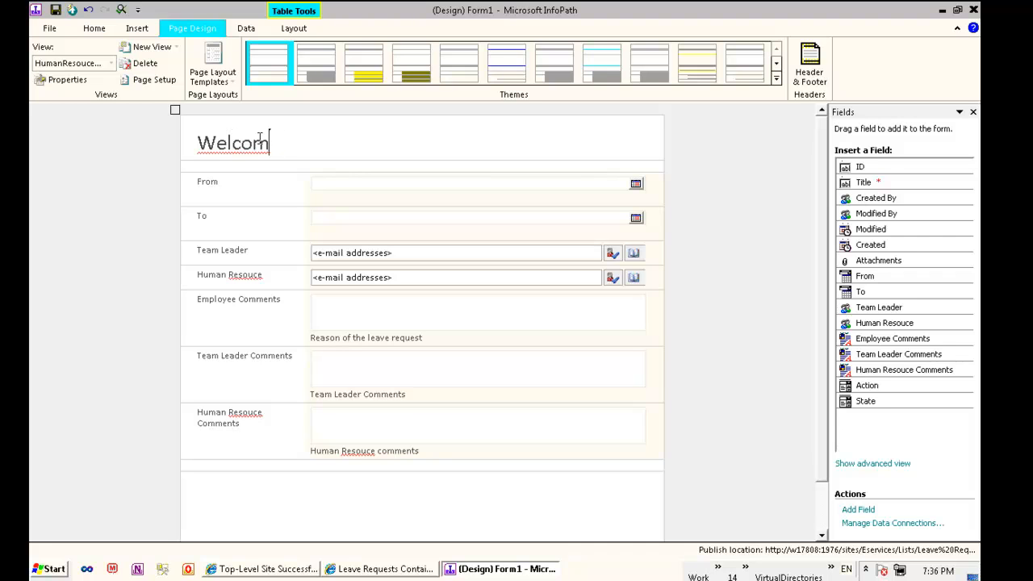
type("e Human REso")
key("BackSpace")
key("BackSpace")
key("BackSpace")
type("esource")
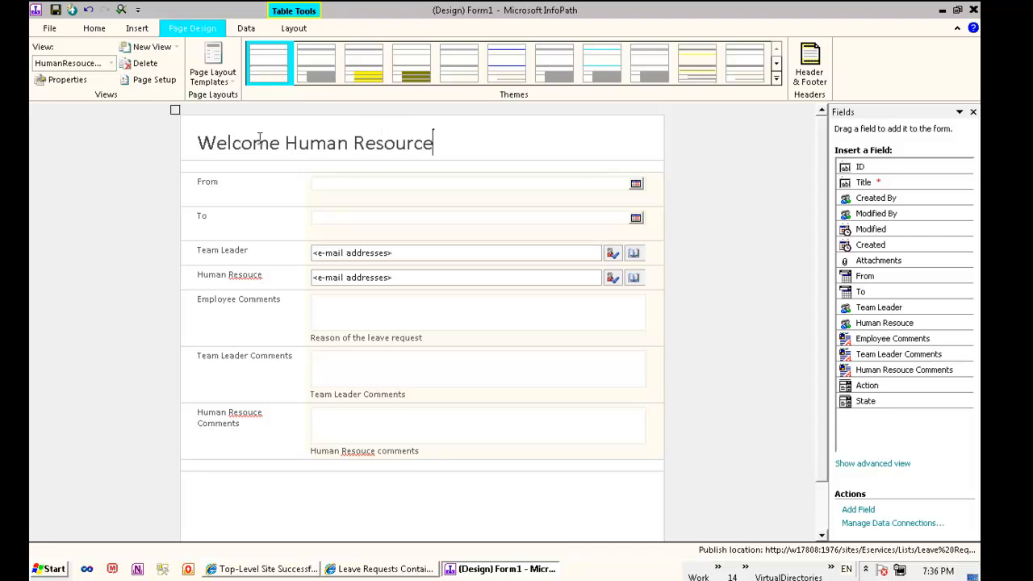
Step: Make the "Welcome Human Resource" title bold and center it
left_click_drag(431, 141, 245, 143)
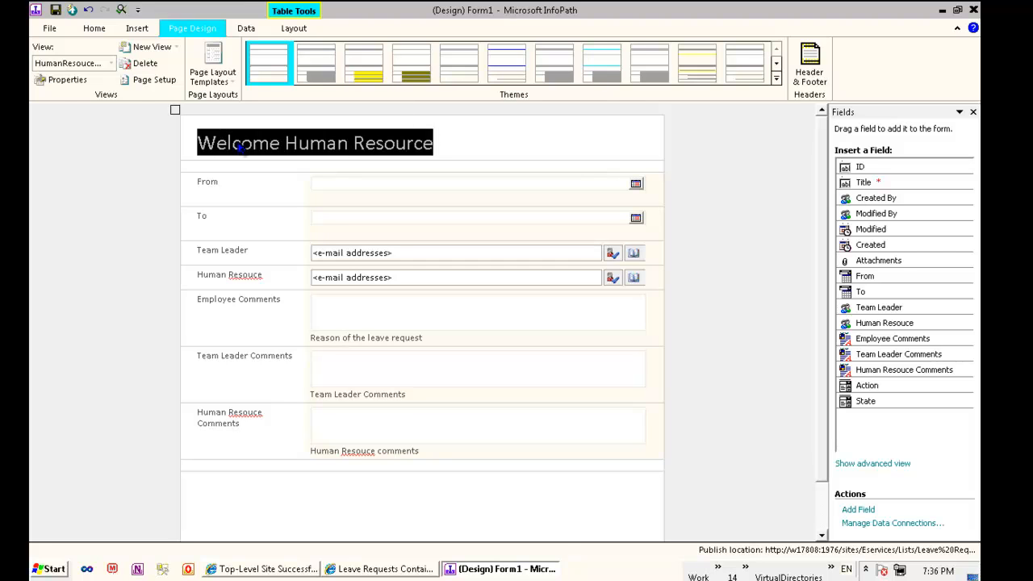
key("ctrl+b")
left_click(95, 28)
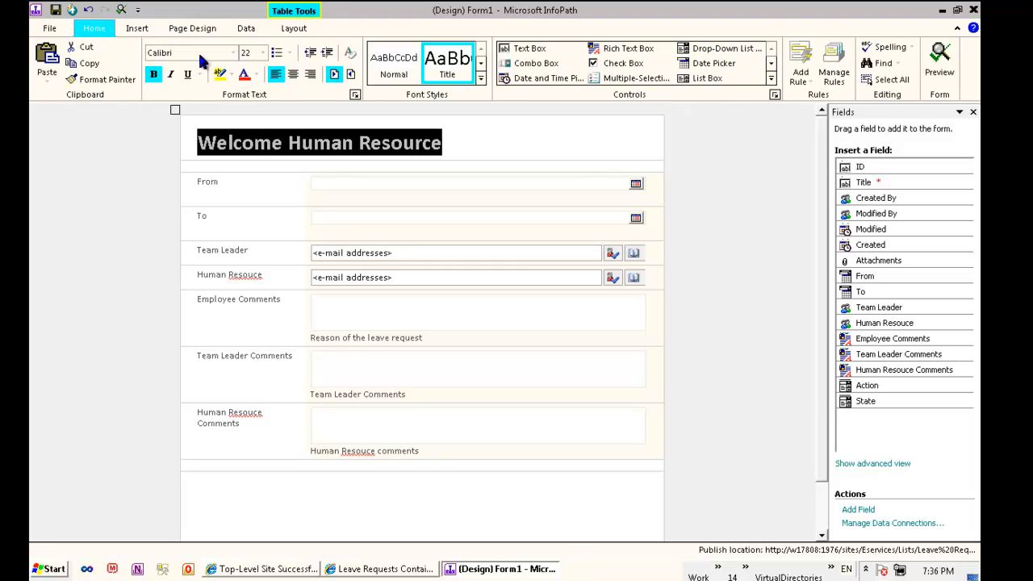
left_click(294, 75)
left_click(395, 179)
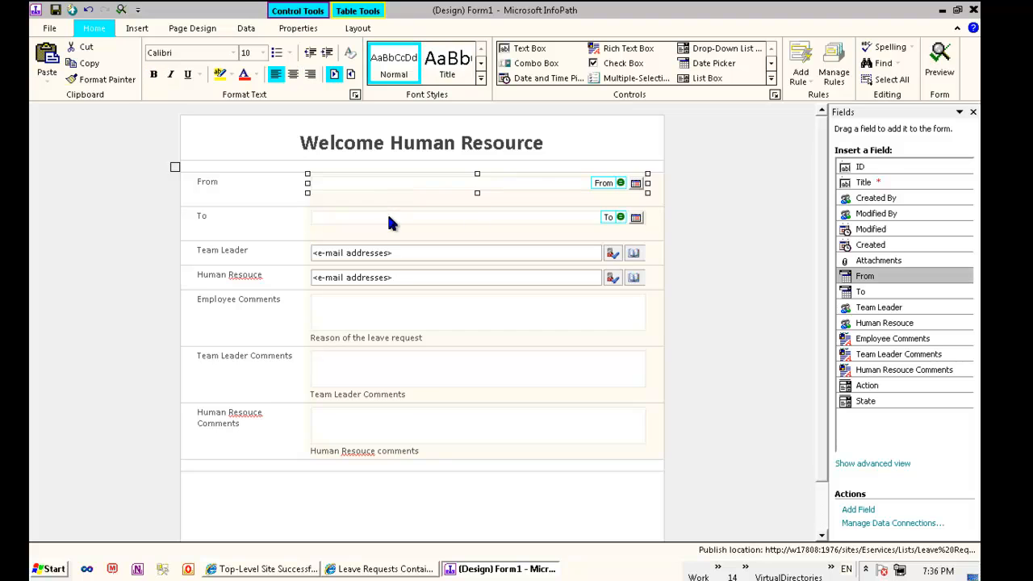
left_click(387, 219)
left_click(378, 255)
left_click(389, 282)
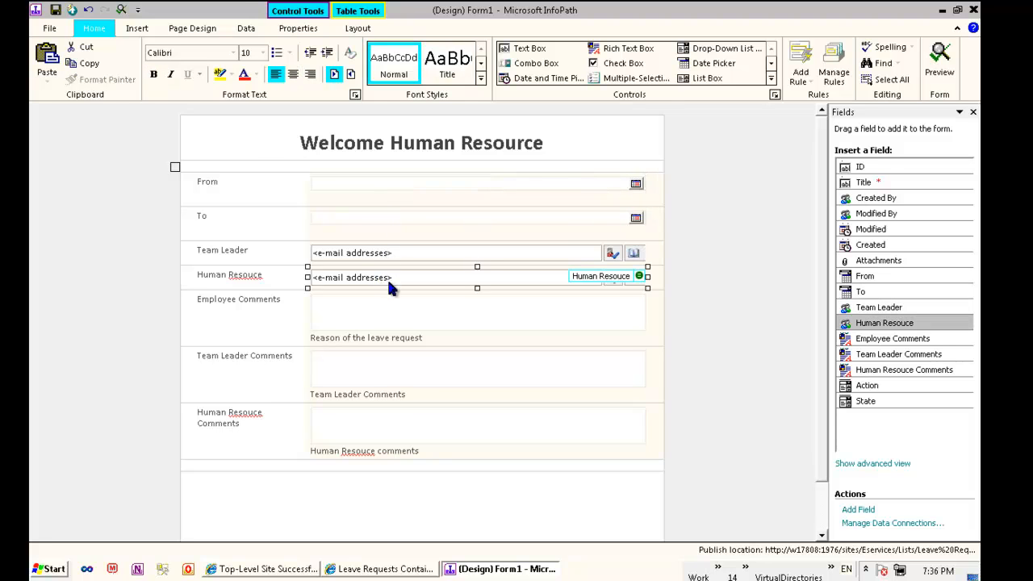
Step: Delete the "Reason of the leave request" description beneath the Employee Comments box
scroll(389, 282, "down", 1)
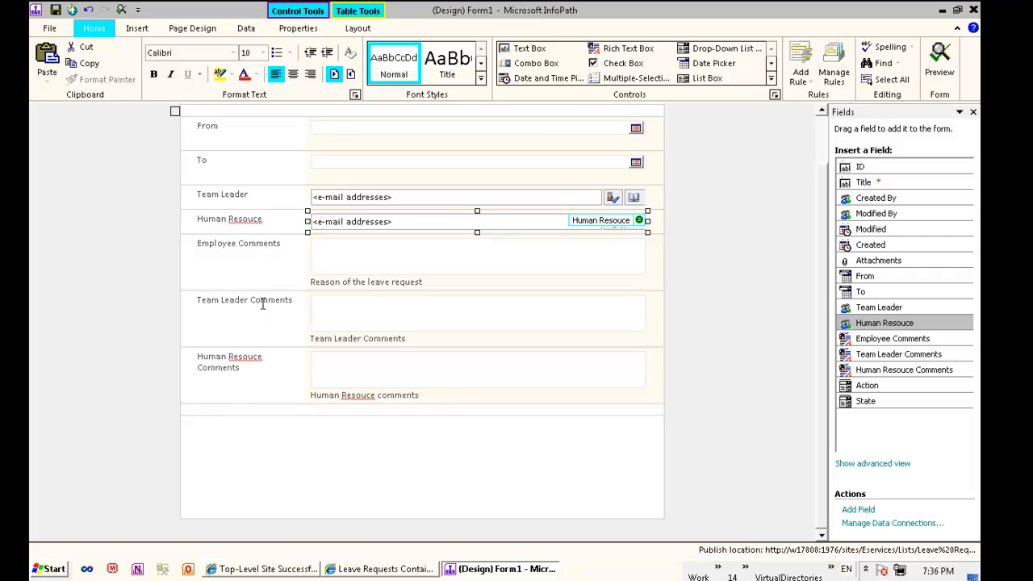
left_click(334, 374)
left_click(426, 282)
left_click_drag(421, 281, 311, 282)
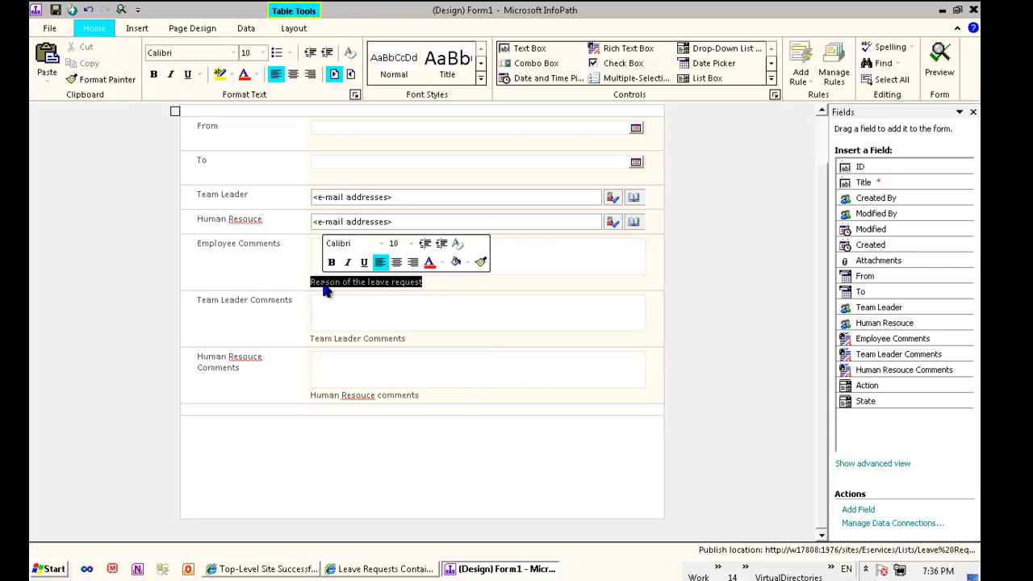
key("Delete")
Step: Delete the description text beneath the Team Leader Comments box and try to remove the one beneath the Human Resouce Comments box
double_click(384, 339)
key("Delete")
key("BackSpace")
key("BackSpace")
key("BackSpace")
key("BackSpace")
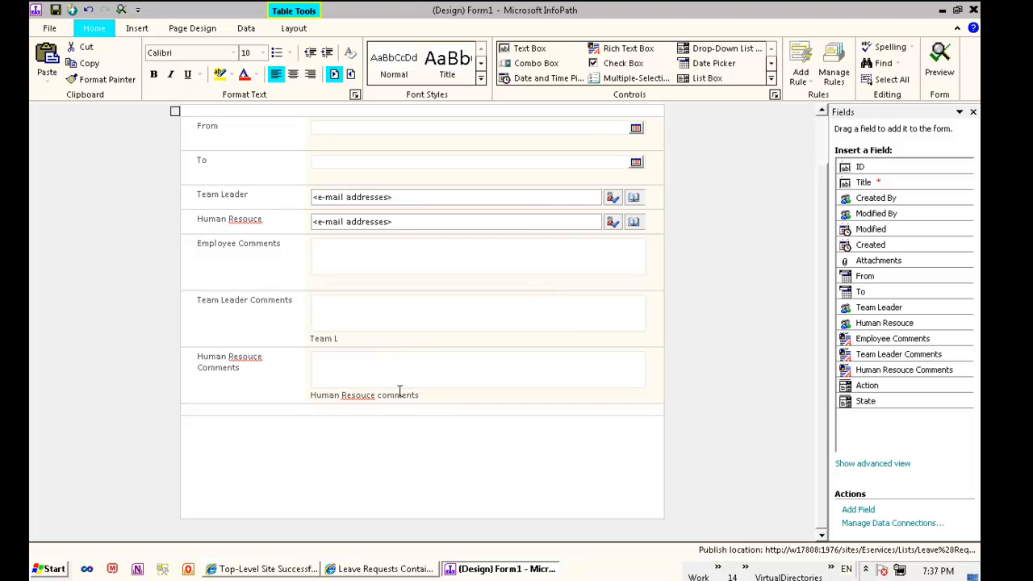
key("BackSpace")
left_click_drag(415, 394, 313, 396)
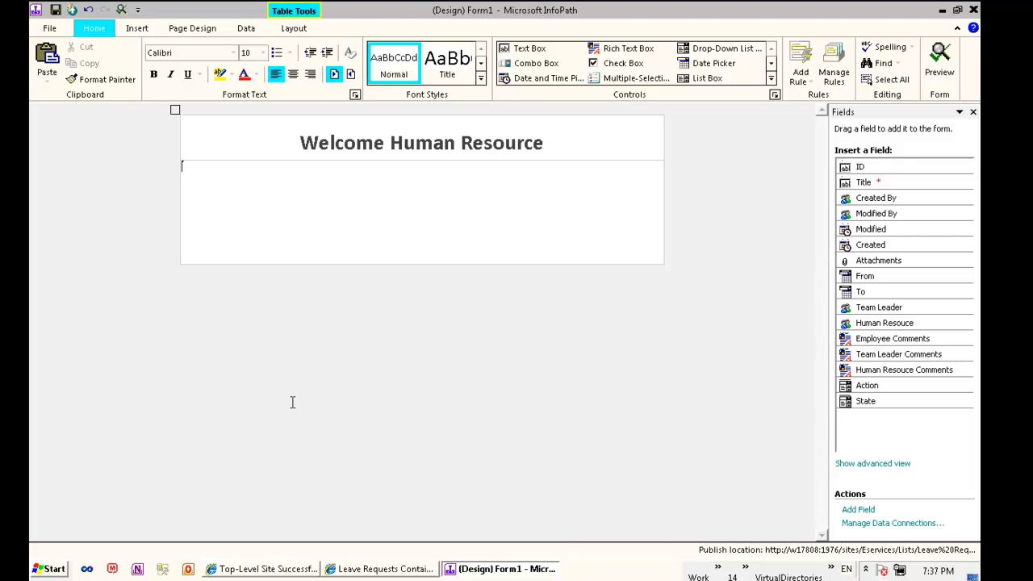
key("ctrl+v")
Step: Insert three Button controls side by side in the empty row under Human Resouce Comments
left_click(245, 468)
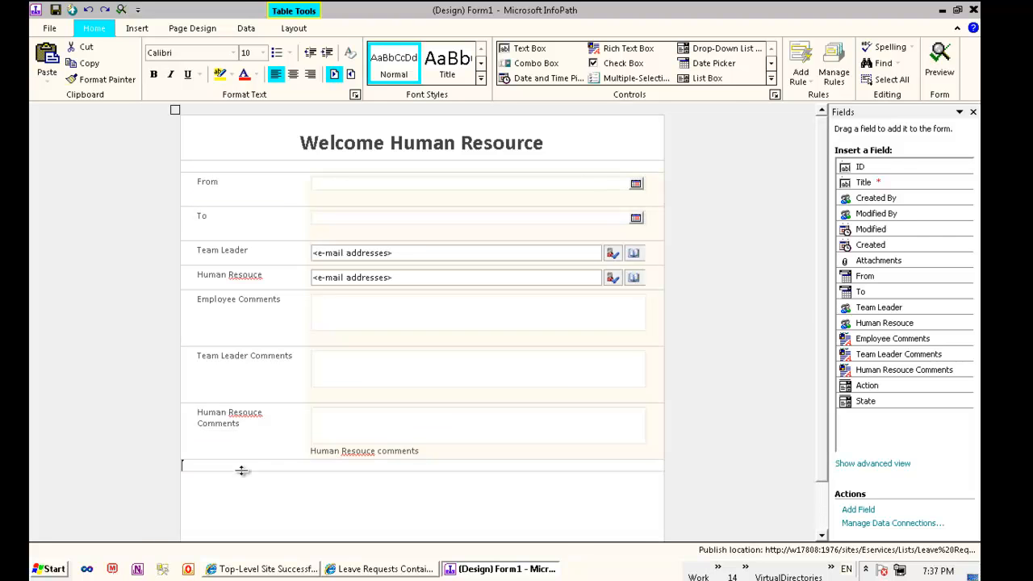
left_click(771, 78)
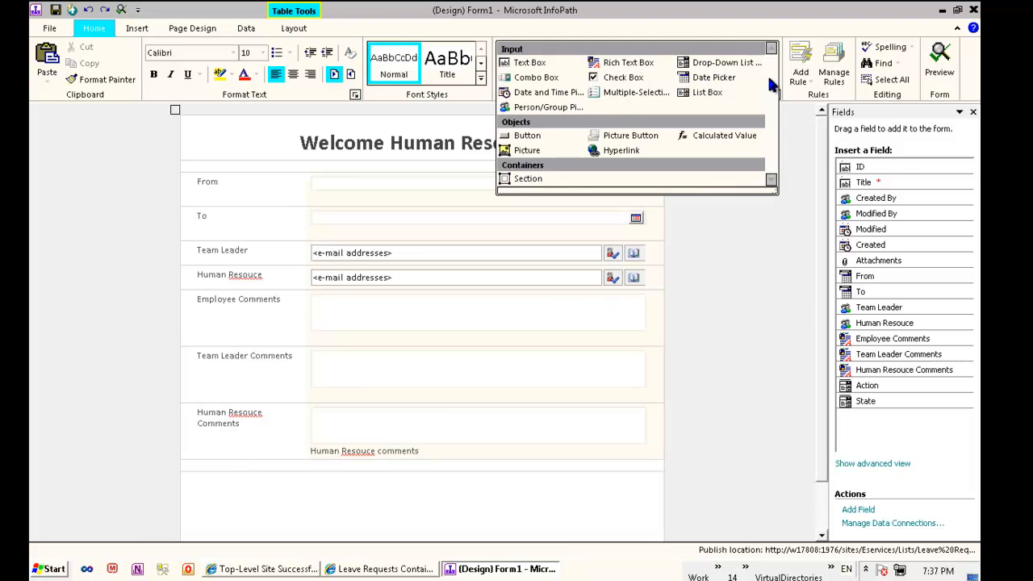
left_click(520, 137)
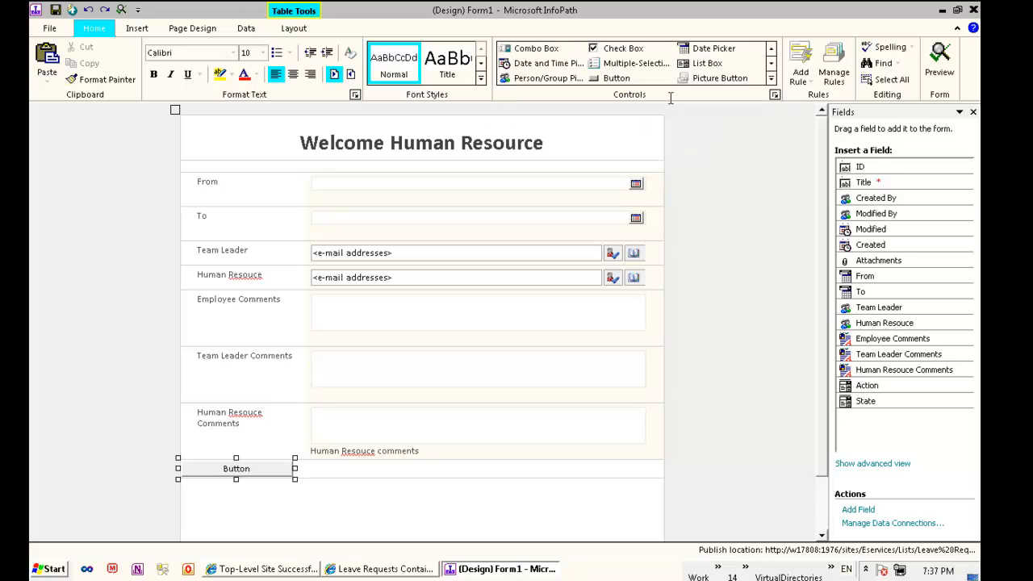
left_click(771, 79)
left_click(770, 64)
left_click(771, 50)
left_click(771, 50)
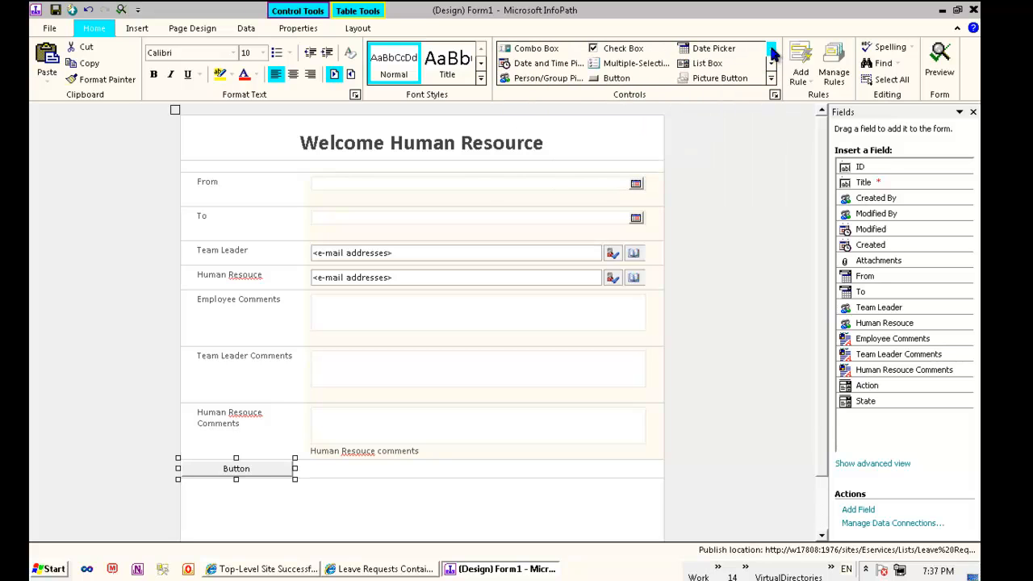
left_click(617, 78)
left_click(620, 79)
Step: Set the label of the first button in the human resource view to Approve
double_click(264, 472)
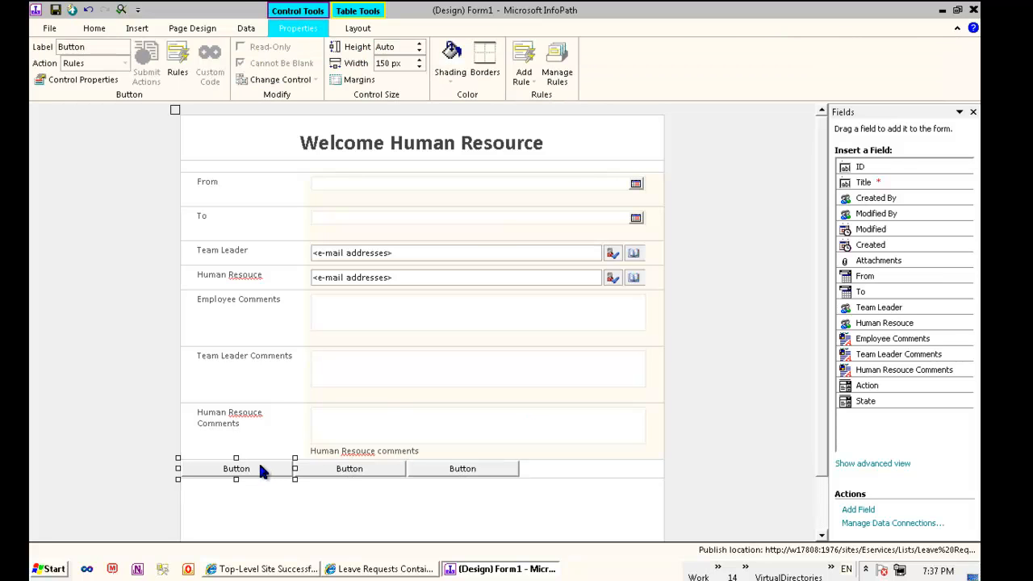
right_click(260, 466)
left_click(276, 456)
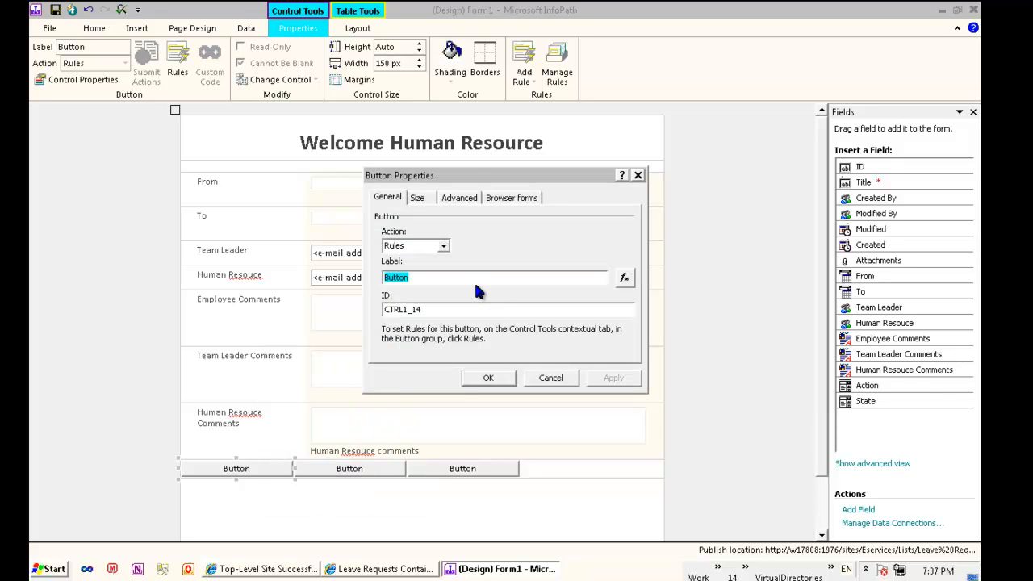
type("Approve")
left_click(488, 378)
Step: Set the label of the middle button in the human resource view to Reject
left_click(366, 462)
right_click(367, 461)
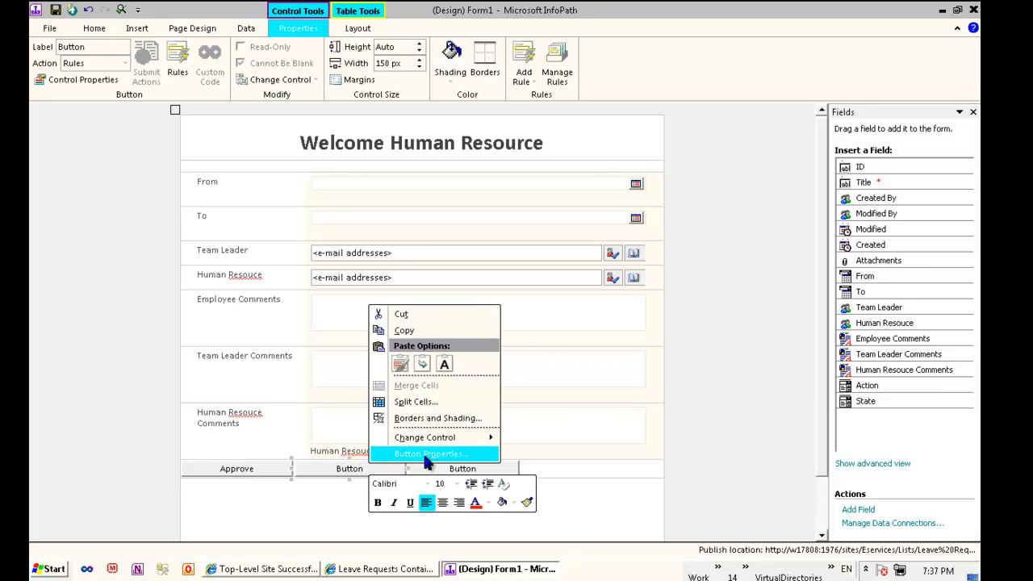
left_click(430, 454)
type("re")
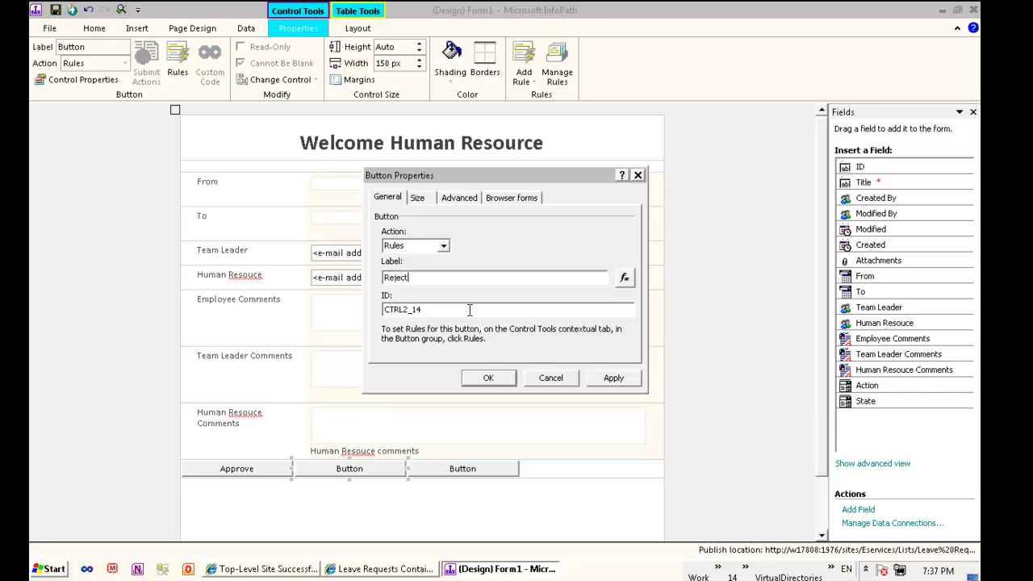
left_click(488, 378)
Step: Set the label of the third button in the human resource view to Cancel
left_click(462, 471)
right_click(462, 470)
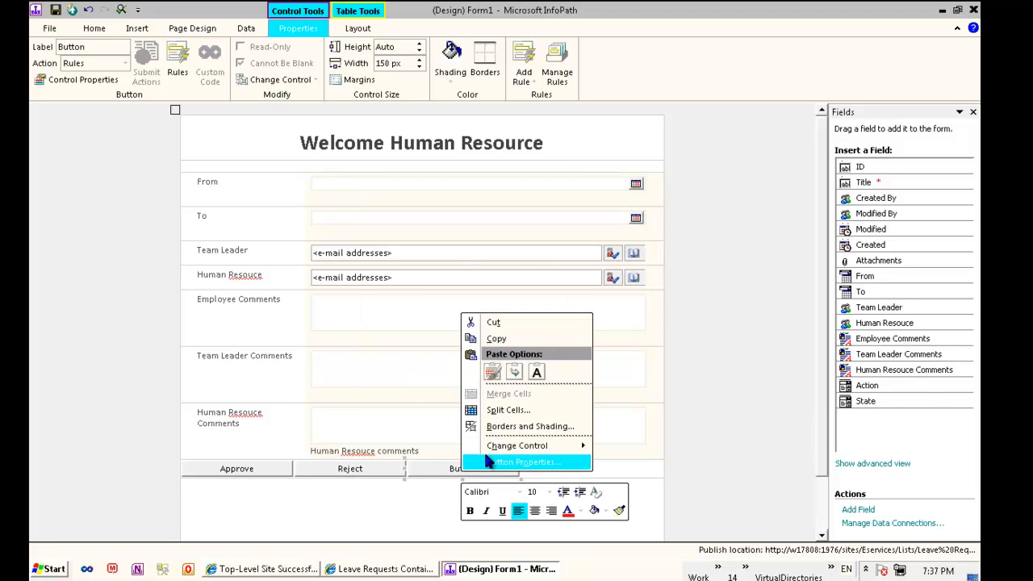
left_click(505, 463)
type("Cancel")
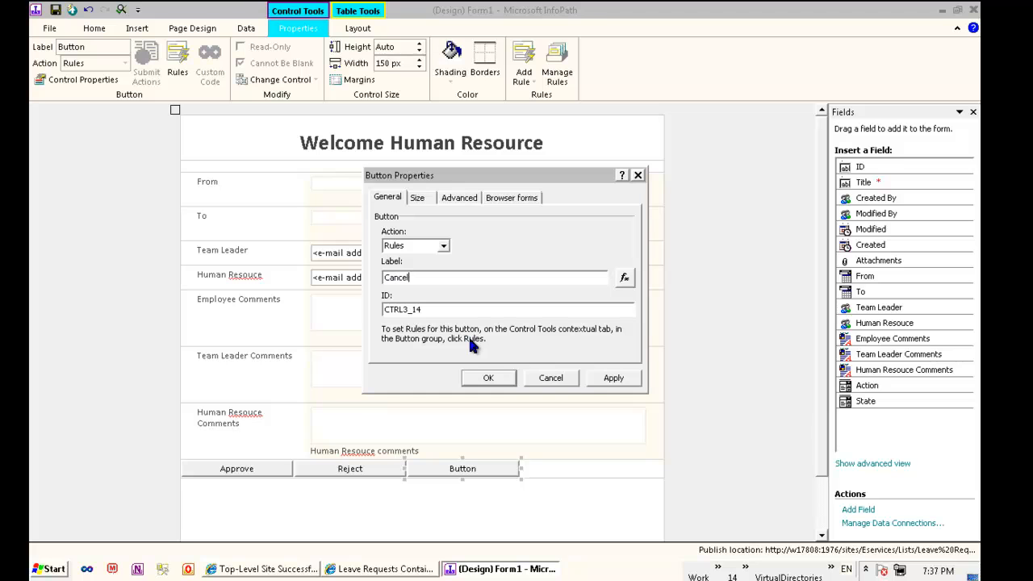
left_click(609, 376)
left_click(493, 379)
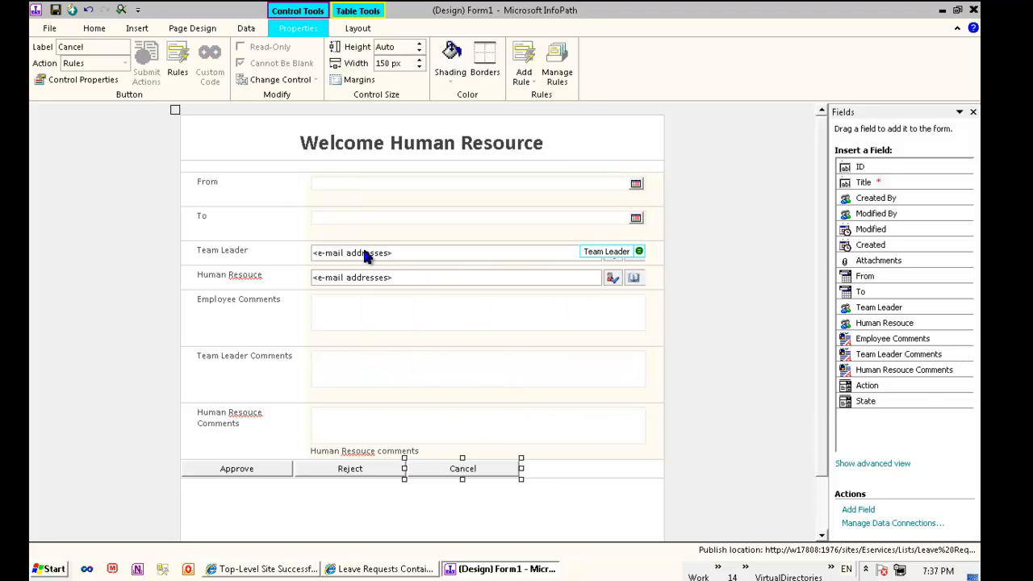
Step: Review the finished layouts of EmployeeView and TeamLeaderView
left_click(190, 29)
left_click(110, 63)
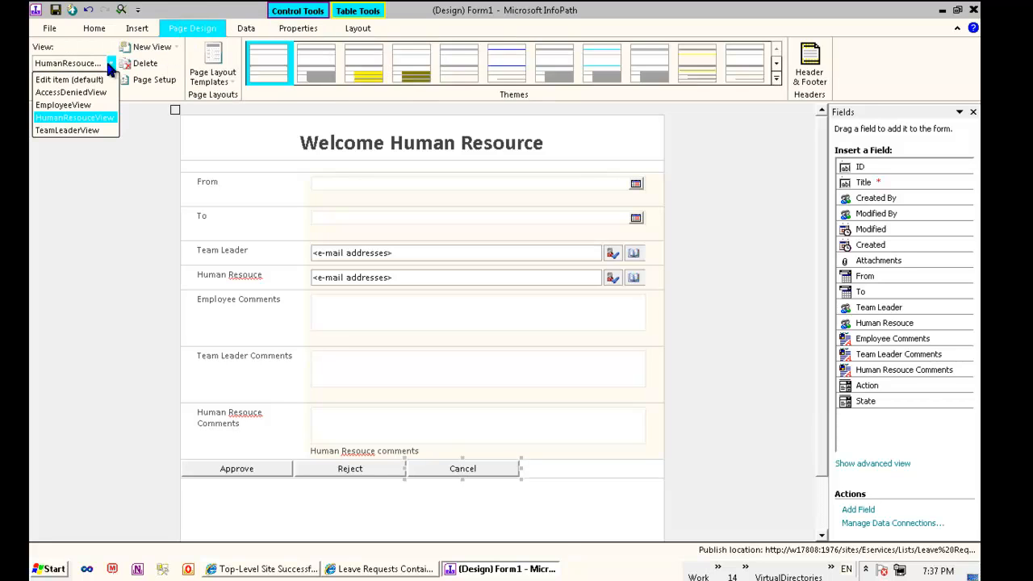
left_click(65, 105)
left_click(110, 63)
left_click(95, 130)
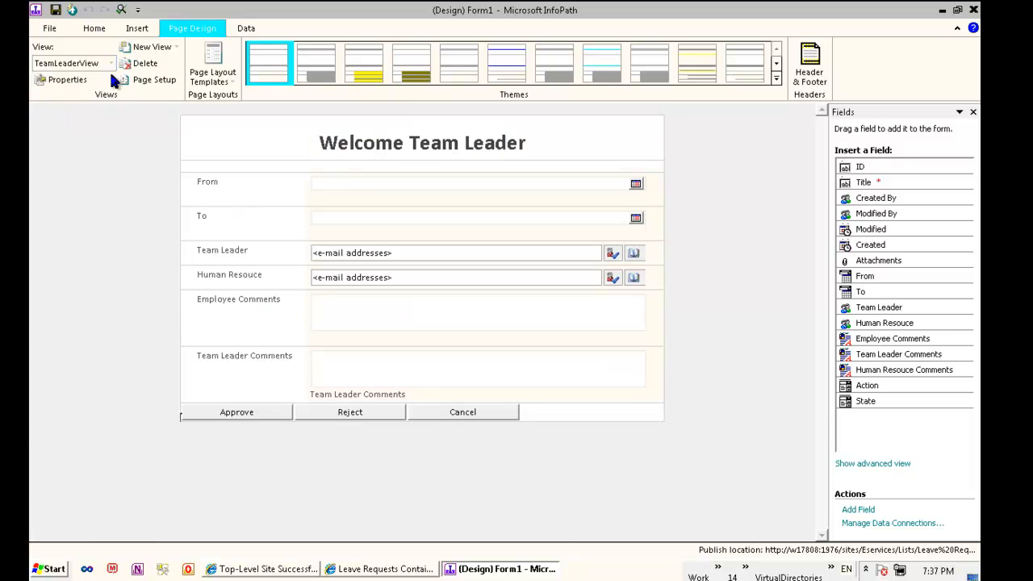
Step: Enter the heading "Access Denied" in the title area of AccessDeniedView
left_click(111, 65)
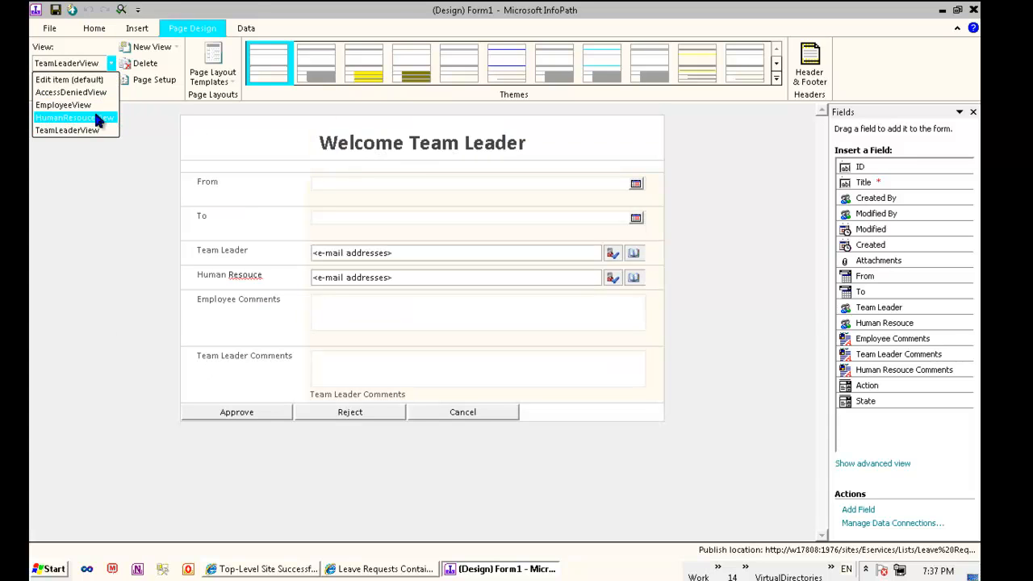
left_click(94, 119)
left_click(111, 63)
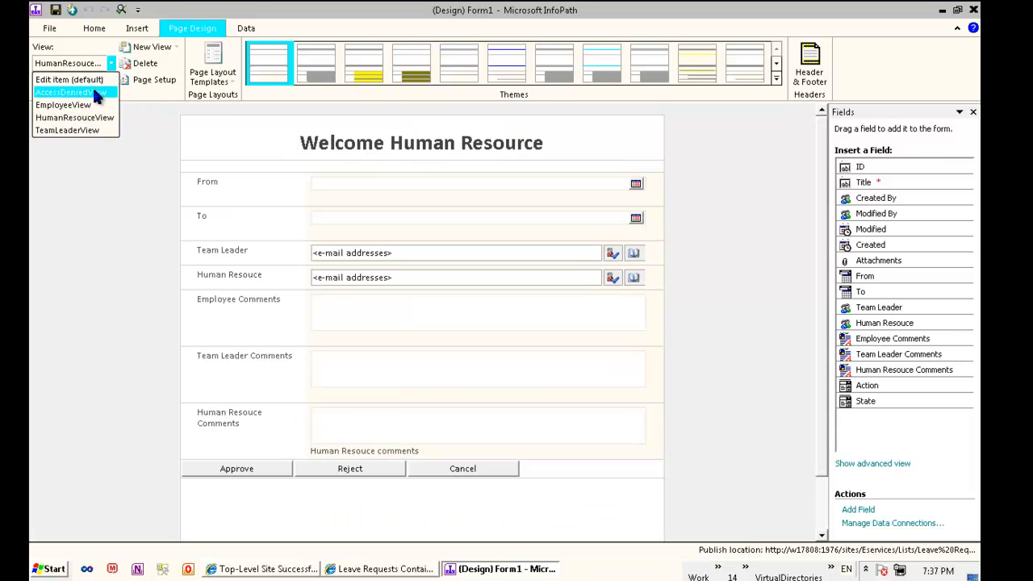
left_click(95, 93)
left_click(357, 142)
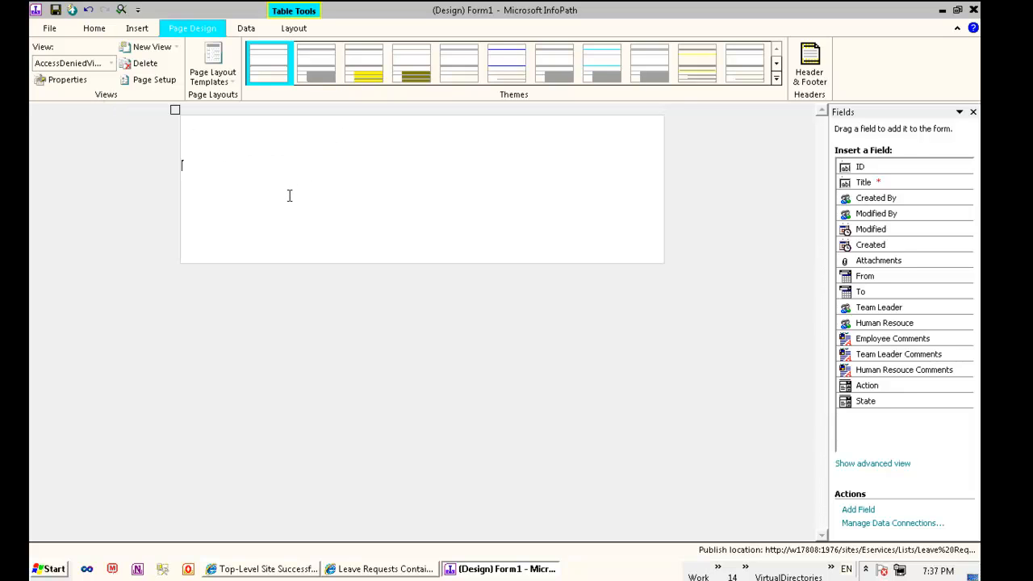
type("Access ")
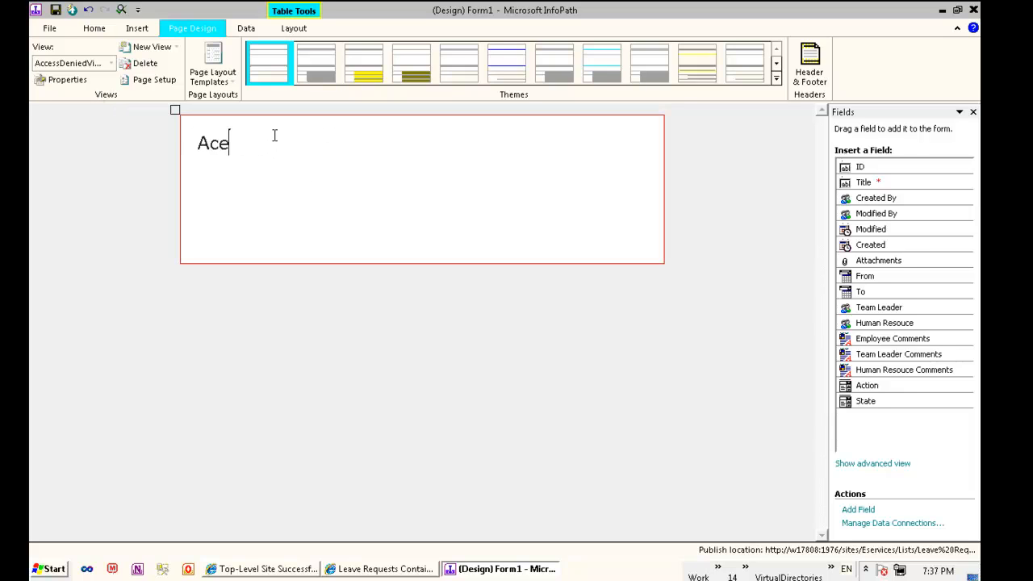
type("Denied")
Step: Add the message "You are not allowed to enter this form at this stage..." below the heading and end the heading with an exclamation mark
key("Return")
type("You are not allowed")
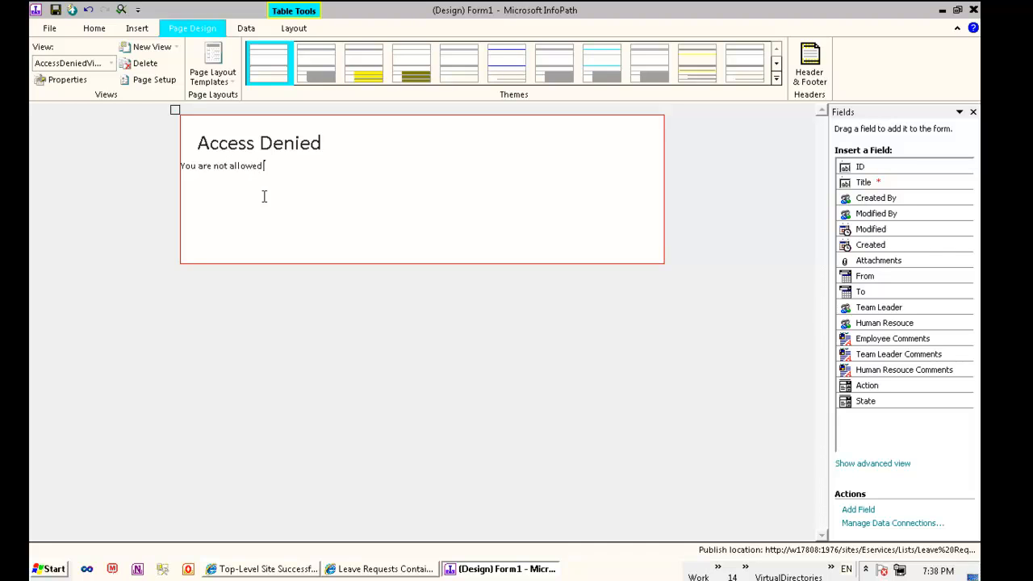
type(" to enter this form at this stage..")
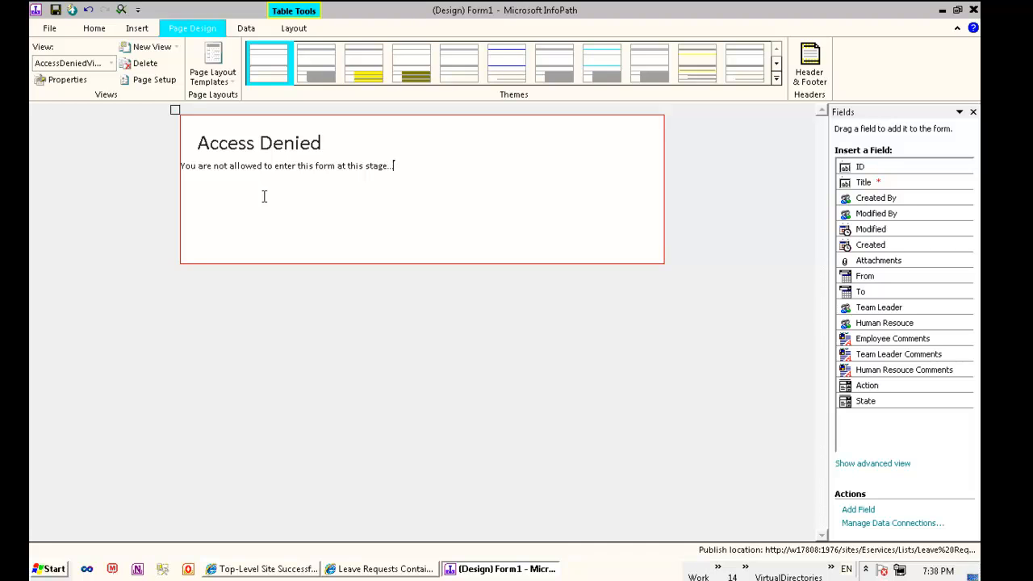
left_click(361, 145)
type("!")
Step: Display EmployeeView and create a form load action rule named ShowEmployeeview
left_click(110, 64)
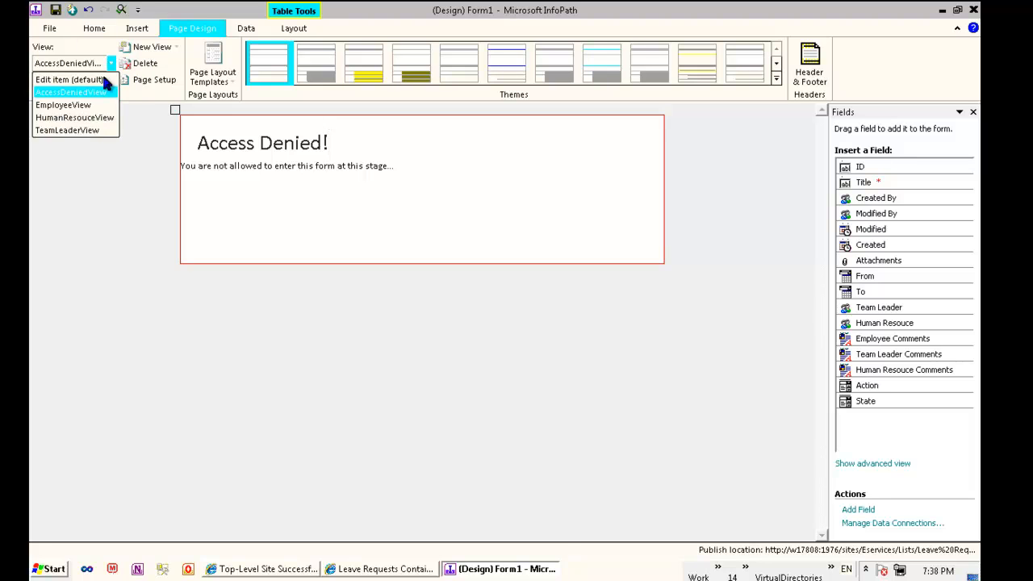
left_click(92, 106)
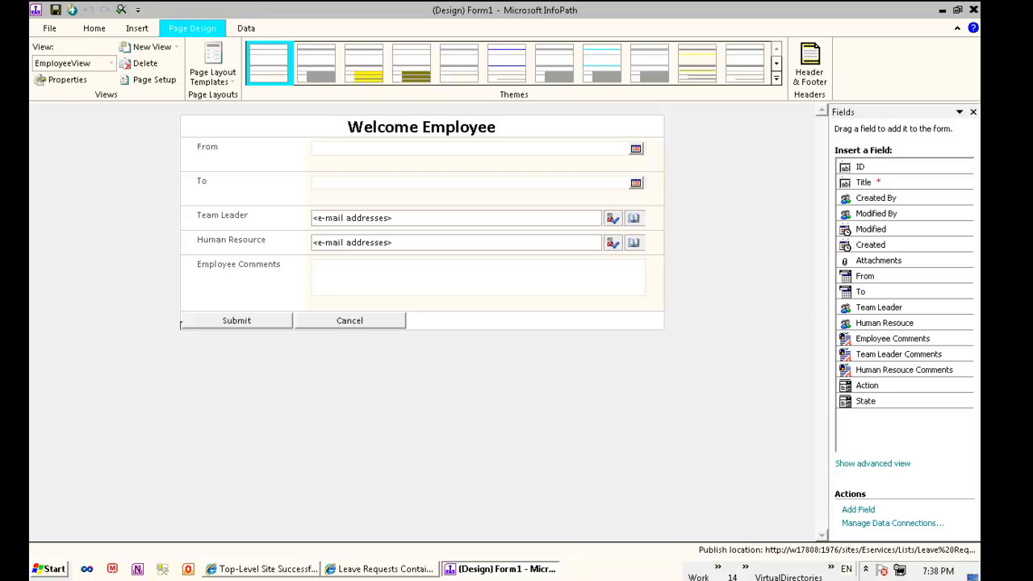
left_click(93, 29)
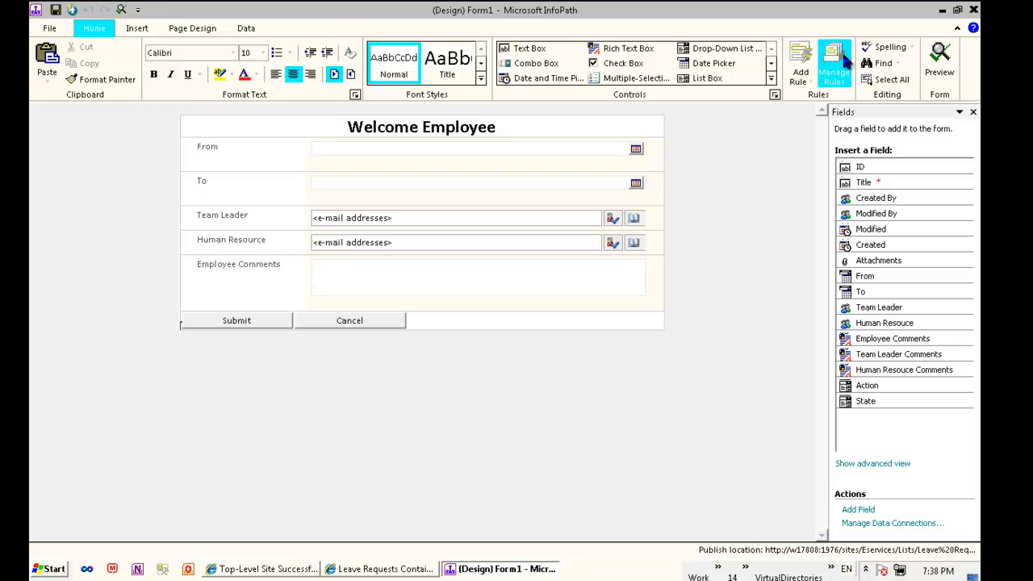
left_click(245, 29)
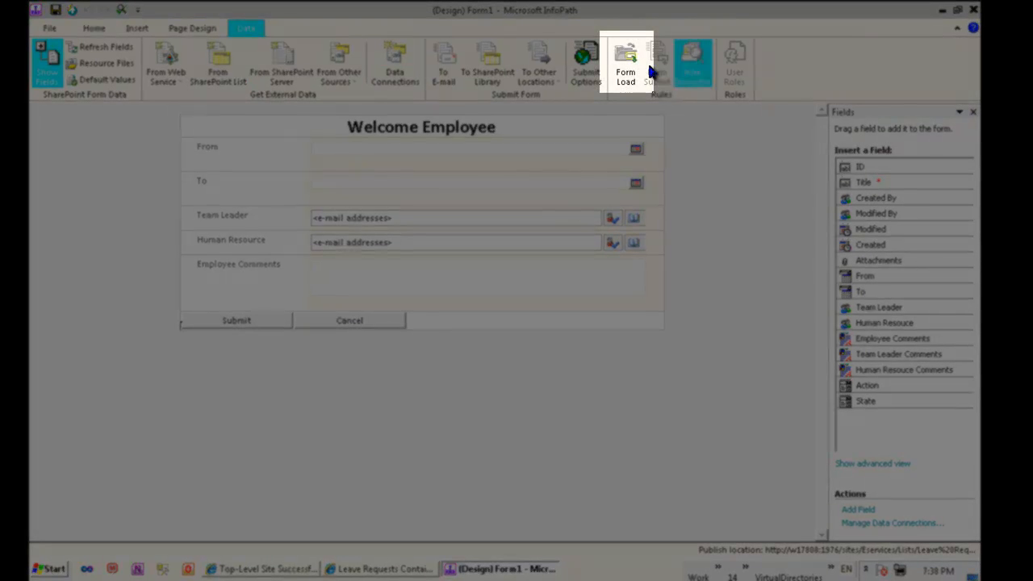
left_click(625, 63)
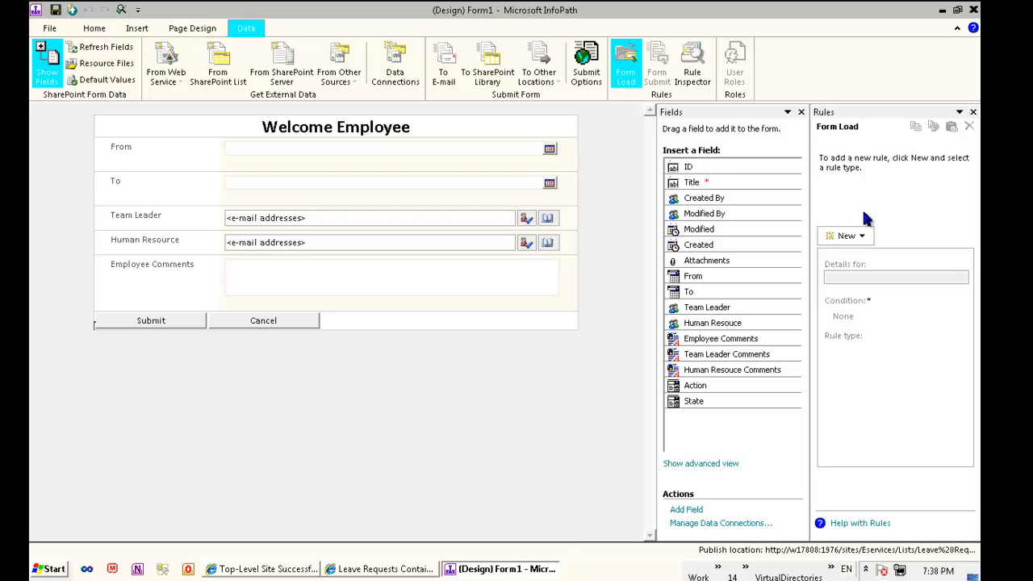
left_click(862, 236)
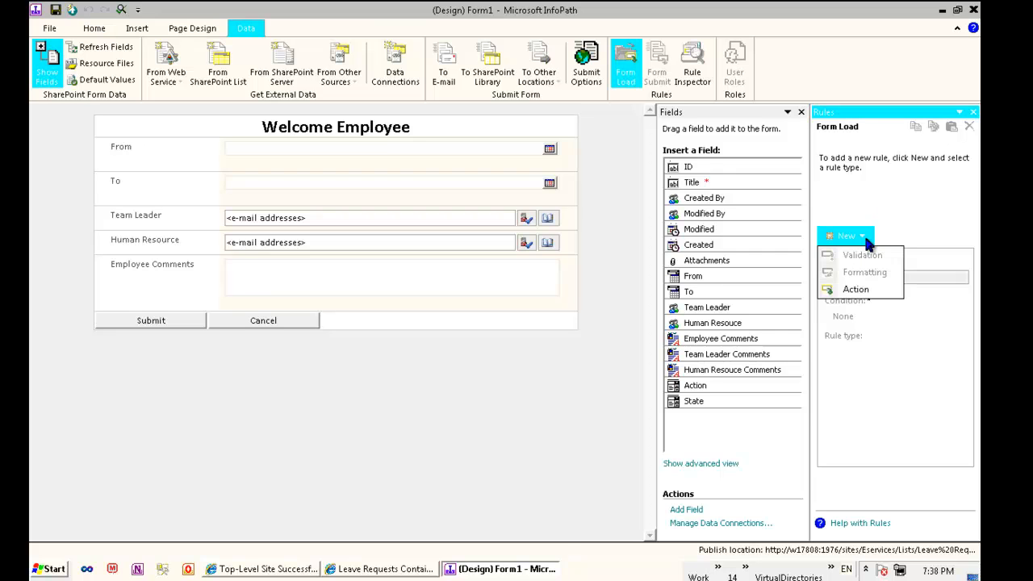
left_click(860, 290)
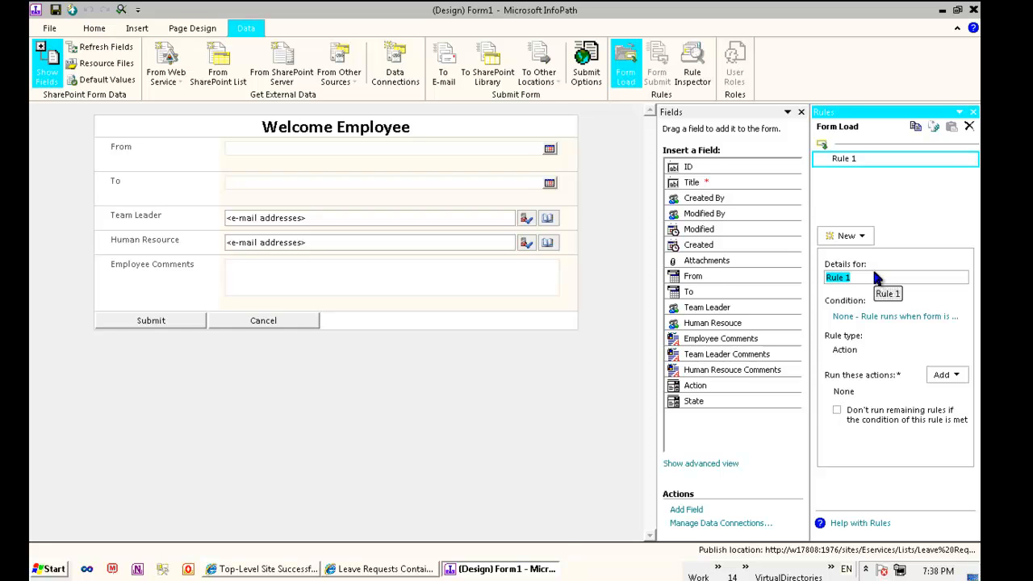
type("S")
Step: Set the ShowEmployeeview rule's condition to State is not blank
left_click(908, 314)
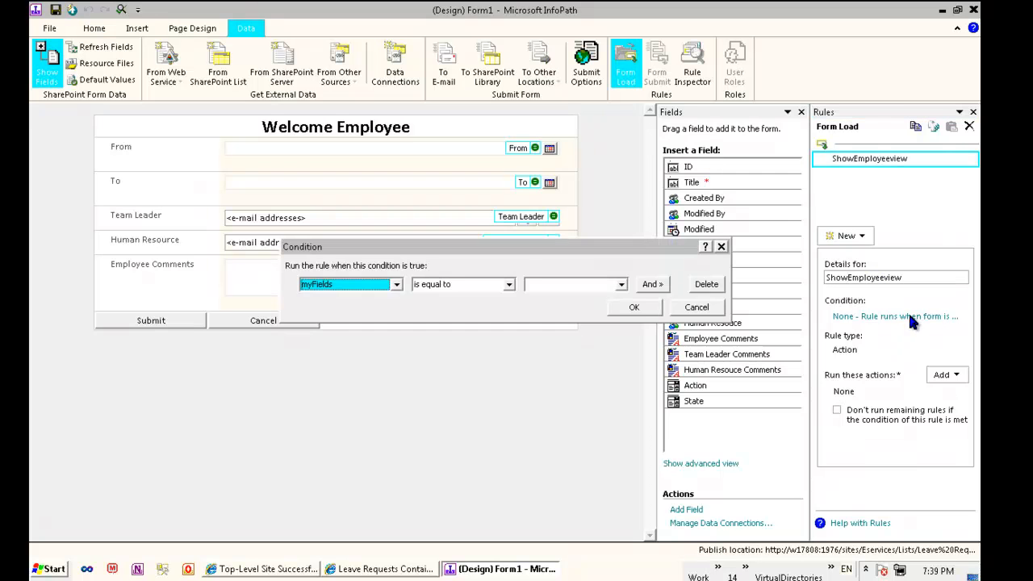
left_click(395, 284)
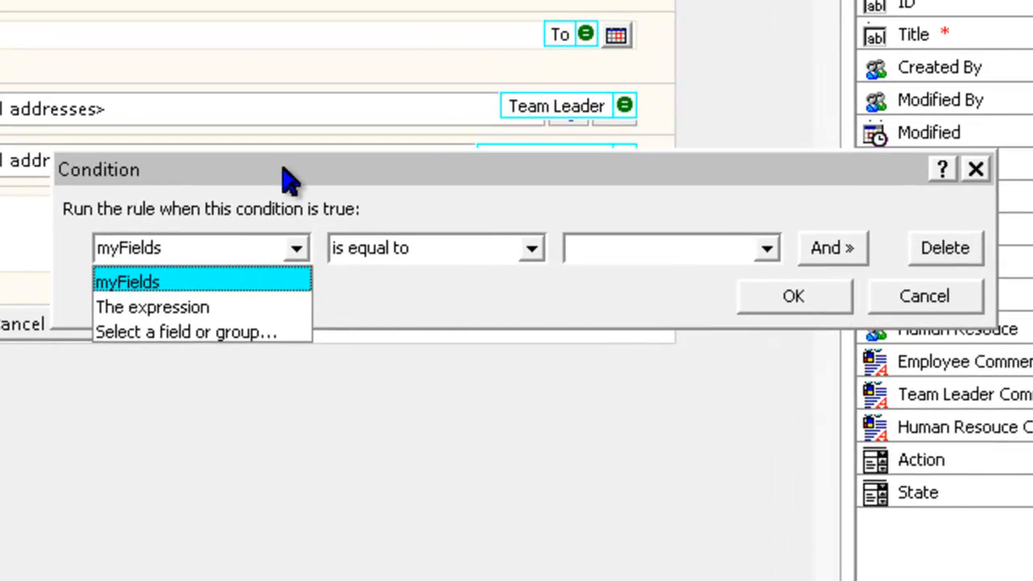
left_click(289, 179)
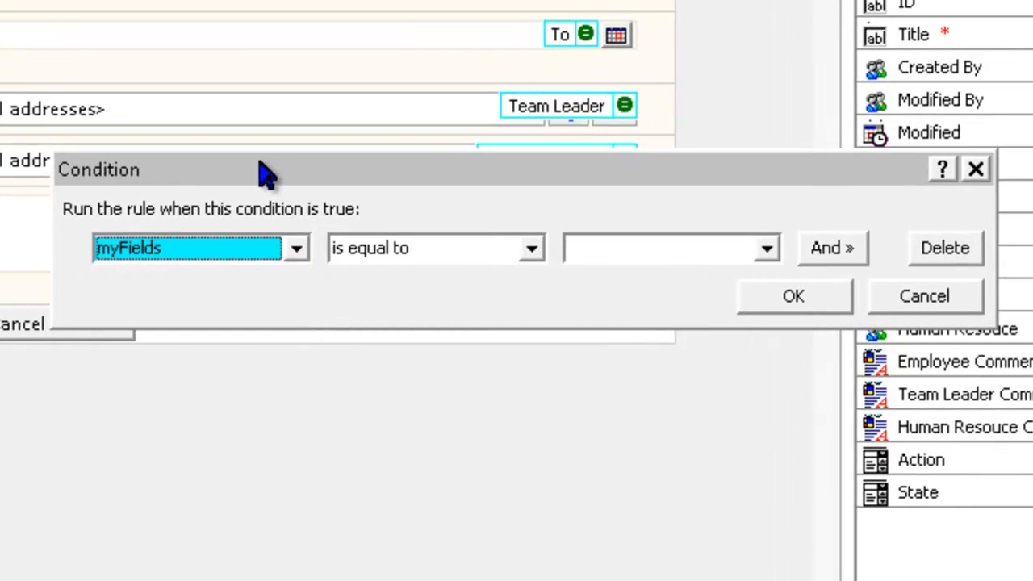
left_click_drag(215, 166, 108, 136)
left_click(169, 214)
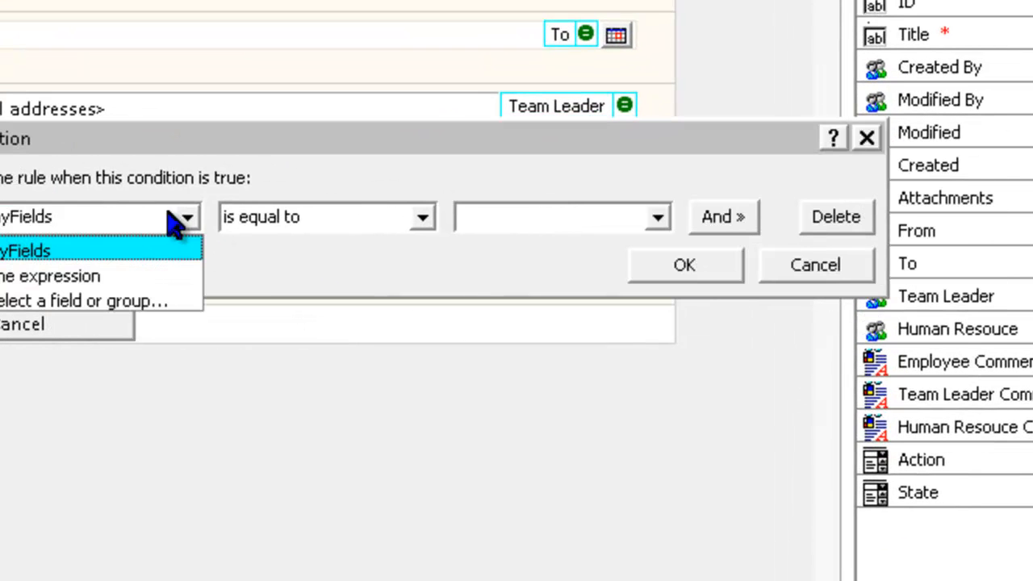
left_click(84, 302)
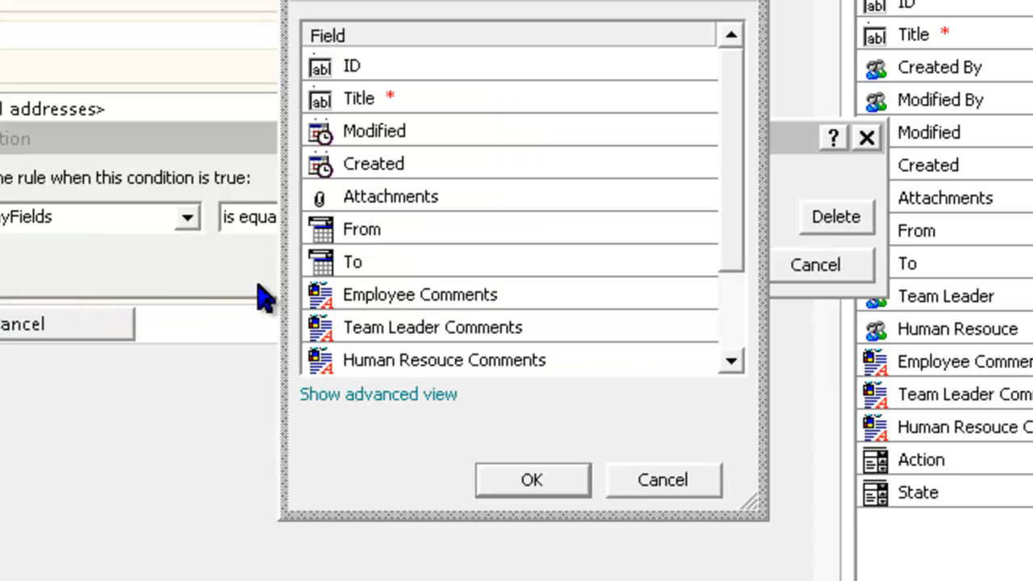
left_click_drag(724, 202, 740, 277)
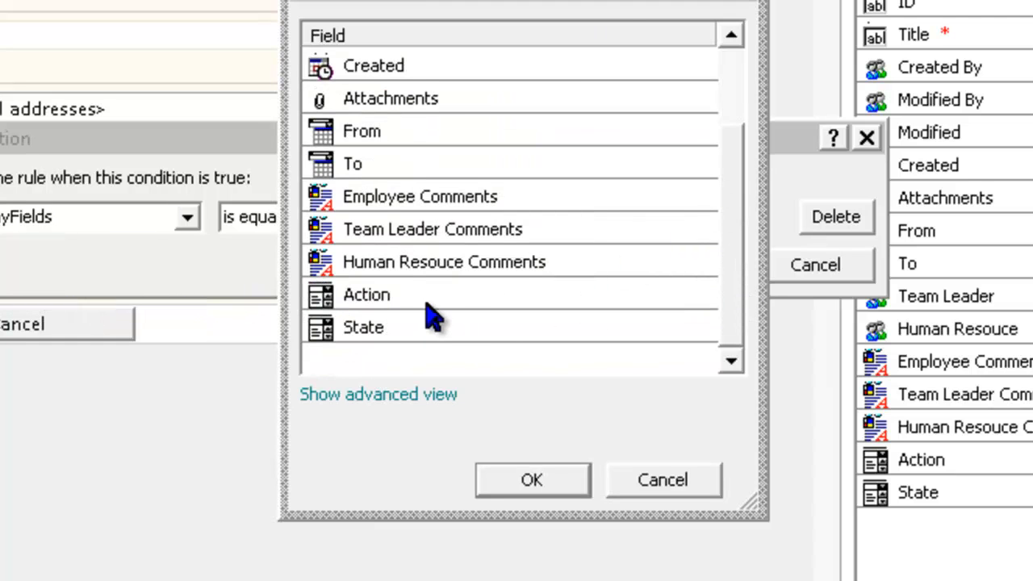
double_click(401, 329)
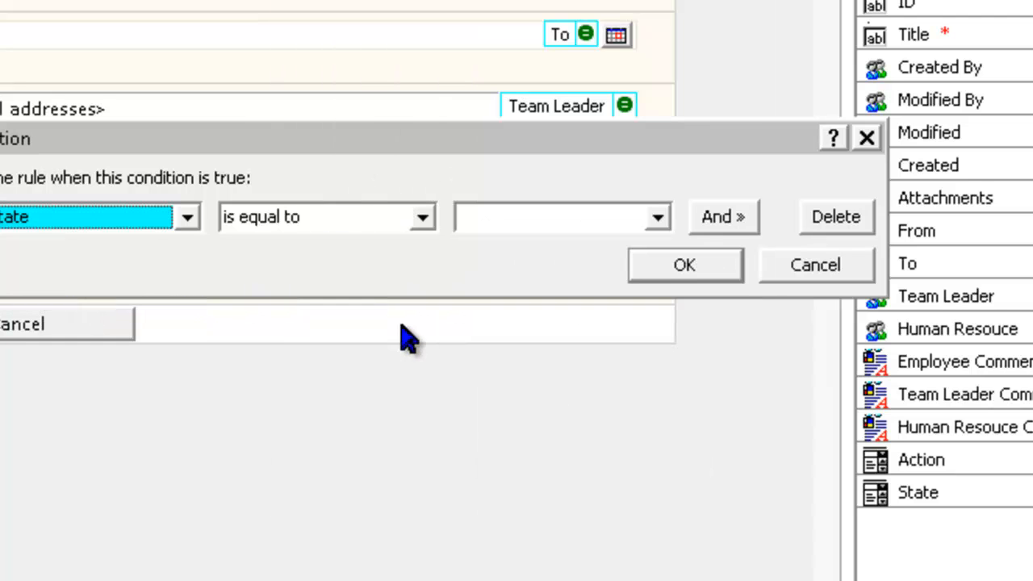
left_click(585, 229)
left_click(422, 217)
left_click(422, 218)
left_click(309, 476)
left_click(678, 269)
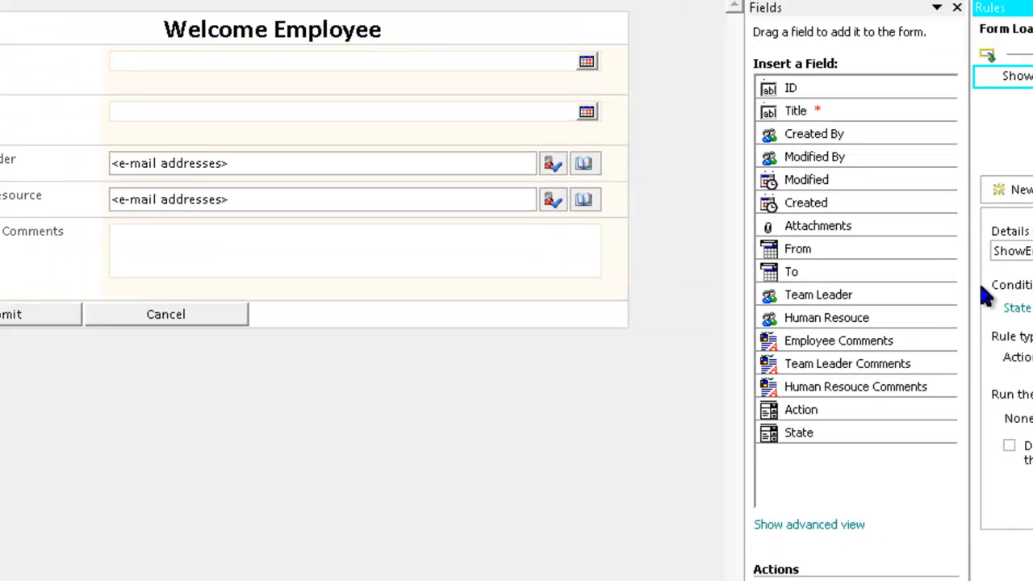
Step: Add a Switch views action to the ShowEmployeeview rule that opens EmployeeView
left_click(1000, 367)
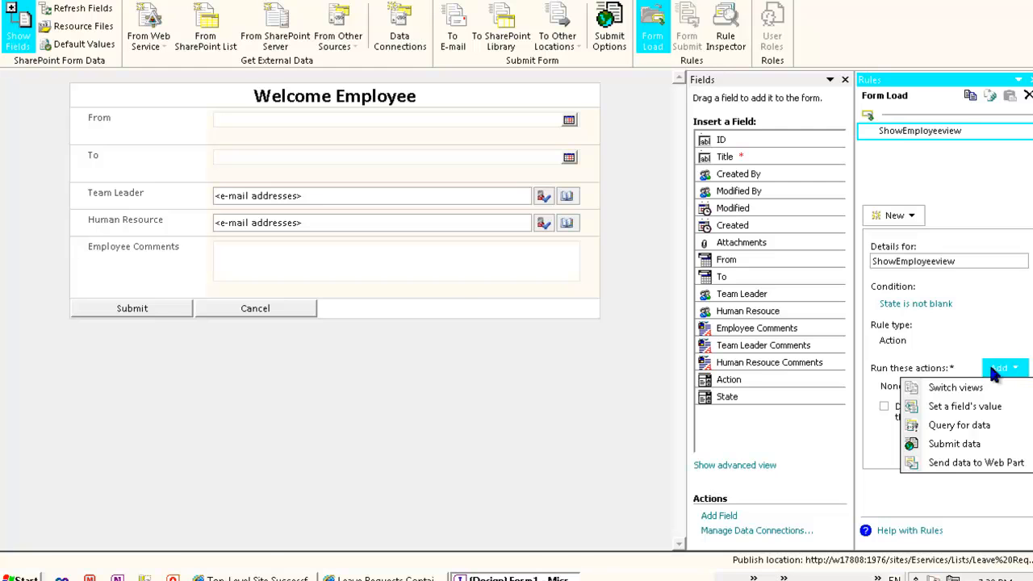
left_click(951, 388)
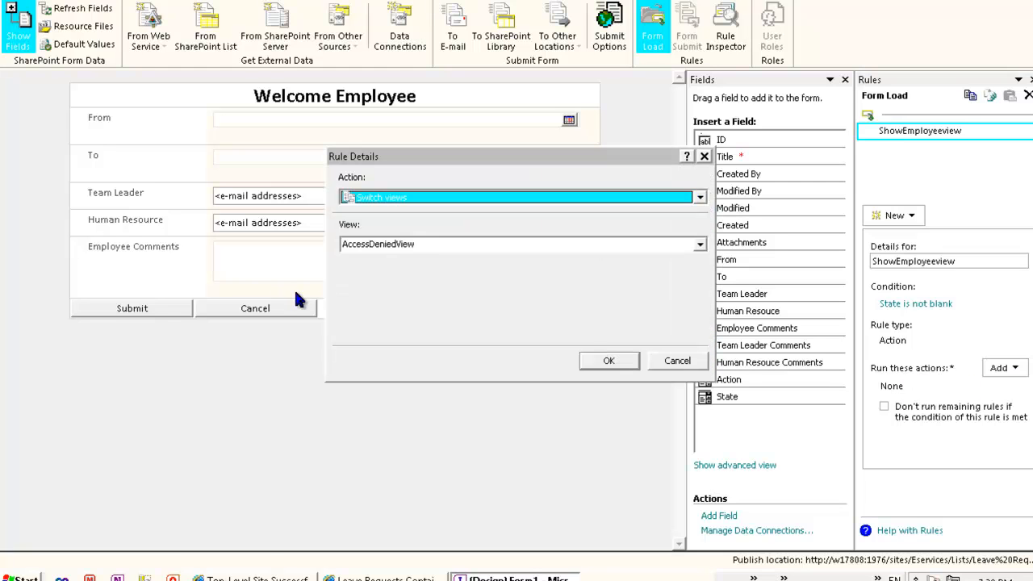
left_click(433, 245)
left_click(424, 287)
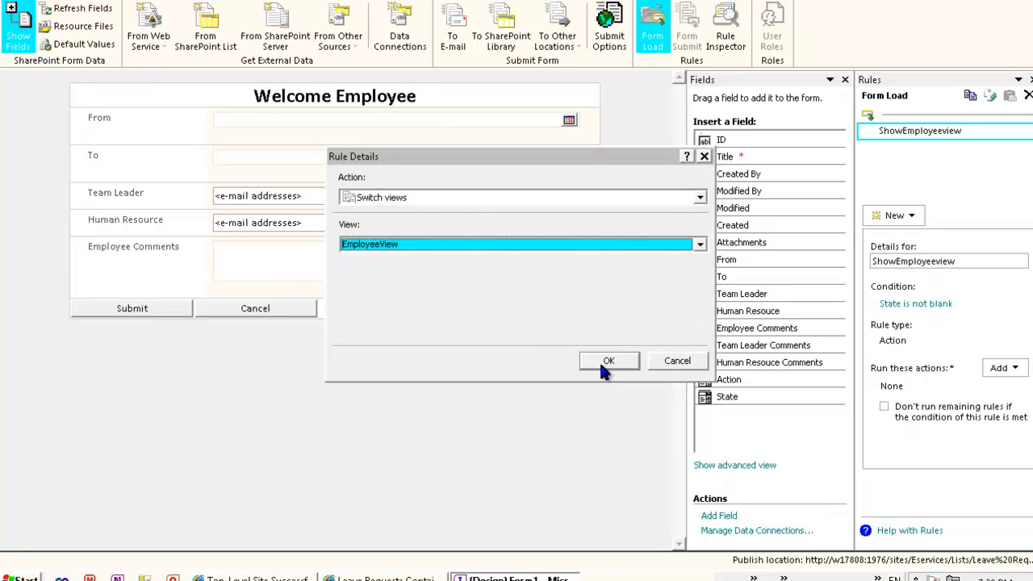
left_click(597, 360)
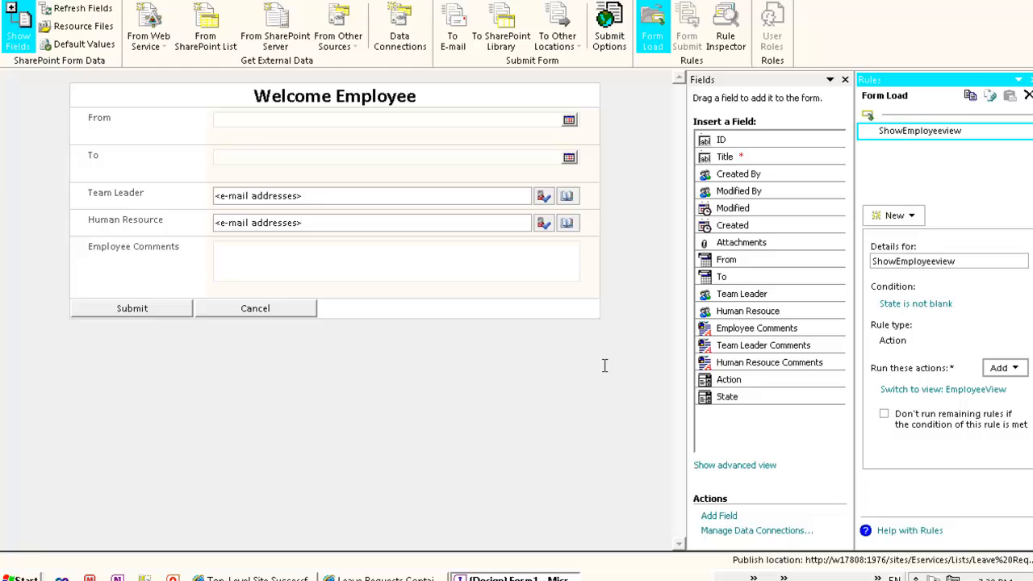
Step: Create a second form load action rule named ShowTeamLeaderView
left_click(910, 214)
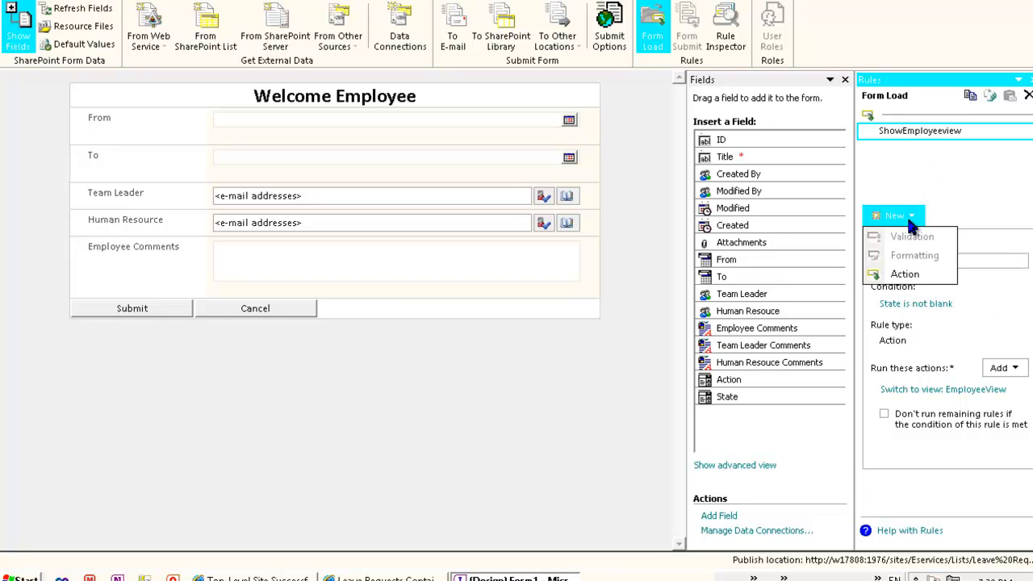
left_click(899, 275)
left_click_drag(922, 261, 860, 257)
key("BackSpace")
type("ShowTeamLeaderView")
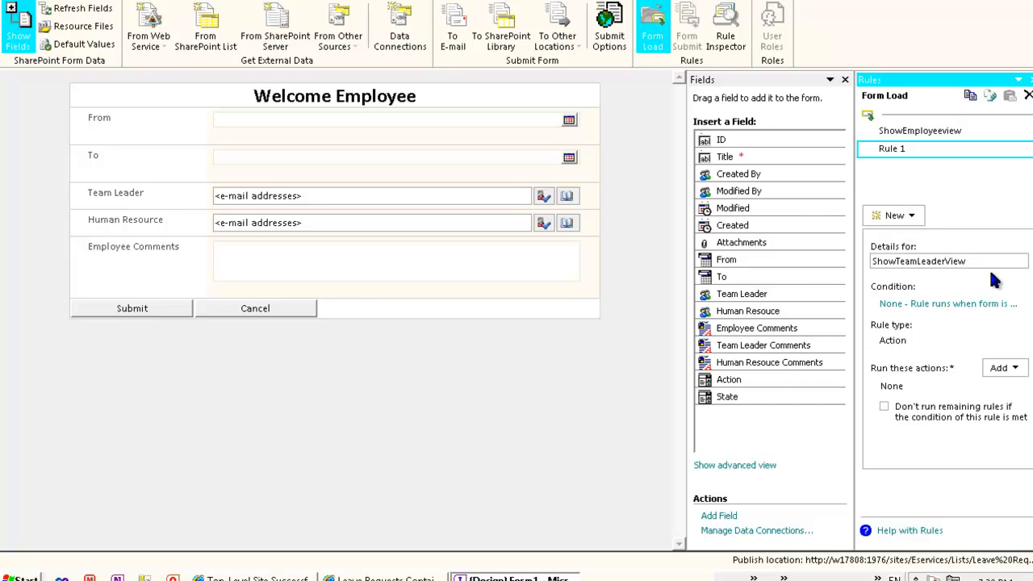
Step: Set the ShowTeamLeaderView rule's condition to State is equal to the text WT
left_click(965, 303)
left_click(400, 269)
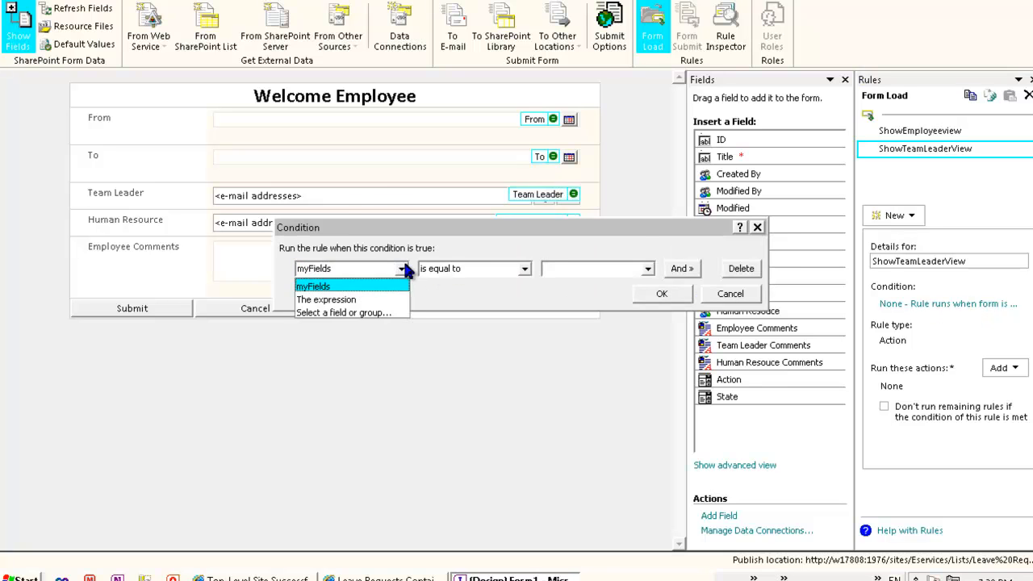
left_click(378, 313)
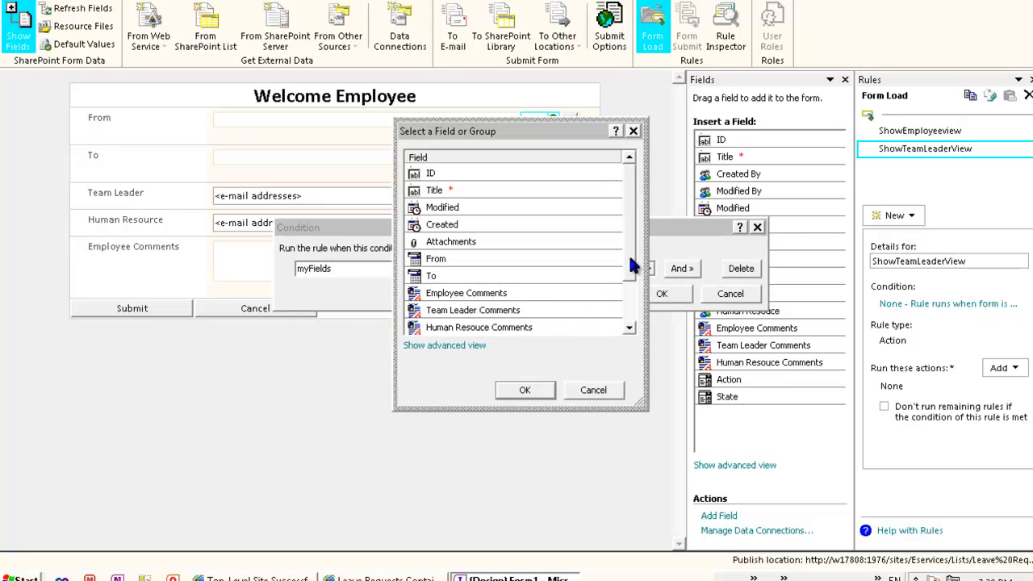
left_click_drag(631, 263, 634, 311)
left_click(609, 268)
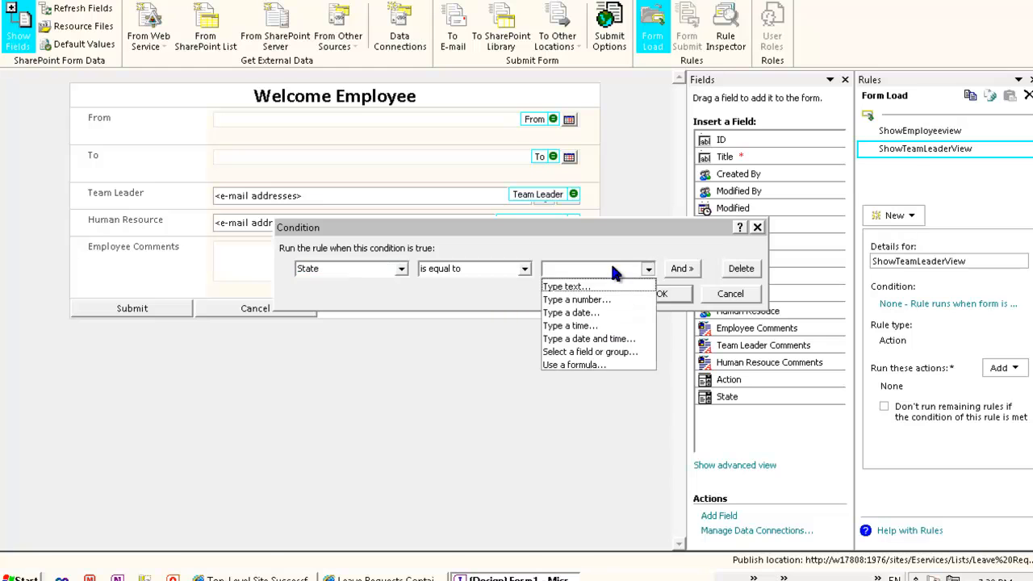
left_click(603, 284)
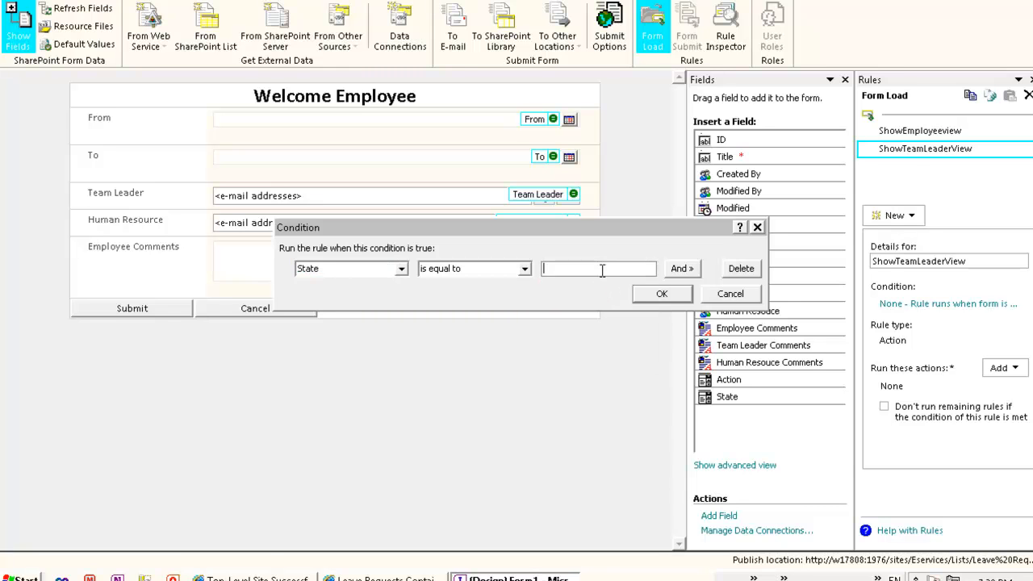
type("WT")
left_click(662, 295)
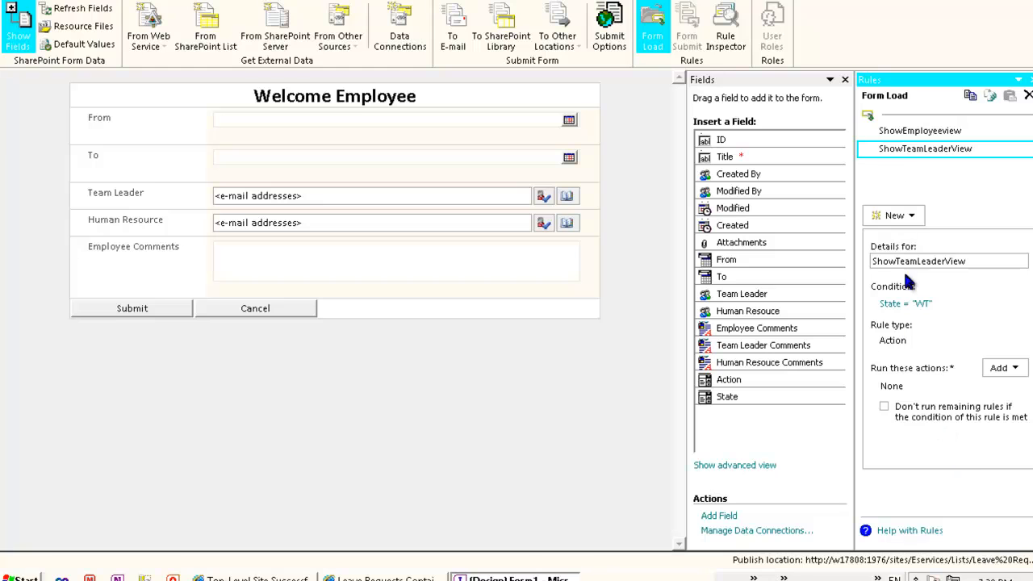
Step: Create a third form load action rule
left_click(897, 216)
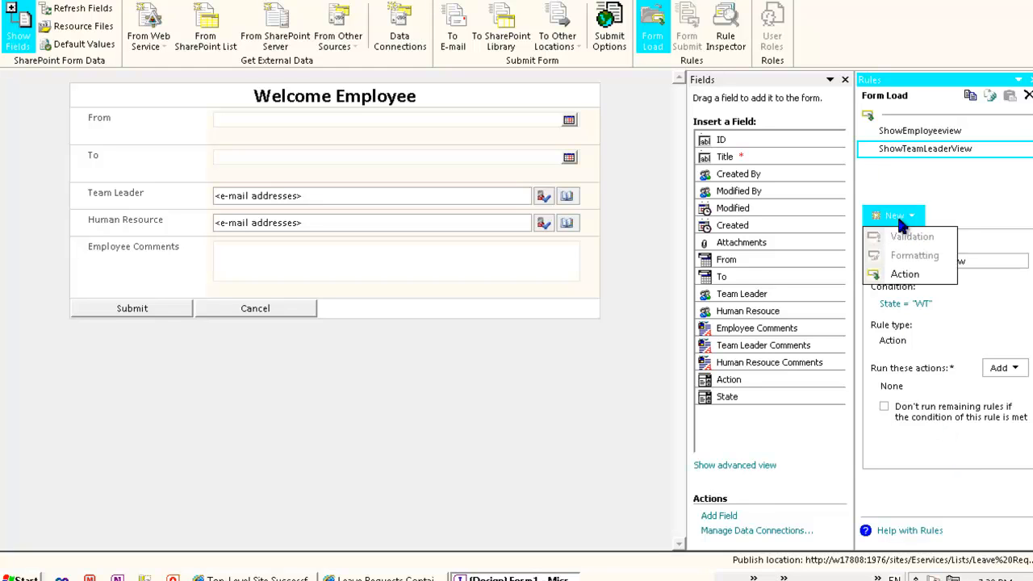
left_click(888, 270)
Step: Add a Switch views action to the ShowTeamLeaderView rule that opens TeamLeaderView
left_click(898, 148)
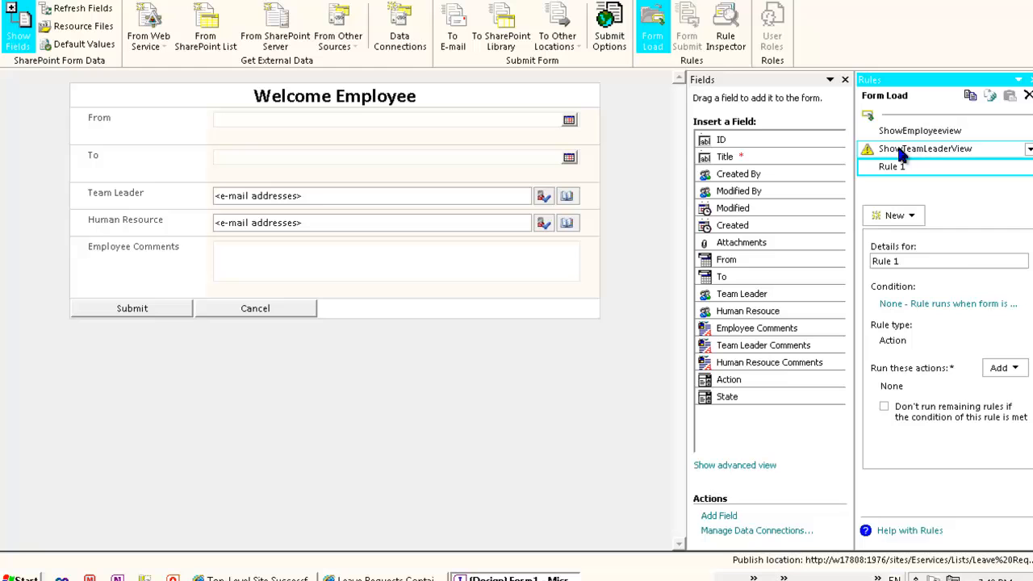
left_click(998, 369)
left_click(956, 388)
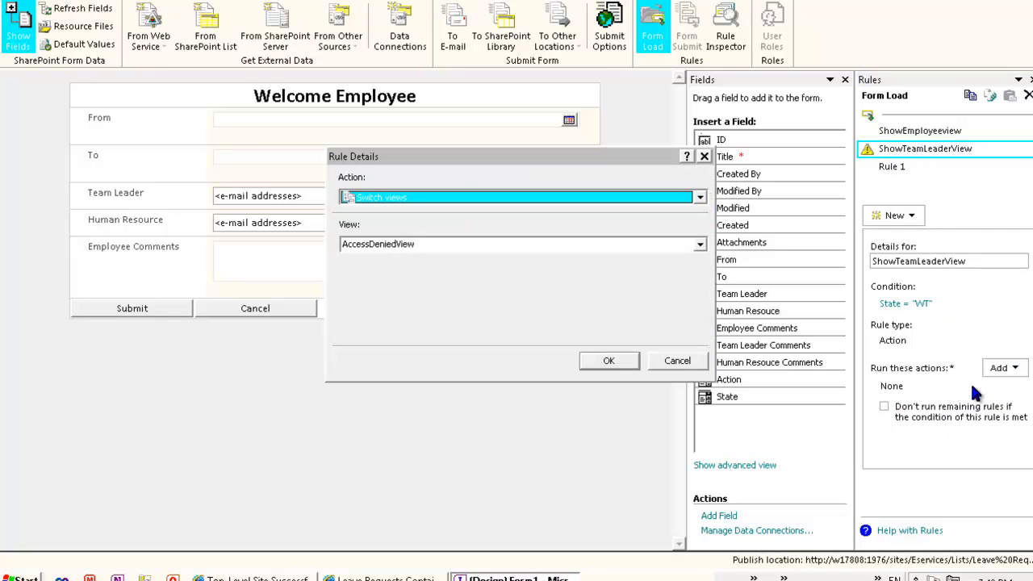
left_click(448, 241)
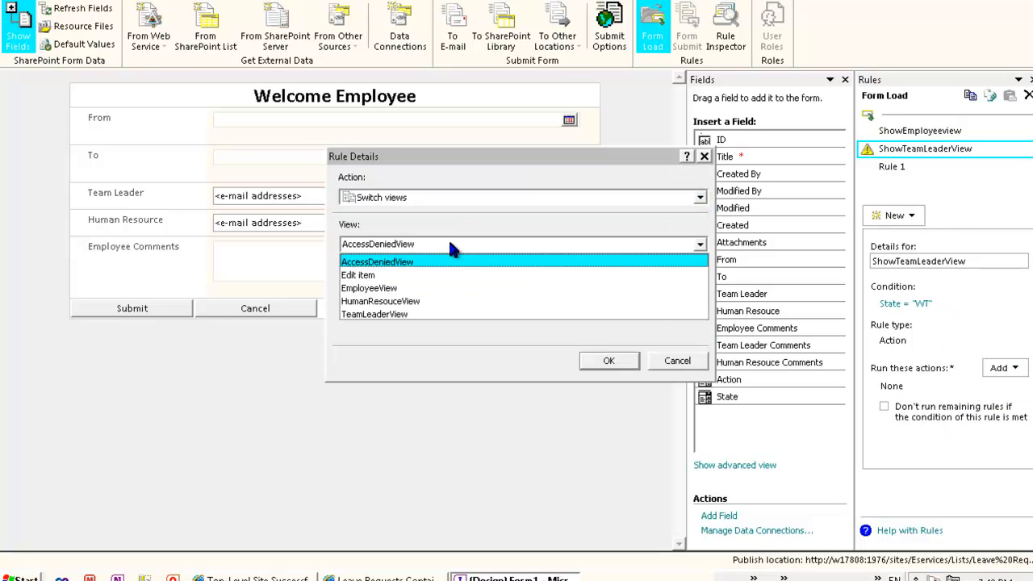
left_click(433, 315)
left_click(609, 361)
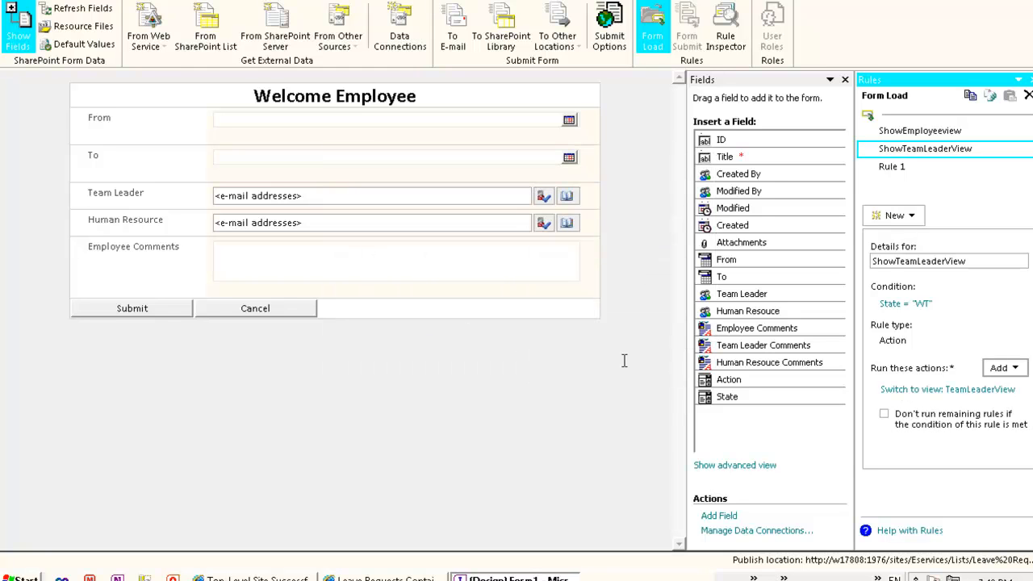
Step: Rename the third form load rule as ShowHumanResouceView
left_click(914, 218)
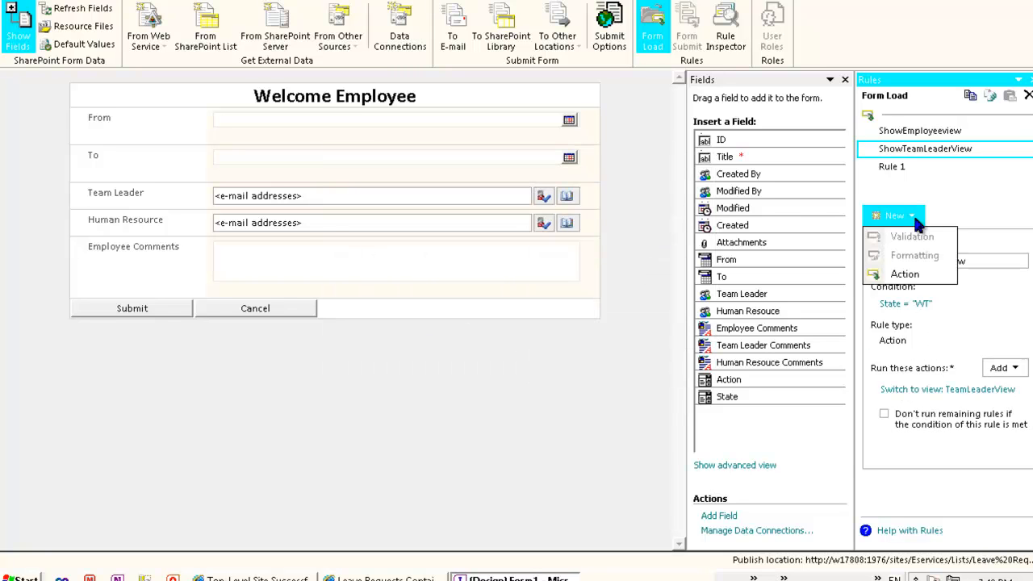
left_click(911, 162)
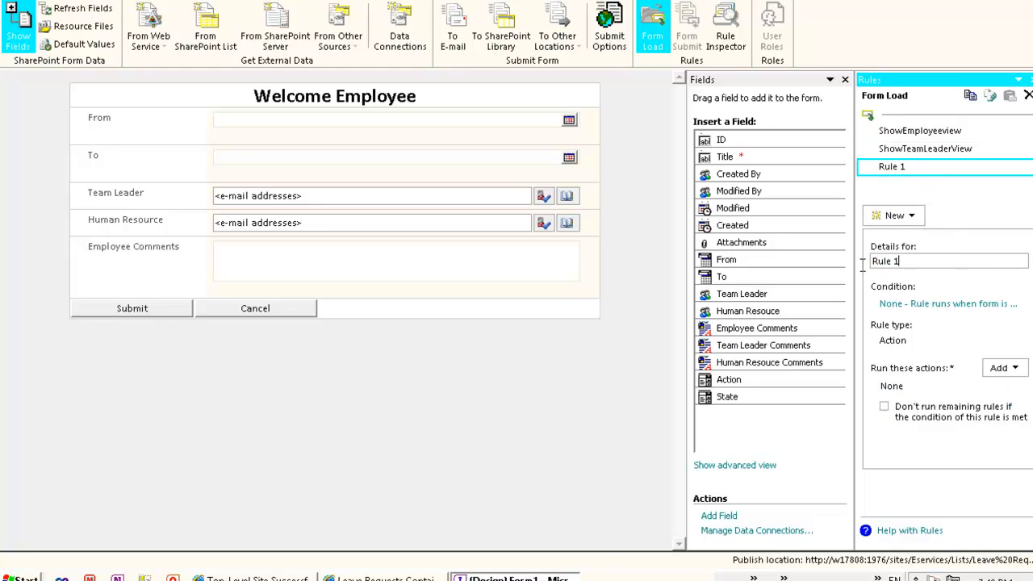
type("ShowHumanresouceView")
key("Delete")
type("R")
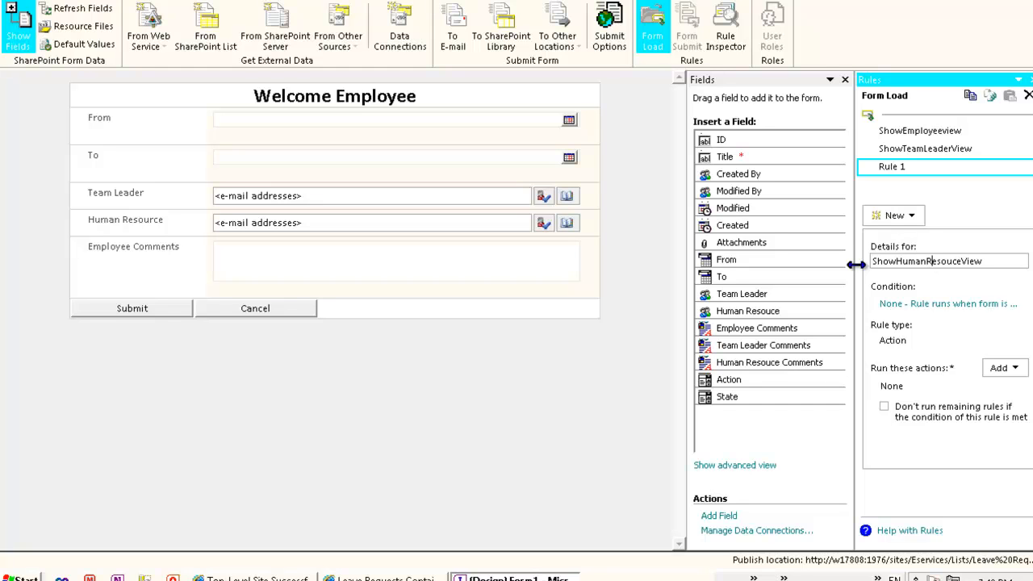
Step: Set the ShowHumanResouceView rule's condition to State is equal to the text WH
left_click(954, 305)
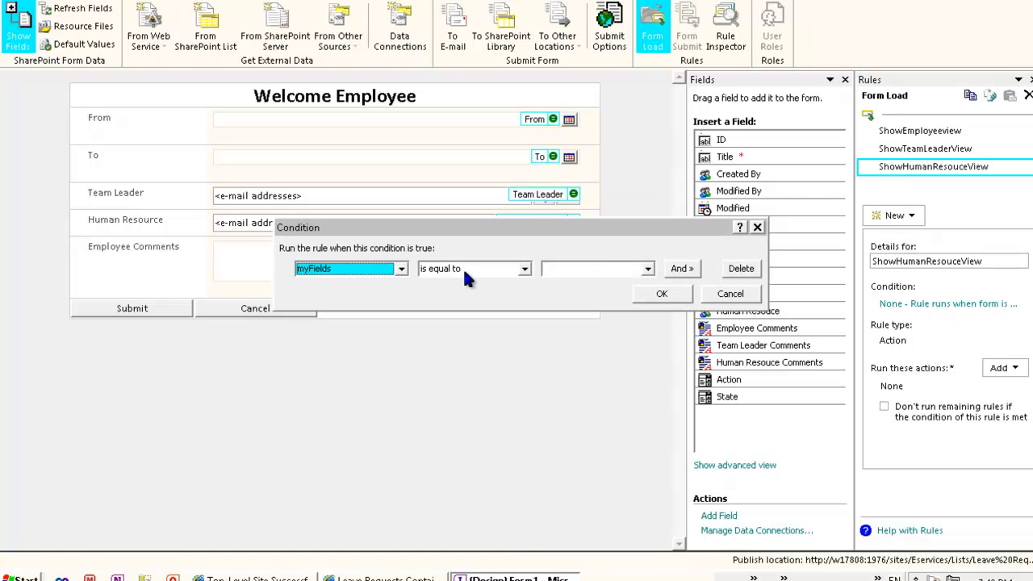
left_click(400, 268)
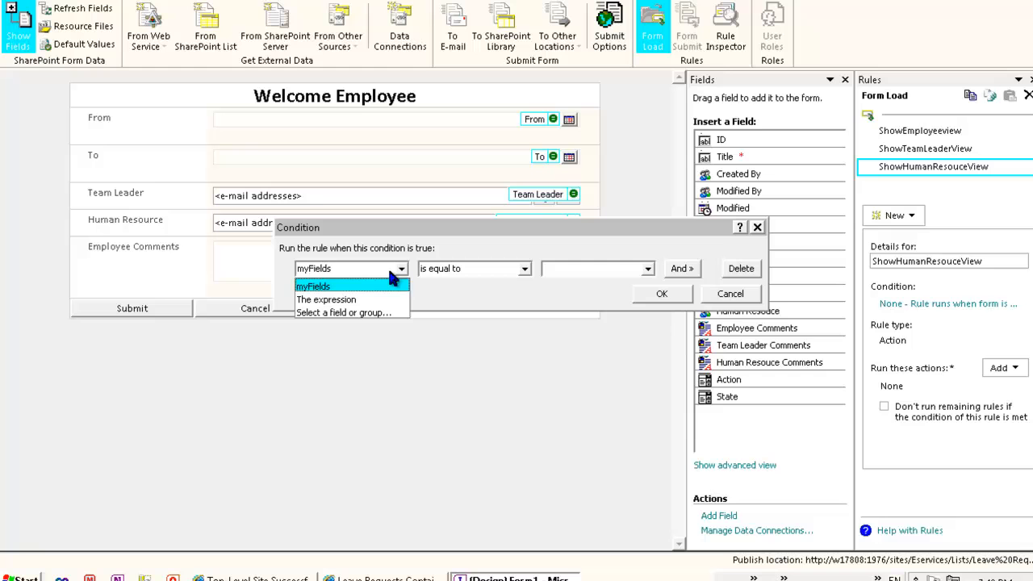
left_click(355, 311)
left_click_drag(630, 244, 633, 297)
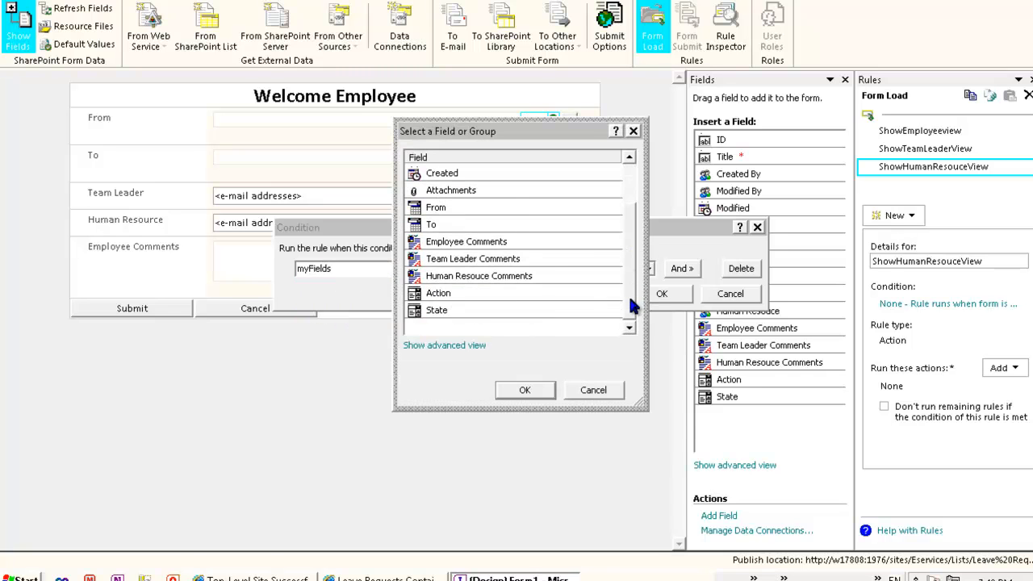
double_click(471, 313)
left_click(601, 270)
left_click(595, 284)
type("WH")
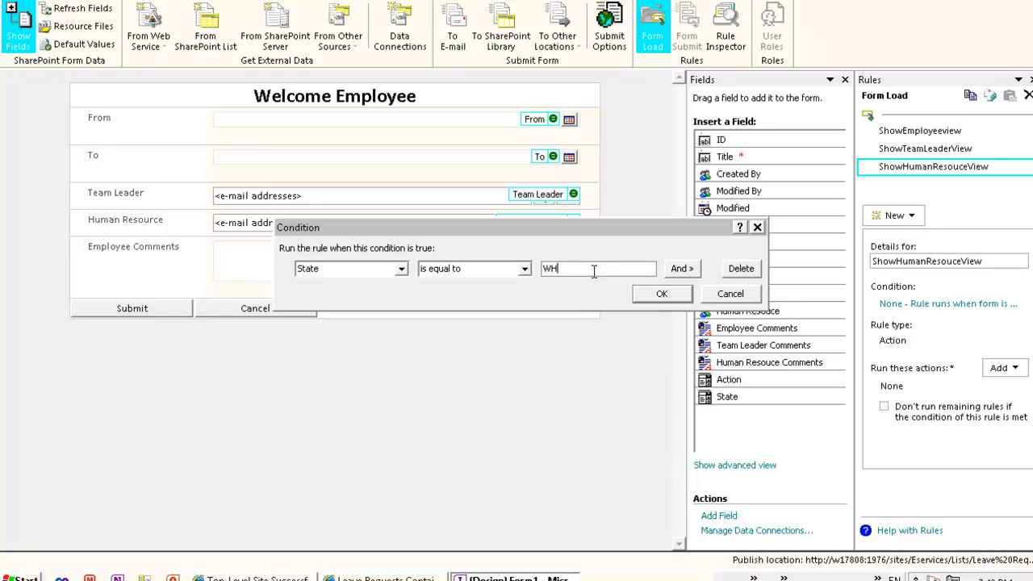
left_click(662, 292)
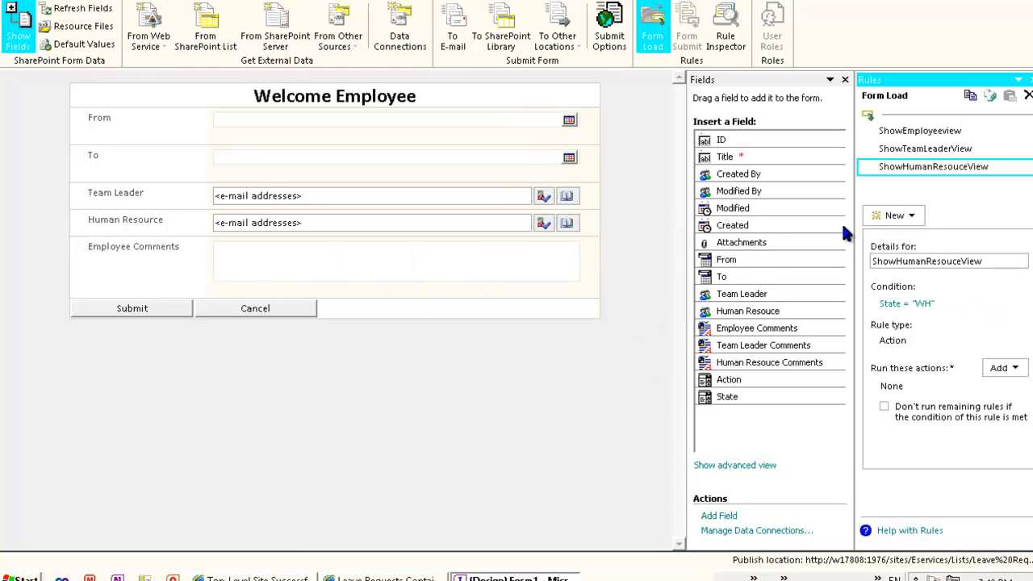
Step: Review the conditions and actions of the three existing form load rules
left_click(929, 131)
left_click(937, 152)
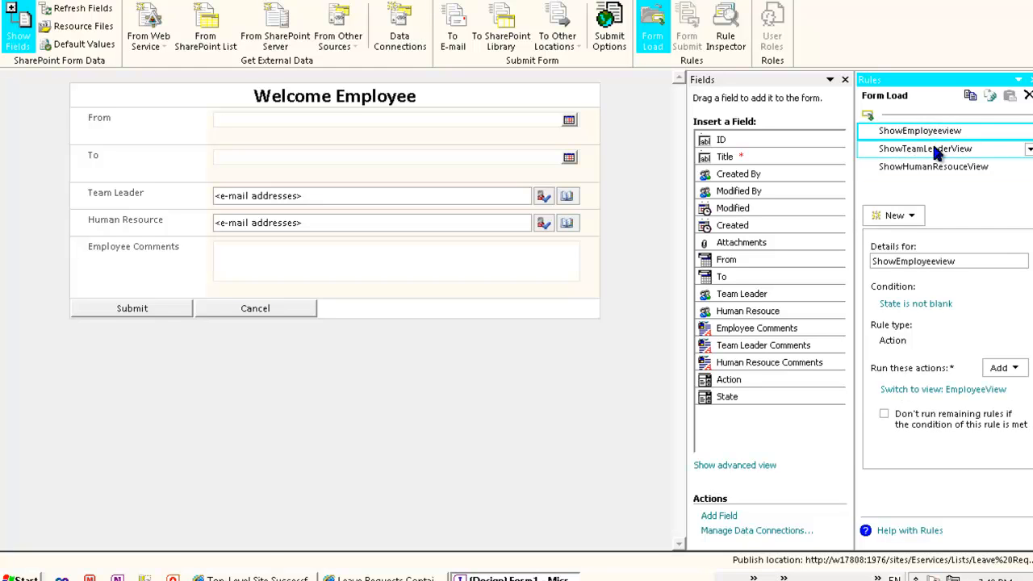
left_click(932, 167)
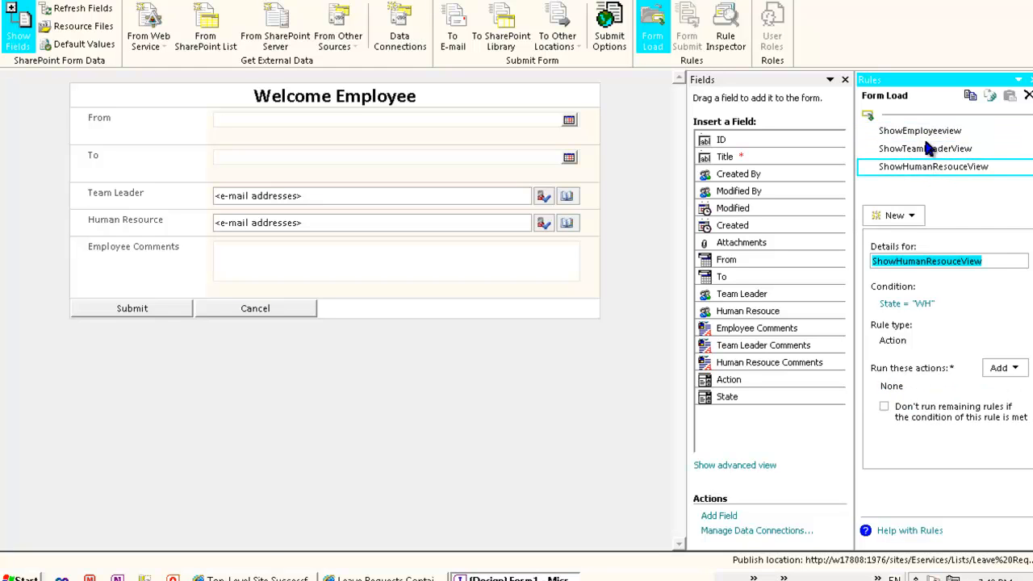
left_click(931, 132)
left_click(929, 150)
left_click(923, 167)
Step: Create a fourth form load action rule named ShowAccessDeniedView
left_click(891, 215)
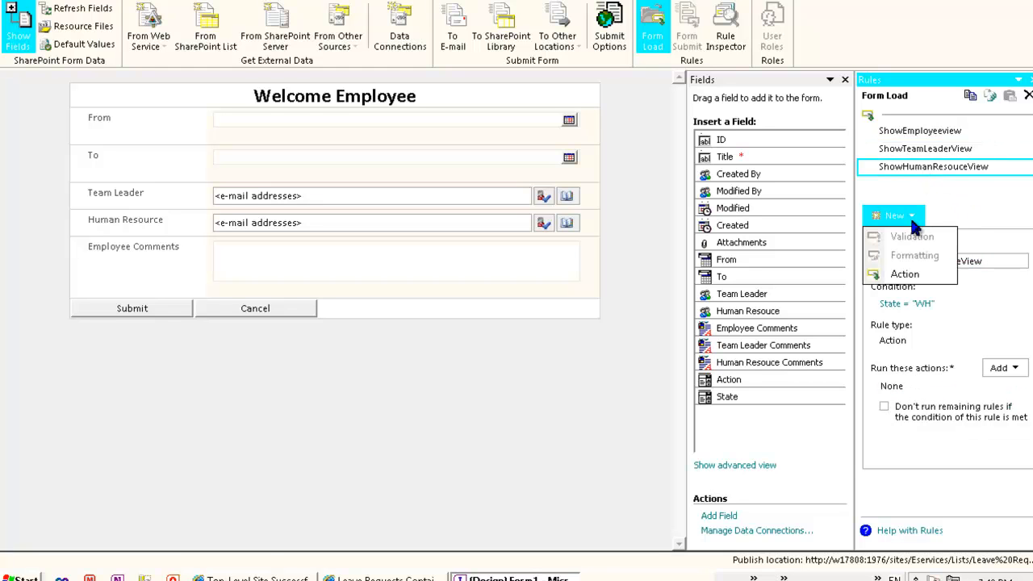
left_click(905, 274)
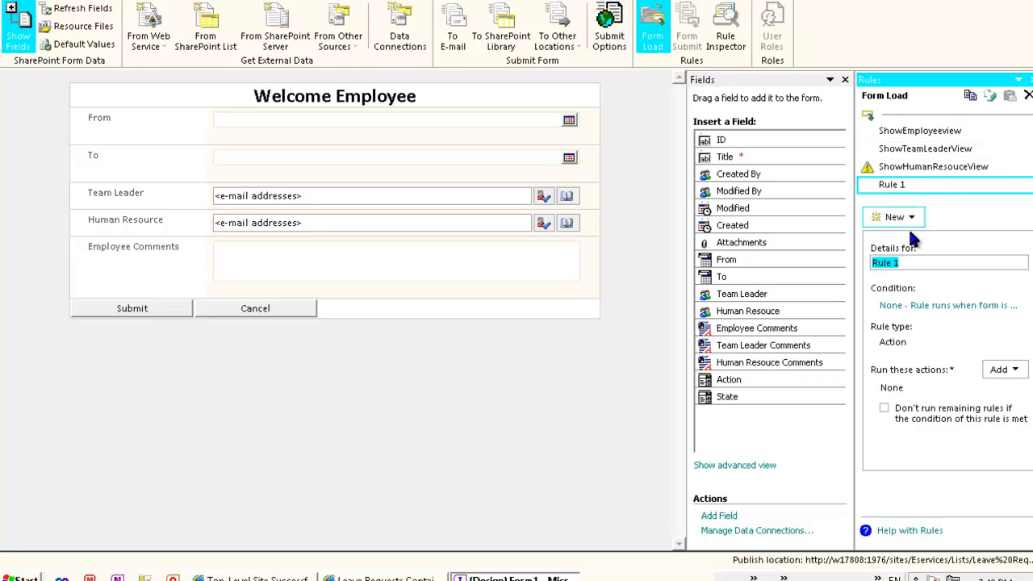
type("Access")
key("BackSpace")
key("BackSpace")
key("BackSpace")
type("ShowAdcc")
key("BackSpace")
key("BackSpace")
key("BackSpace")
type("ccessDeniedView")
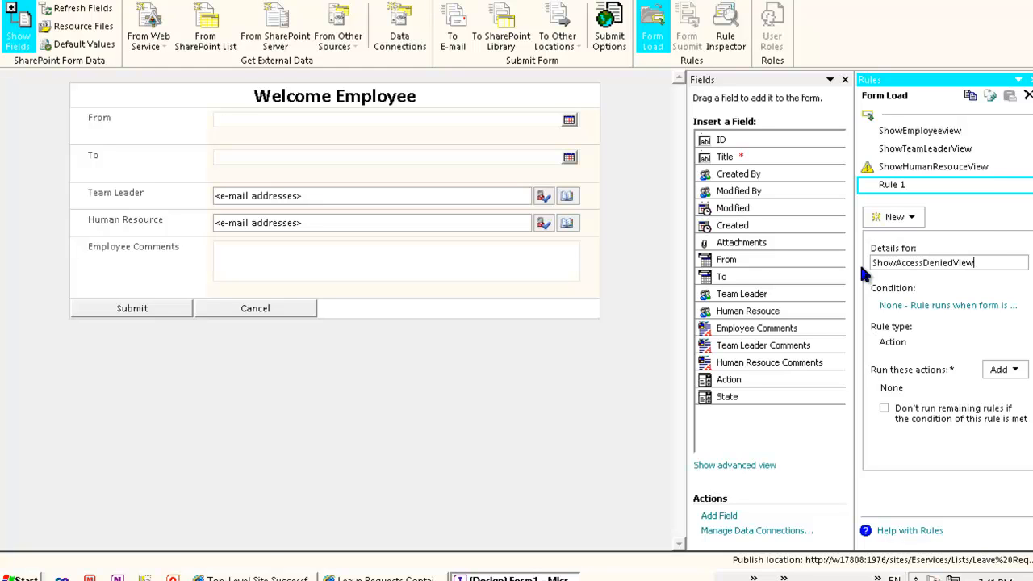
Step: Set the ShowAccessDeniedView rule's first condition to State is equal to the text WT
left_click(982, 307)
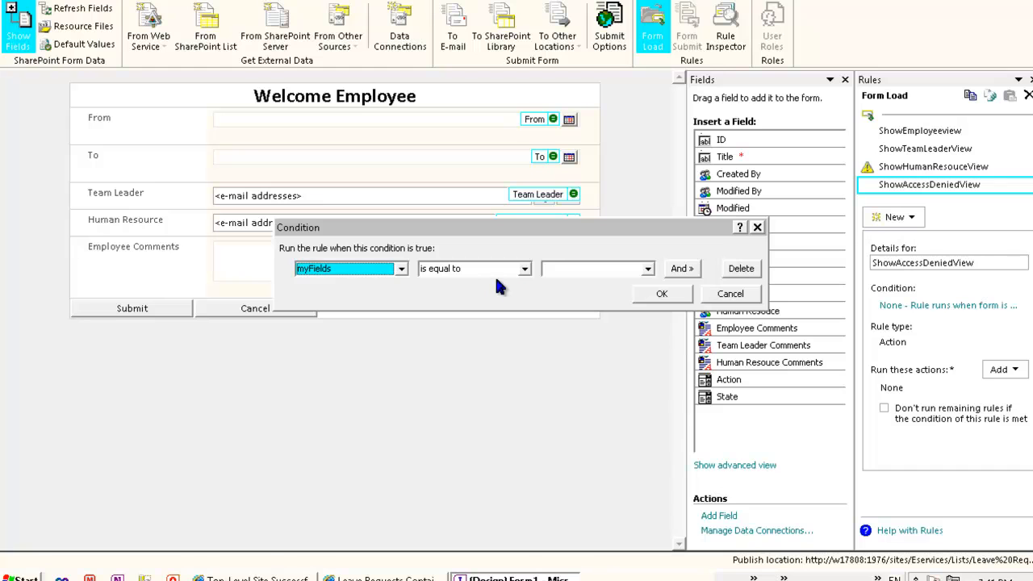
left_click_drag(405, 226, 376, 199)
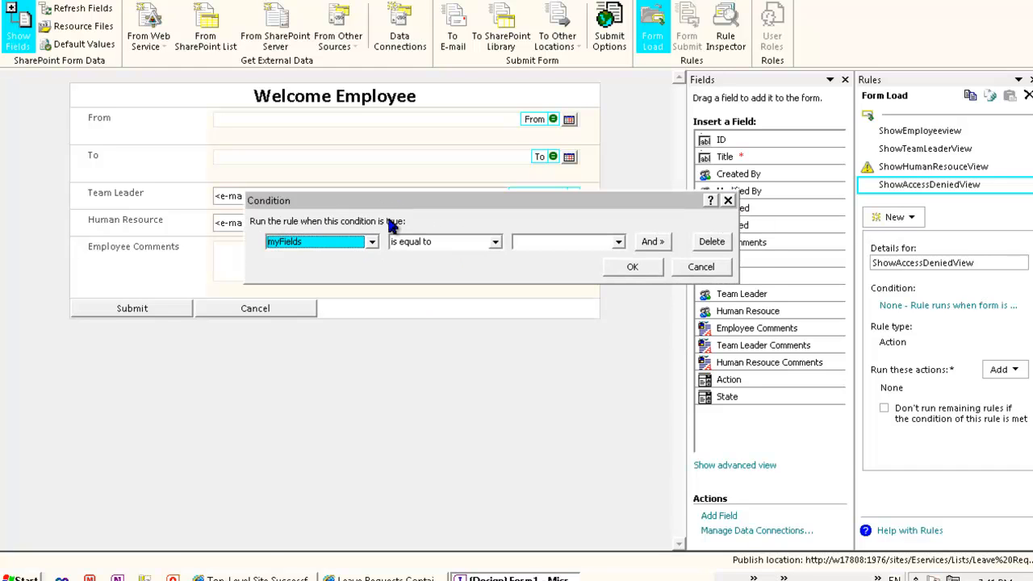
left_click(374, 242)
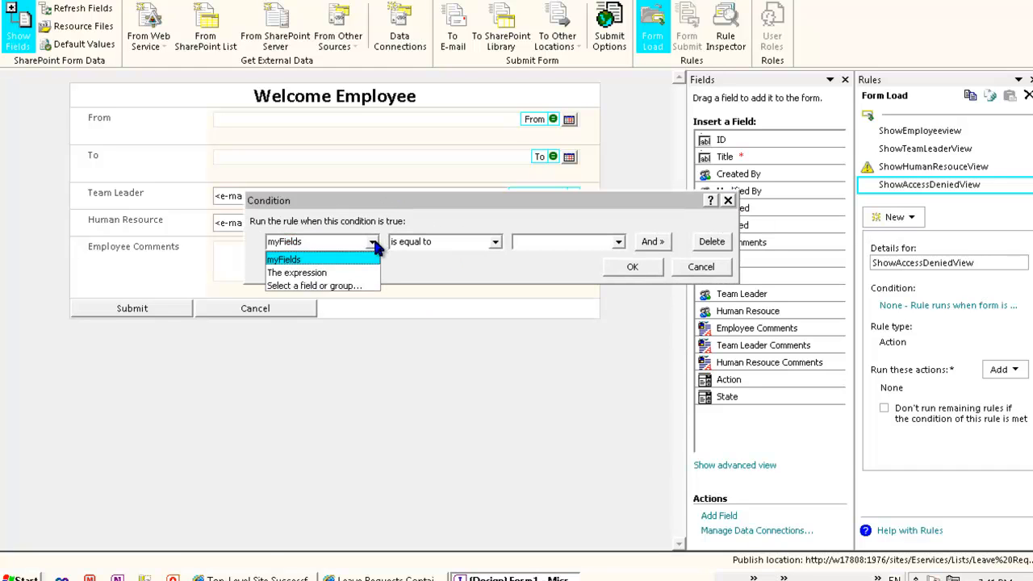
left_click(331, 286)
left_click_drag(633, 259, 634, 302)
double_click(464, 309)
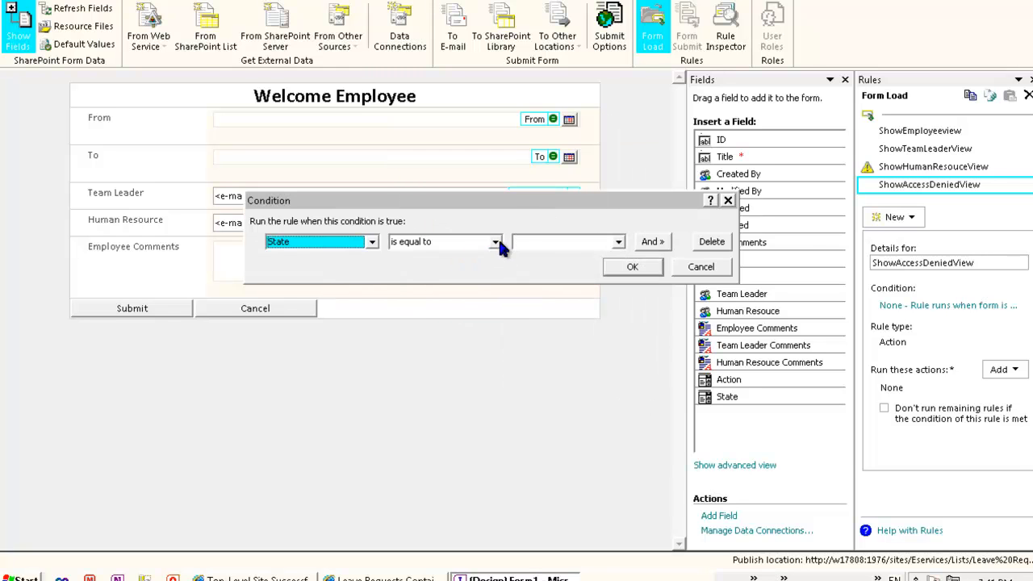
left_click(586, 241)
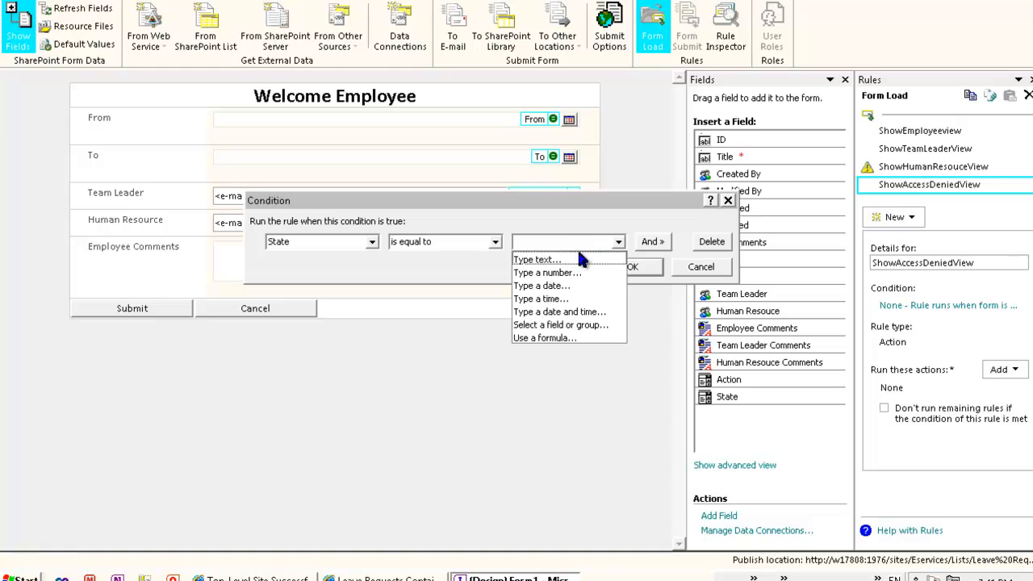
left_click(569, 258)
type("WT")
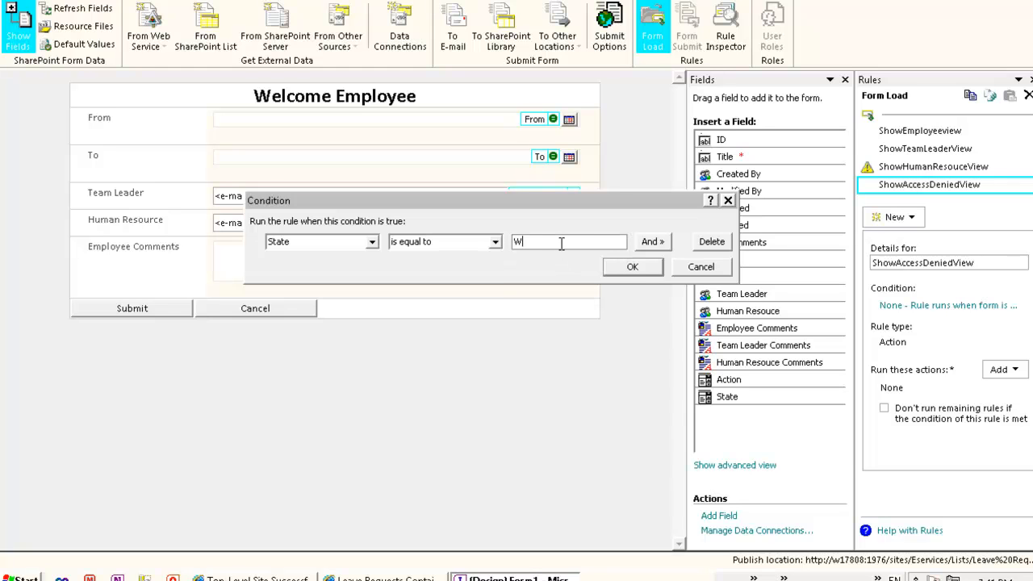
Step: Add a second condition joined with "and" that checks the AccountId field of the Team Leader person in dataFields
left_click(653, 245)
left_click(368, 264)
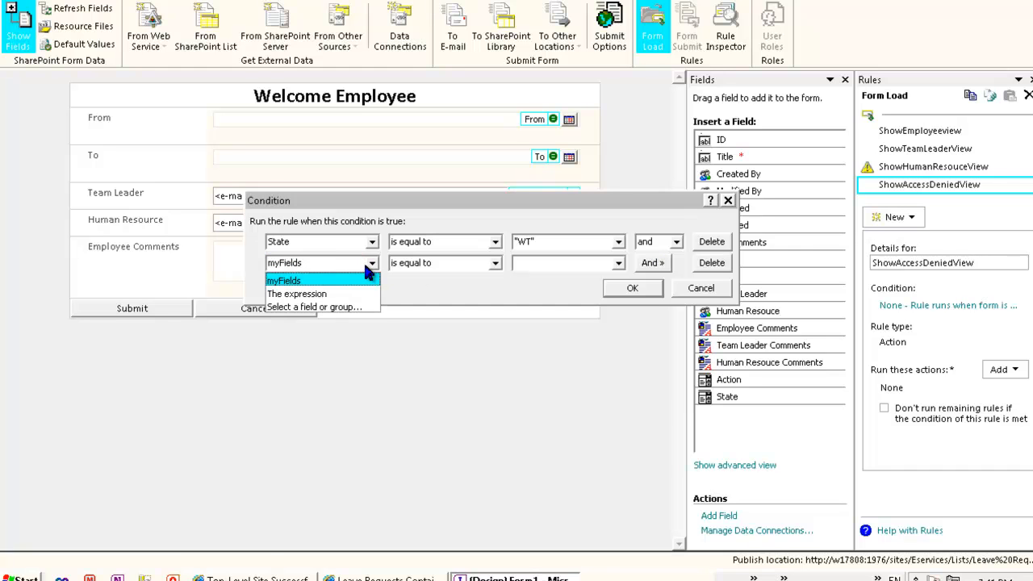
left_click(333, 308)
left_click(463, 347)
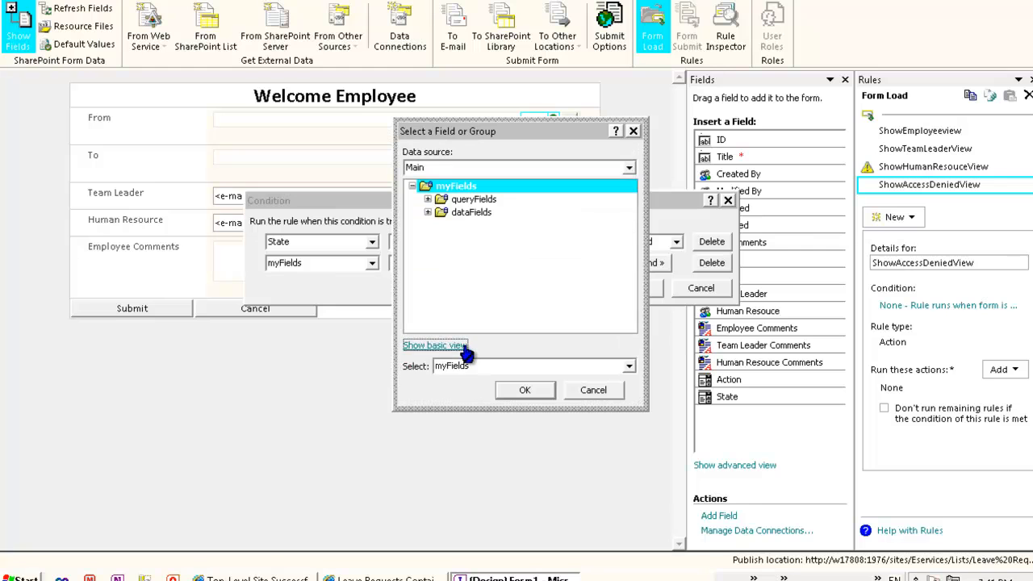
left_click(429, 199)
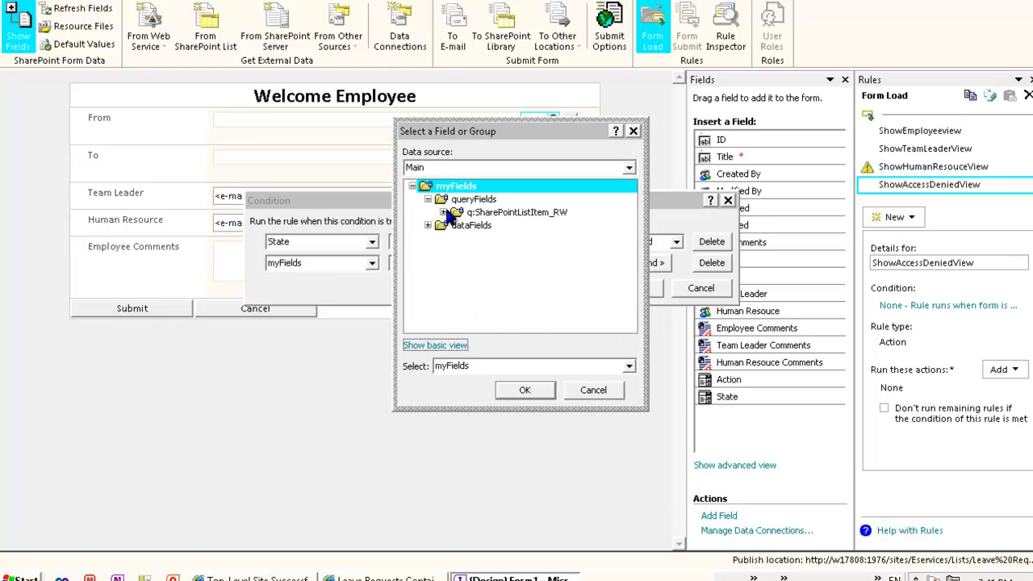
left_click(438, 211)
left_click(442, 185)
left_click(428, 199)
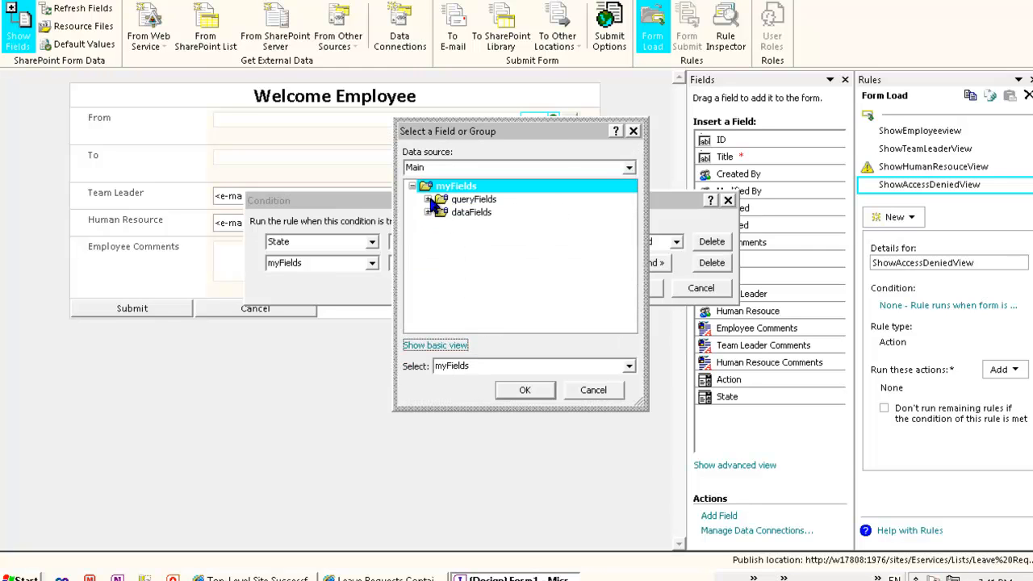
left_click(428, 212)
left_click(443, 225)
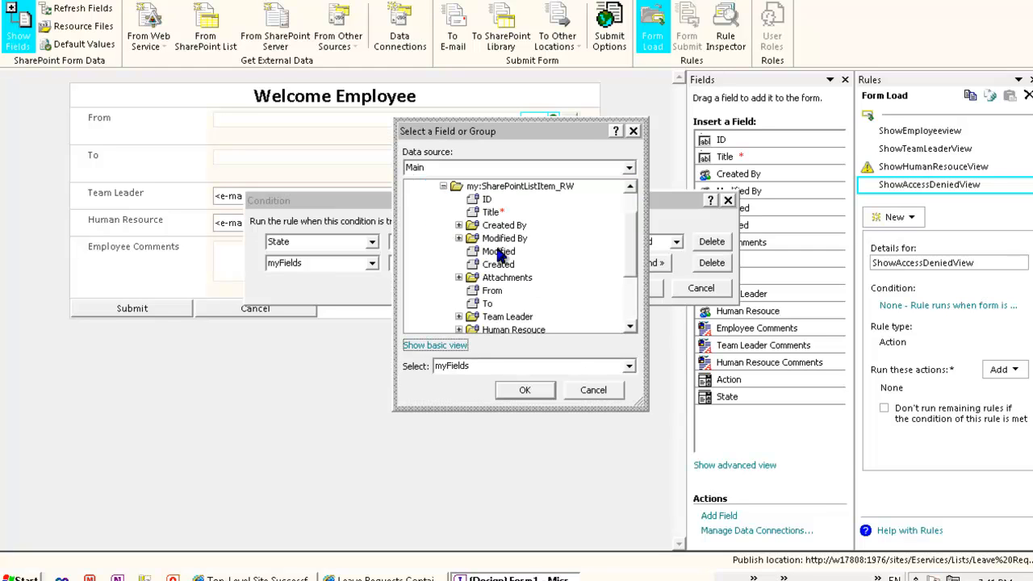
left_click(458, 317)
double_click(485, 316)
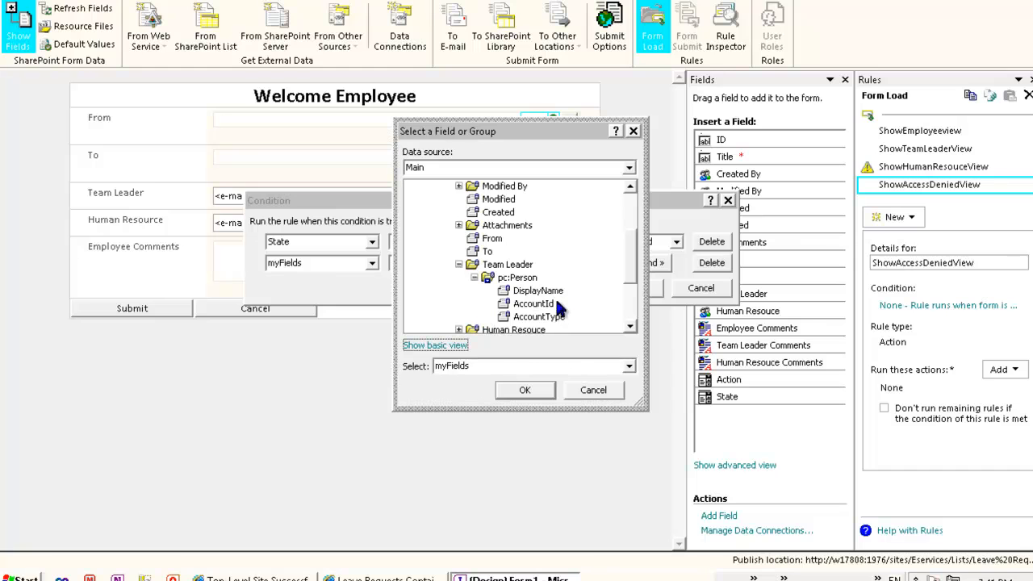
left_click(546, 304)
double_click(547, 304)
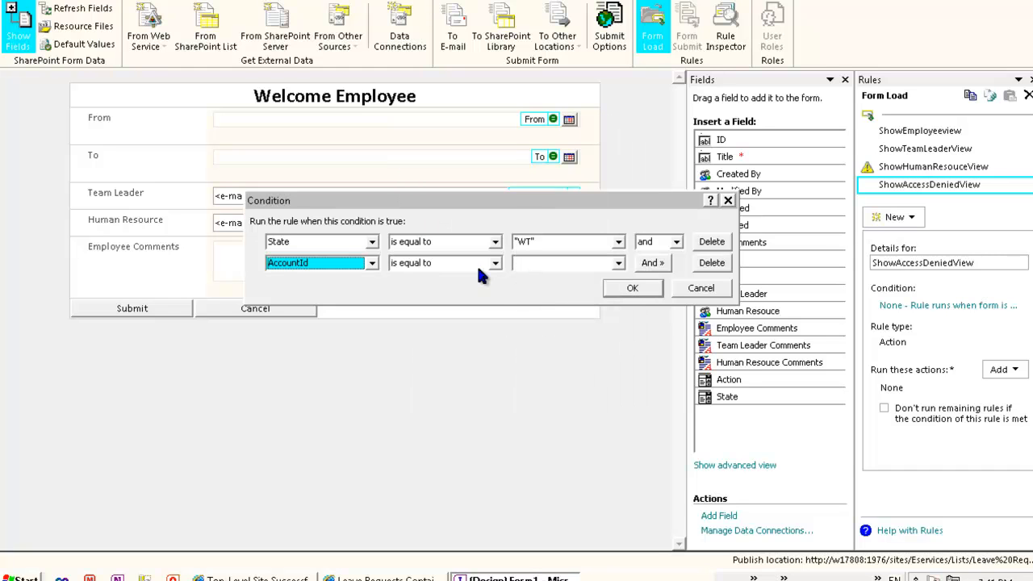
Step: Set the AccountId condition's operator to "is not equal to"
left_click(549, 263)
left_click(565, 280)
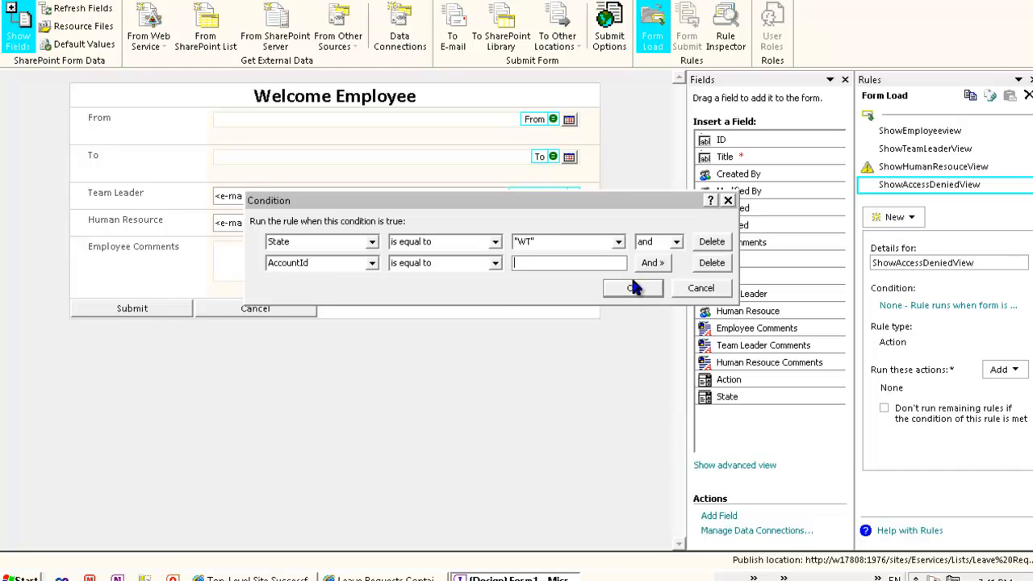
left_click(494, 264)
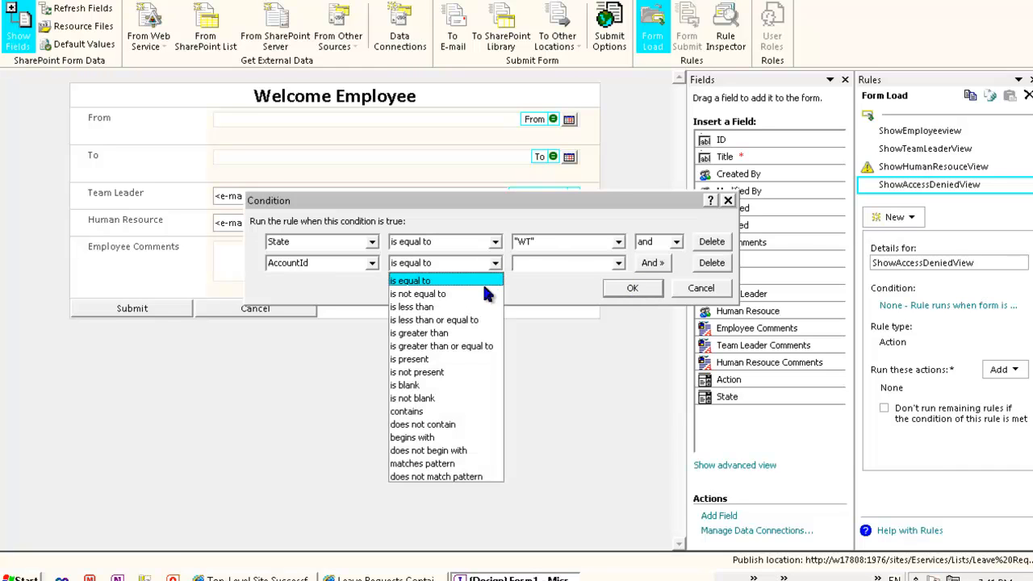
left_click(418, 293)
Step: Start a formula as the comparison value of the Team Leader AccountId condition
left_click(618, 263)
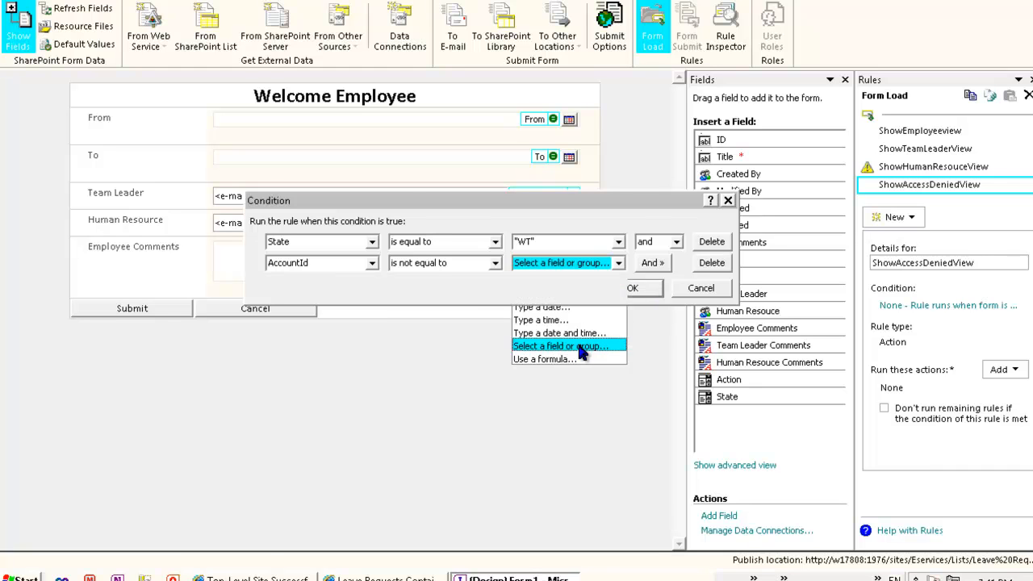
left_click(583, 346)
left_click(606, 386)
left_click(592, 268)
left_click(583, 358)
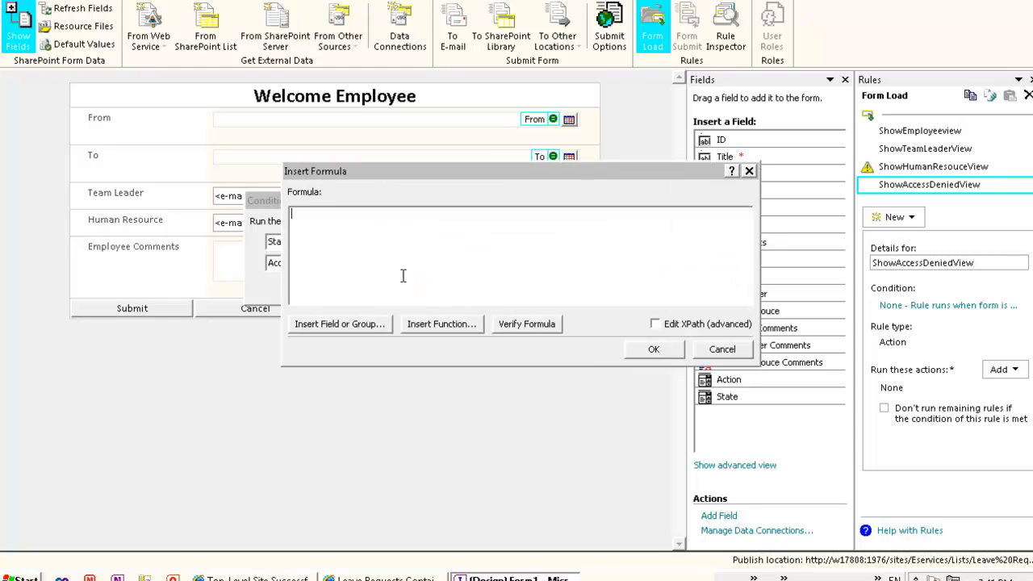
left_click(456, 325)
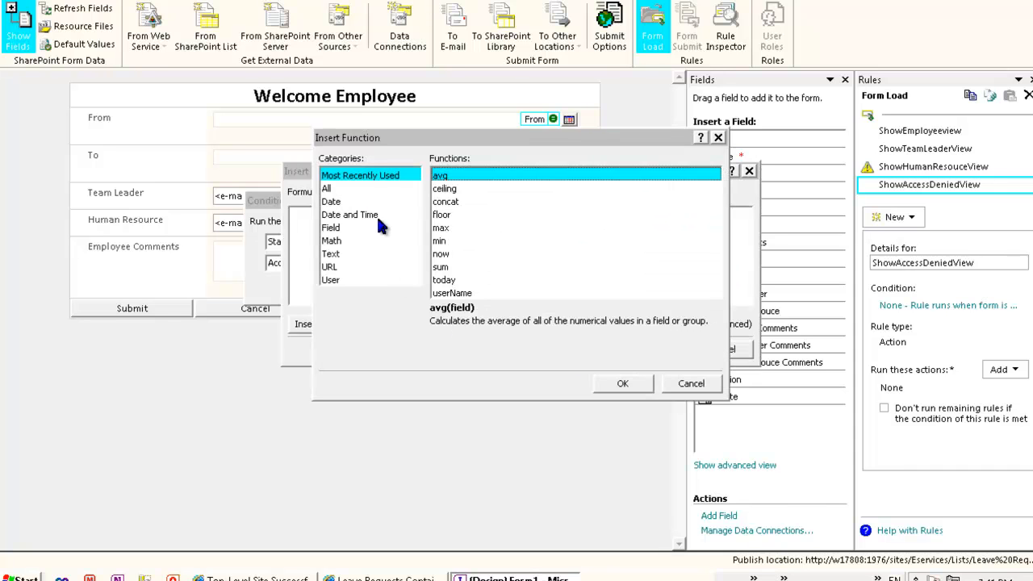
left_click(454, 200)
double_click(454, 214)
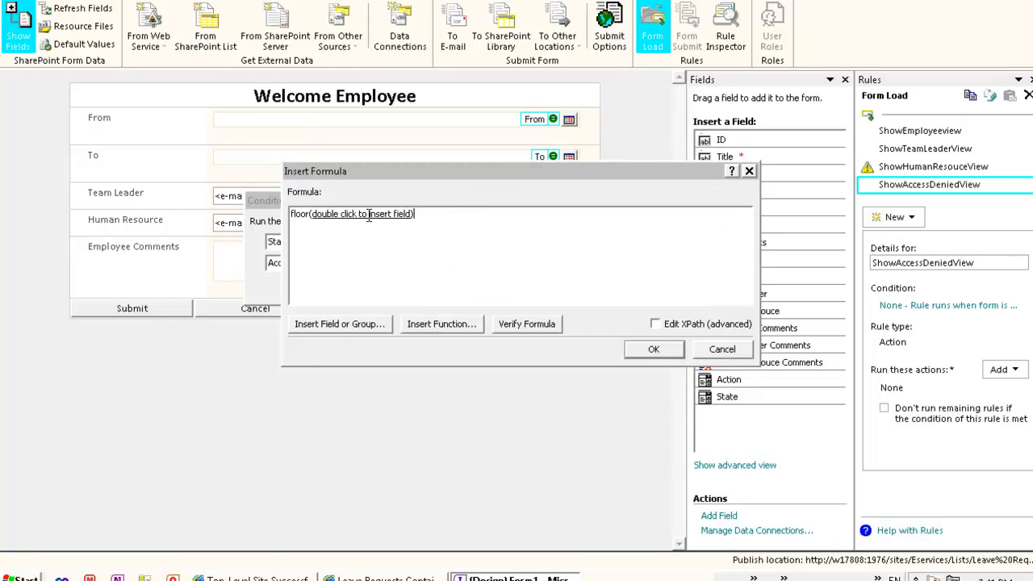
left_click_drag(426, 214, 312, 215)
key("BackSpace")
key("BackSpace")
key("BackSpace")
key("BackSpace")
key("BackSpace")
key("BackSpace")
key("BackSpace")
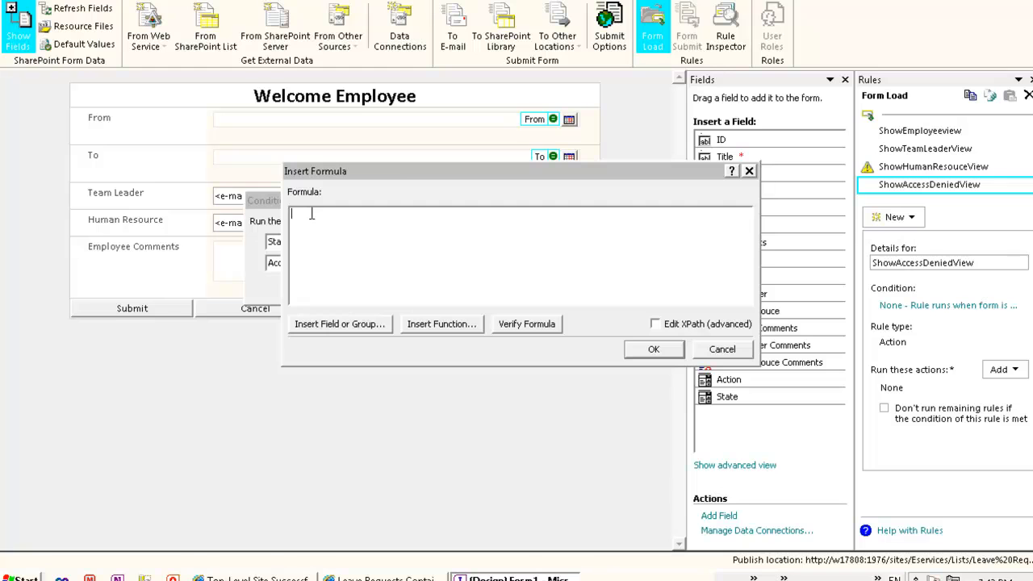
Step: Insert the concat function into the condition's formula
left_click(462, 326)
left_click(452, 208)
left_click(622, 383)
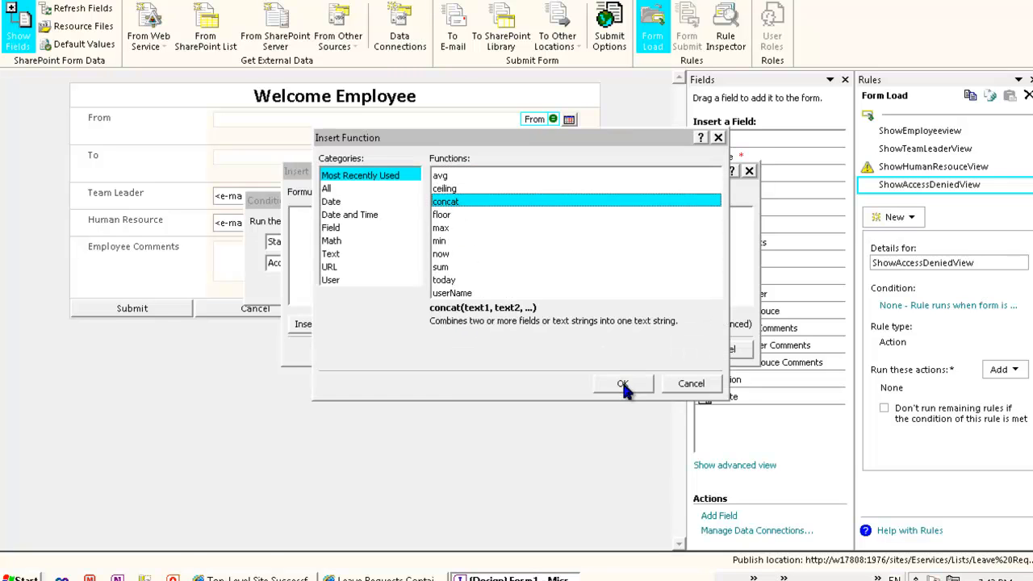
Step: Replace concat's first placeholder argument with the quoted account prefix text
left_click(391, 215)
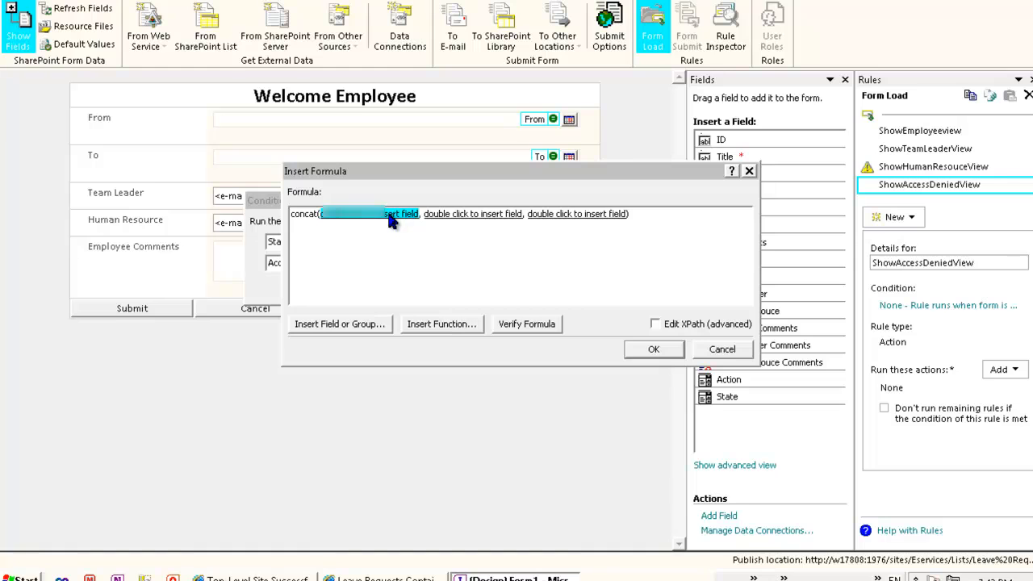
type("\" \"")
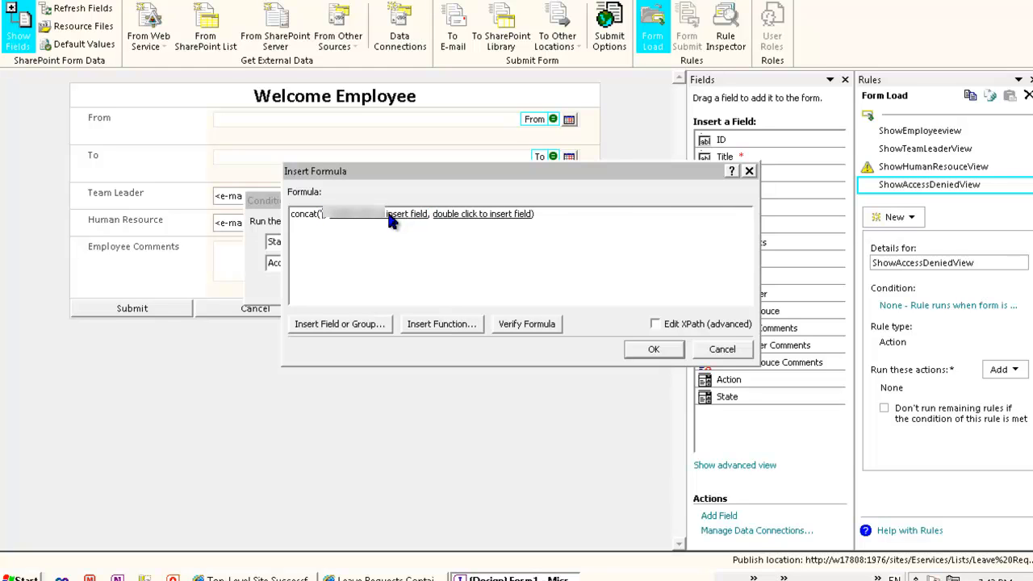
type("ABCD")
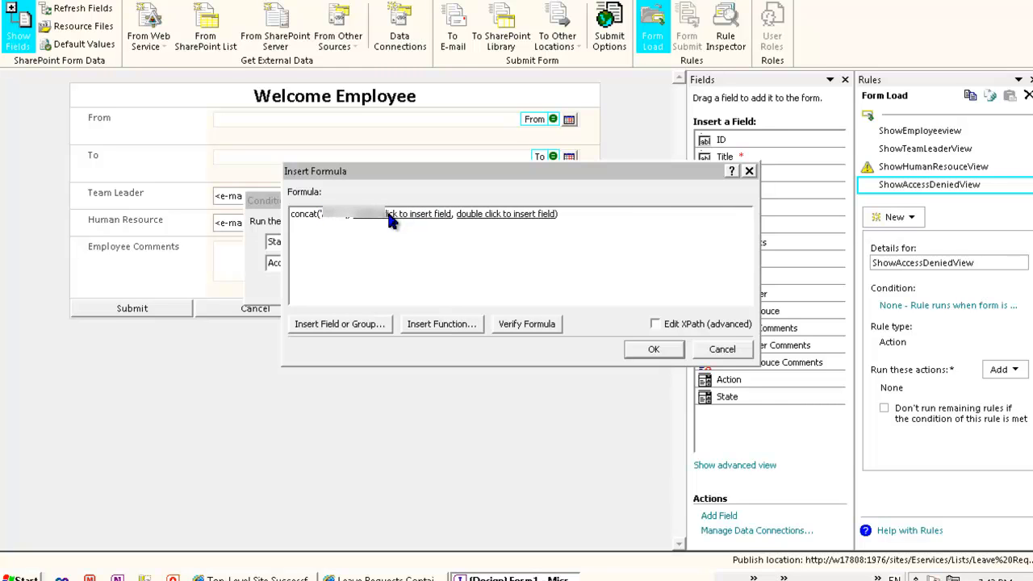
type("EFGHIJK")
key("BackSpace")
key("BackSpace")
key("BackSpace")
key("BackSpace")
key("BackSpace")
type("IJKLM")
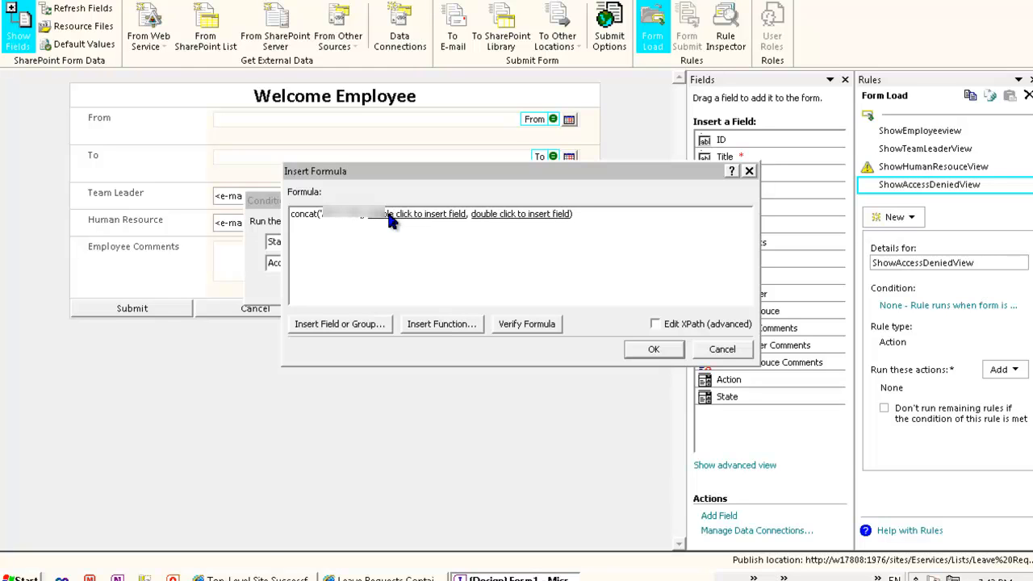
key("BackSpace")
key("BackSpace")
key("BackSpace")
key("BackSpace")
key("BackSpace")
type("NOain'")
key("BackSpace")
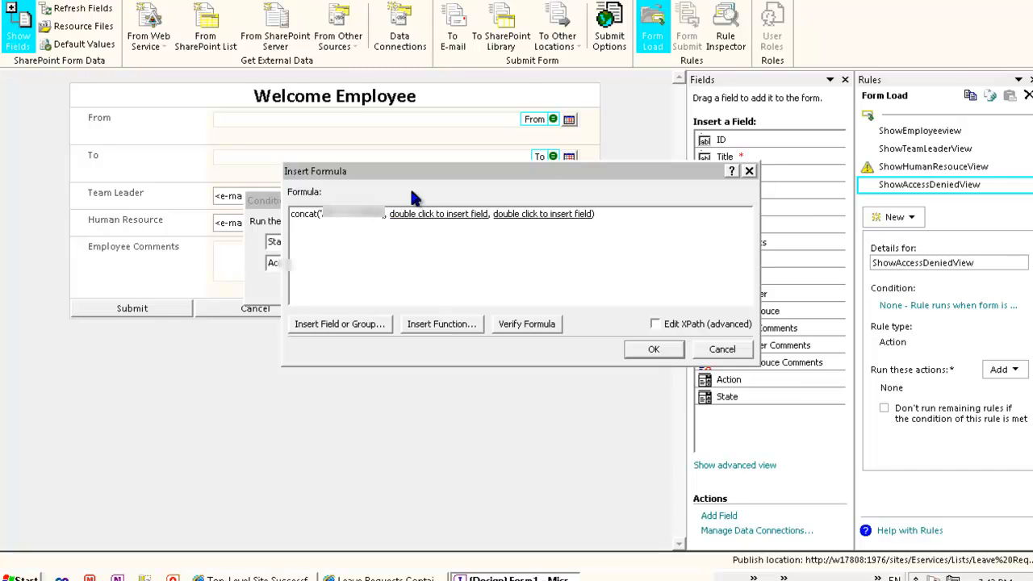
Step: Delete the two remaining placeholder arguments from the concat formula
left_click_drag(431, 173, 386, 224)
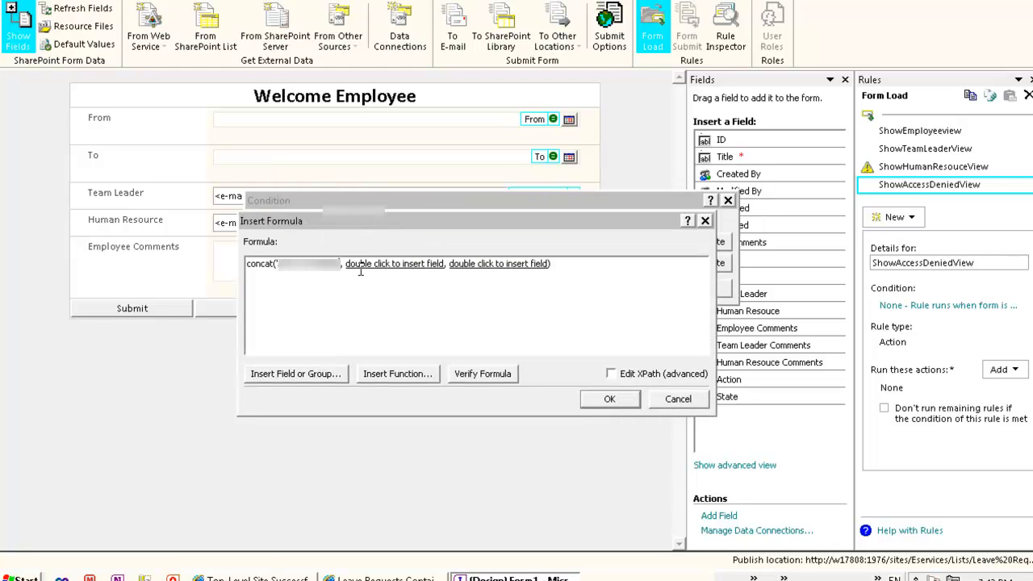
left_click(484, 263)
key("Delete")
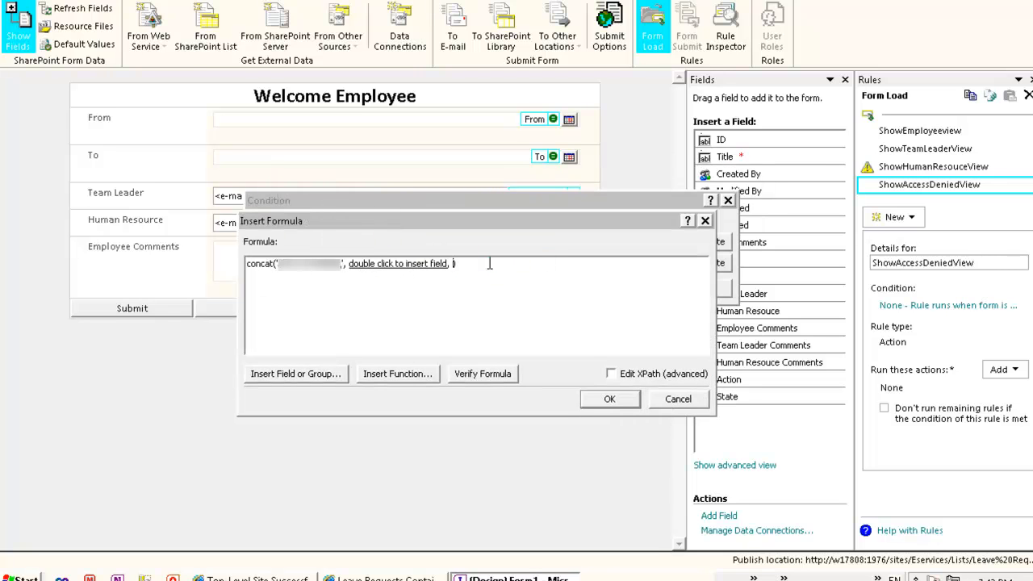
left_click(489, 263)
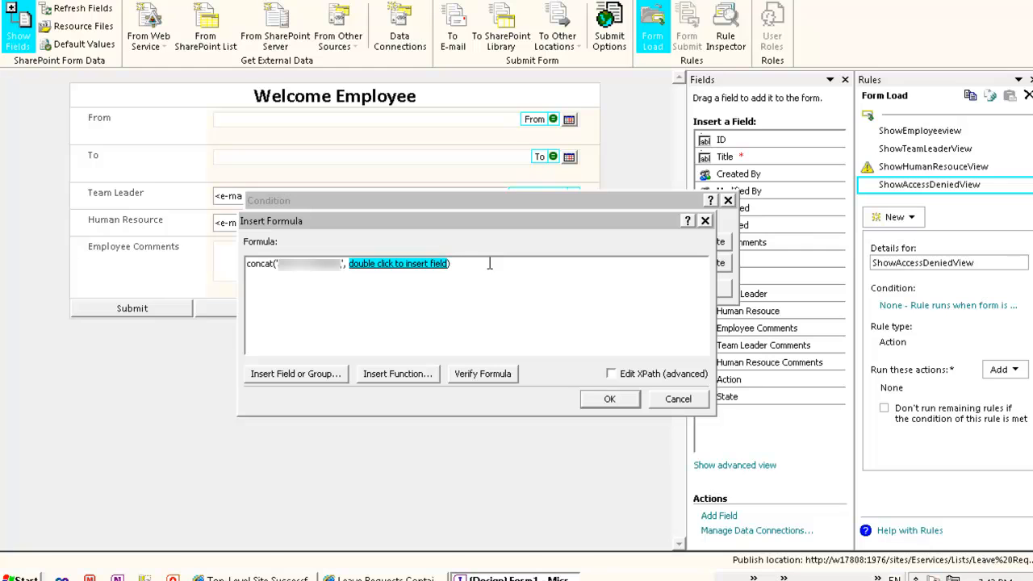
key("Delete")
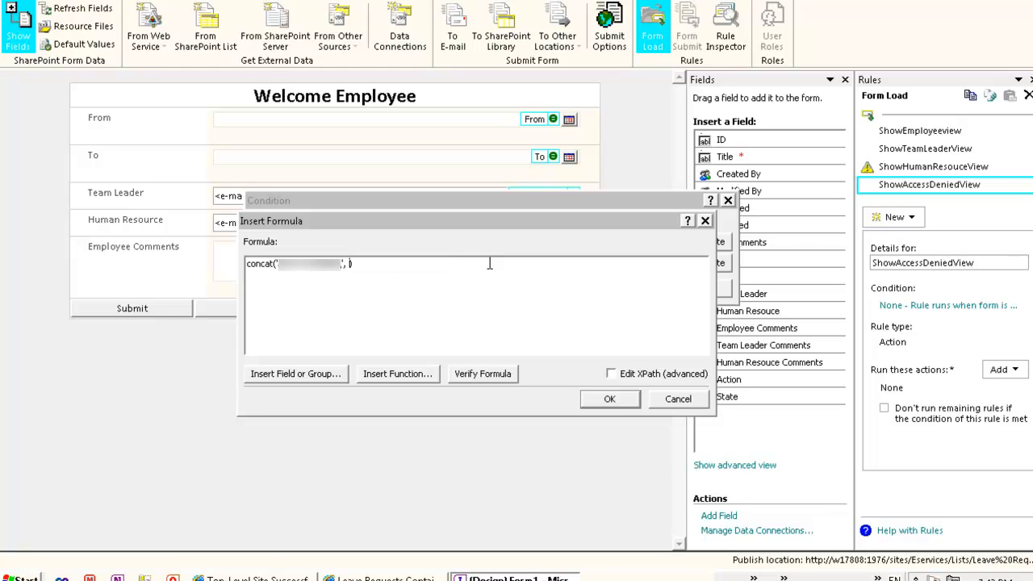
Step: Insert the userName function as concat's second argument, verify the formula and accept it
left_click(417, 376)
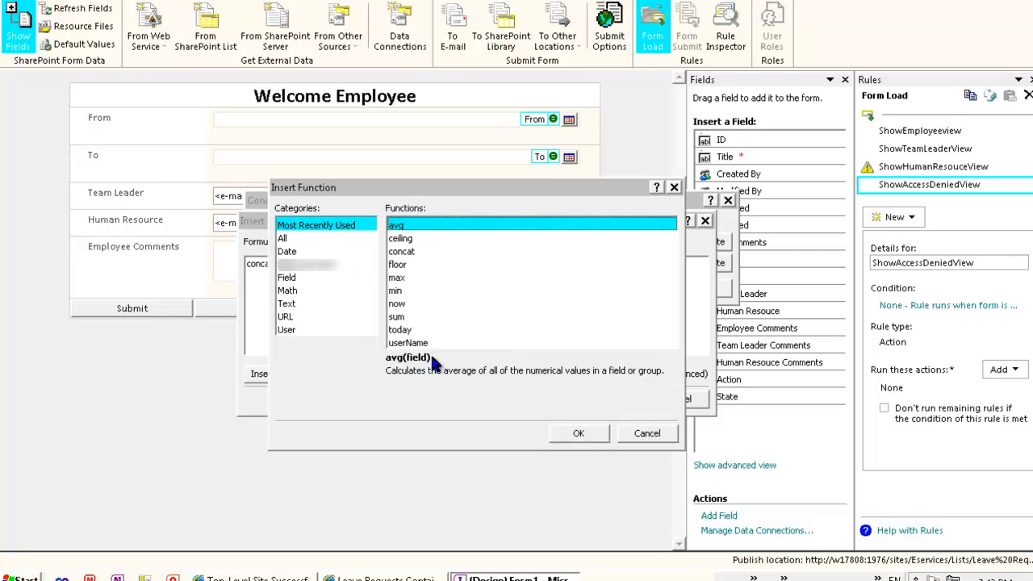
left_click(321, 330)
double_click(421, 226)
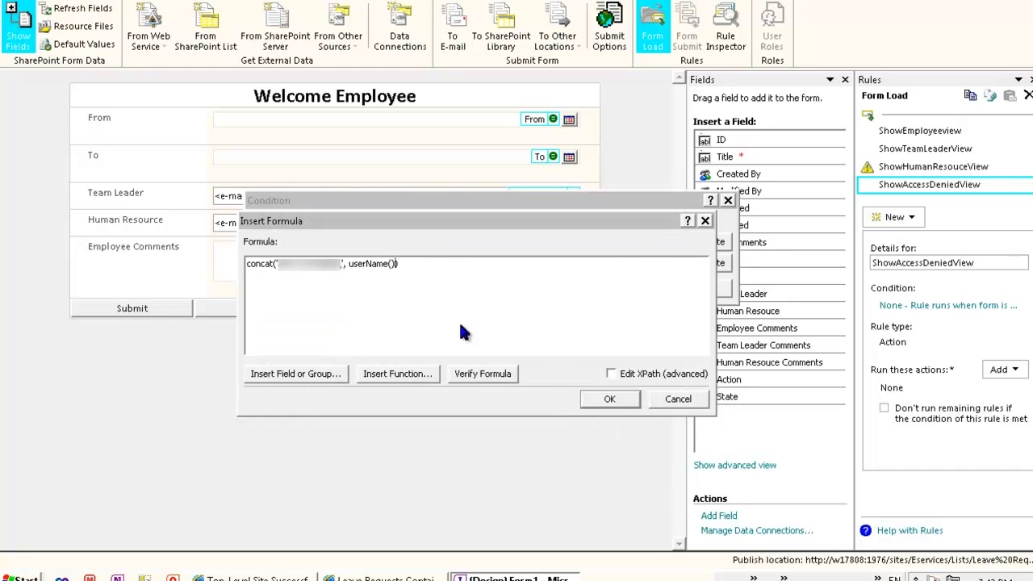
type(")")
left_click(506, 374)
left_click(530, 313)
left_click(610, 399)
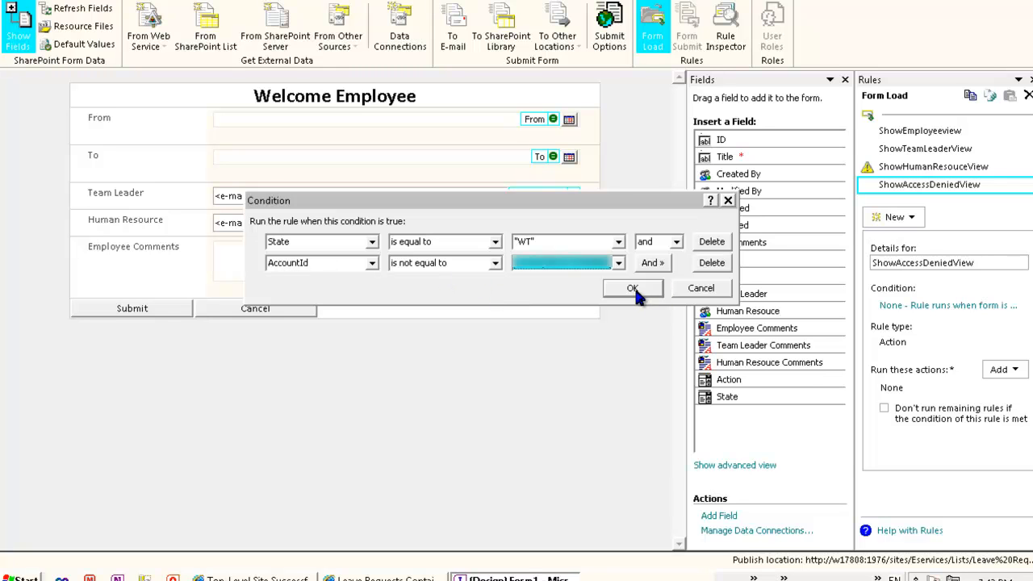
Step: Add a third condition joined with "or" that checks the State field
left_click(658, 263)
left_click(668, 258)
left_click(657, 294)
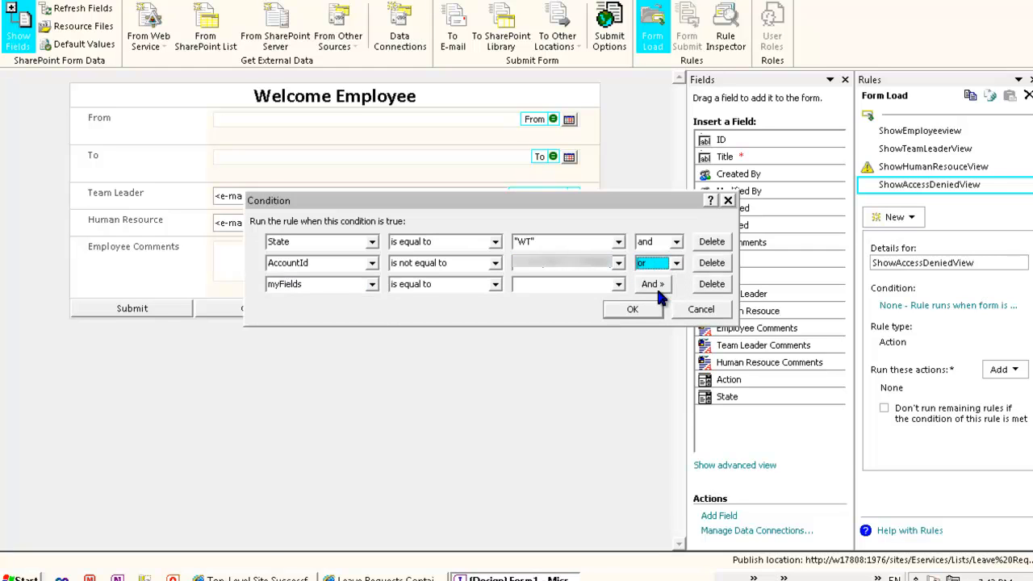
left_click(367, 282)
left_click(321, 314)
left_click(339, 284)
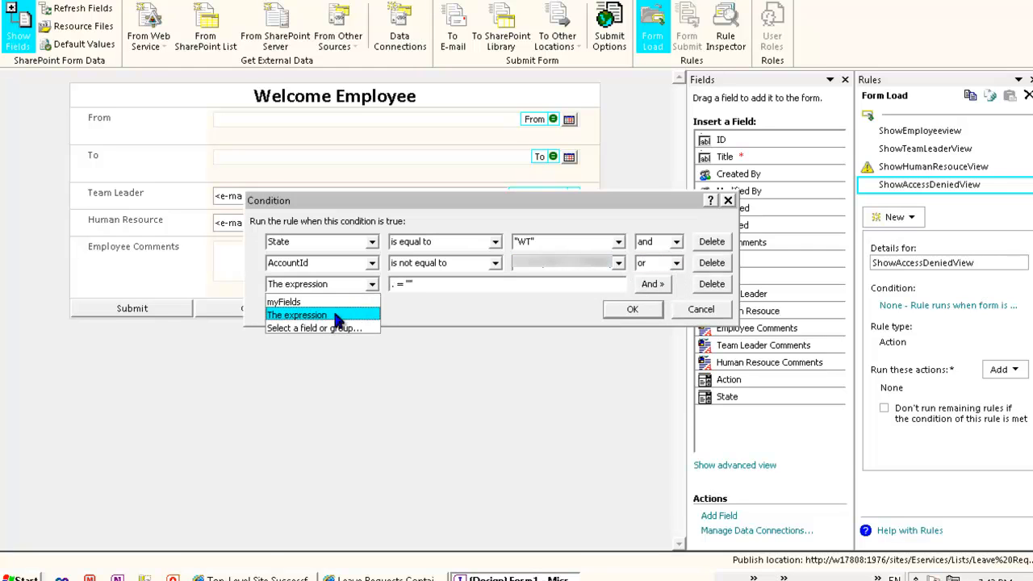
left_click(327, 328)
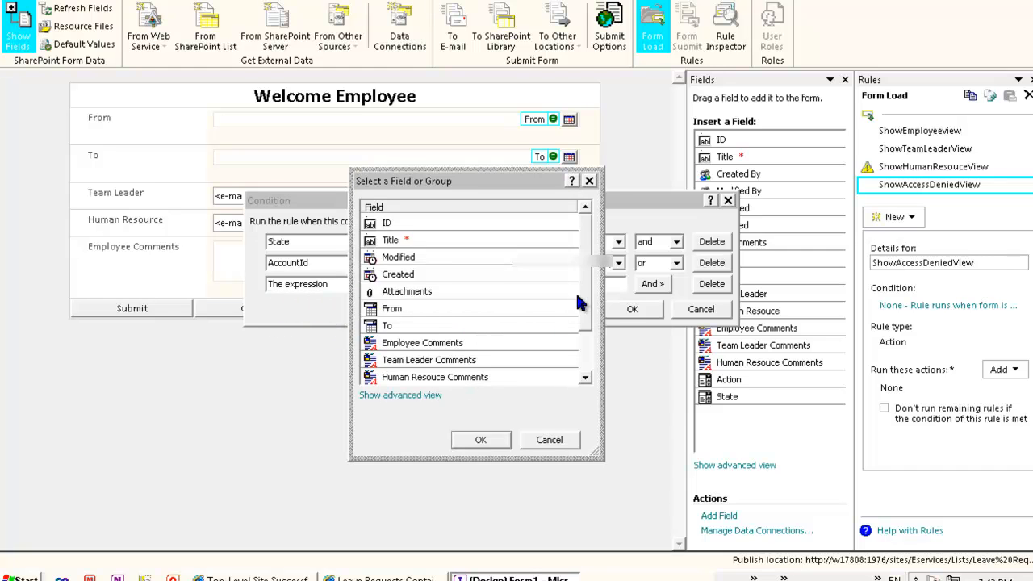
left_click_drag(586, 307, 579, 374)
double_click(404, 355)
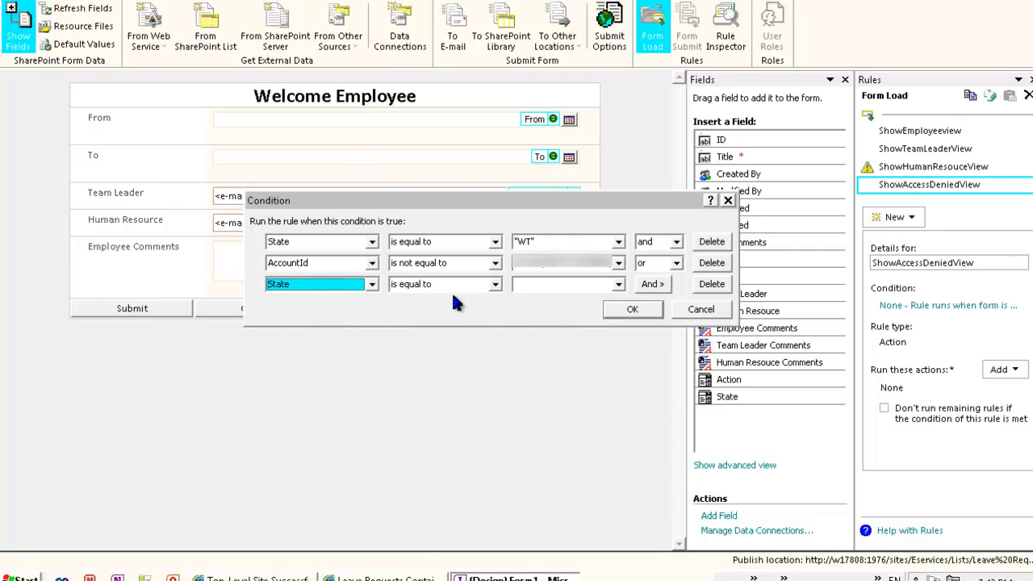
Step: Set the third condition's comparison value to the text WH
left_click(557, 282)
left_click(571, 298)
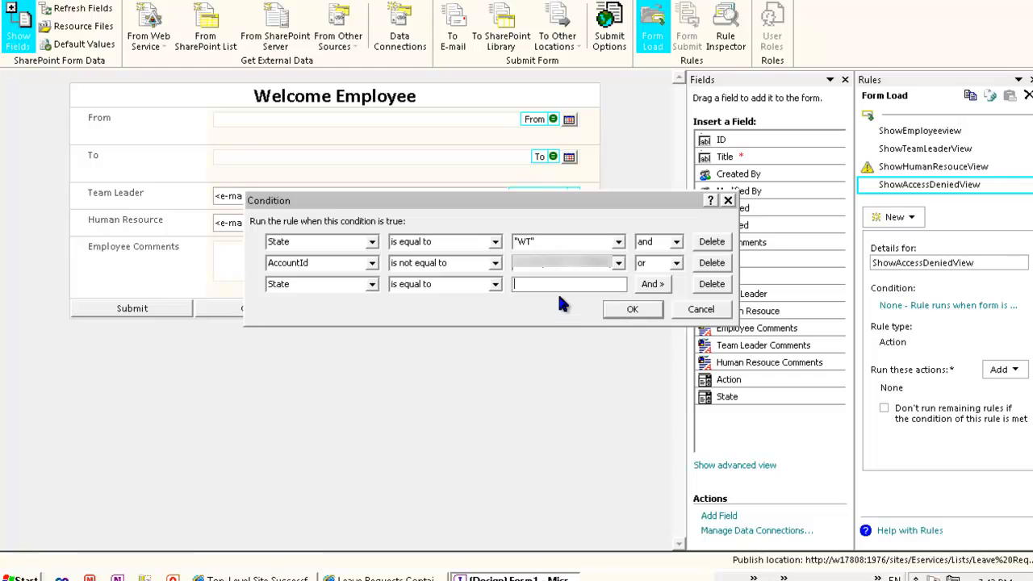
type("WH")
Step: Add a fourth condition joined with "and" and show the advanced view for selecting its field
left_click(645, 283)
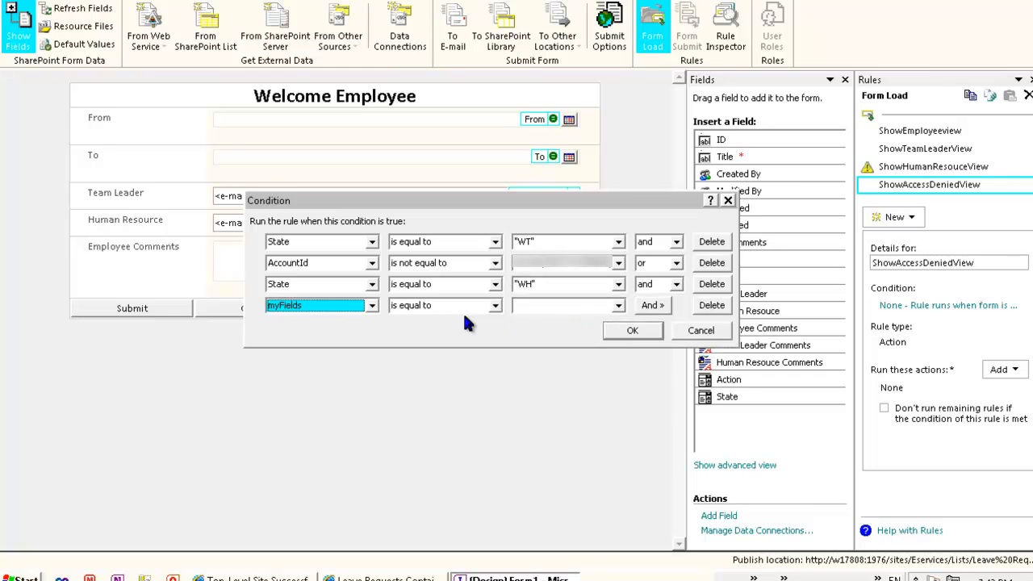
left_click(365, 307)
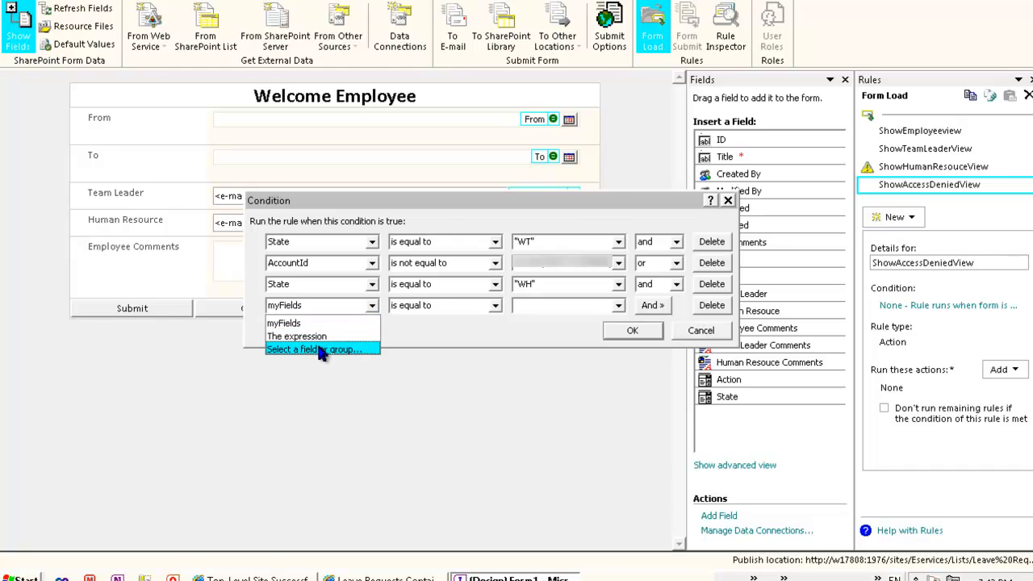
left_click(314, 347)
left_click_drag(586, 299, 587, 333)
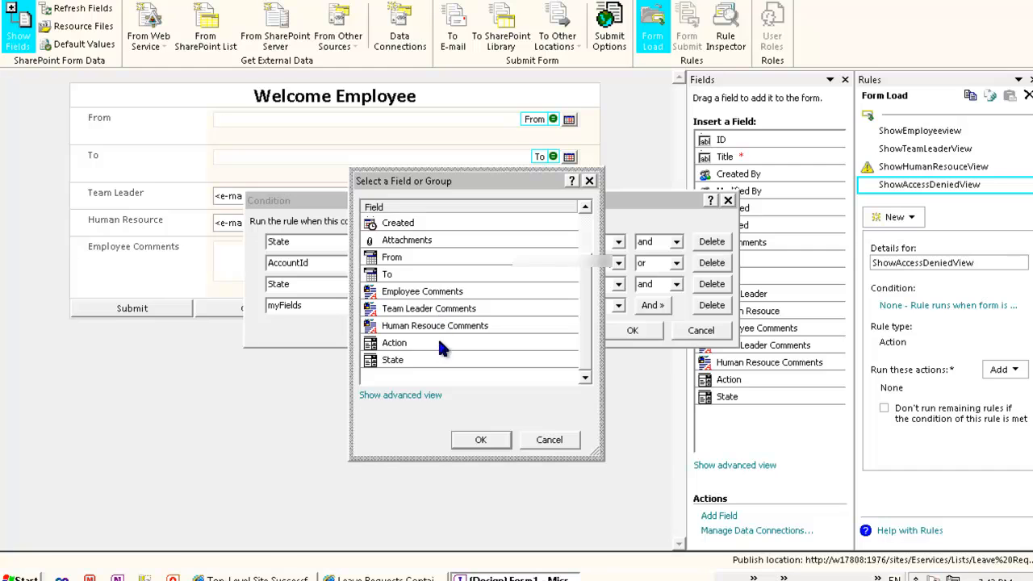
left_click(410, 393)
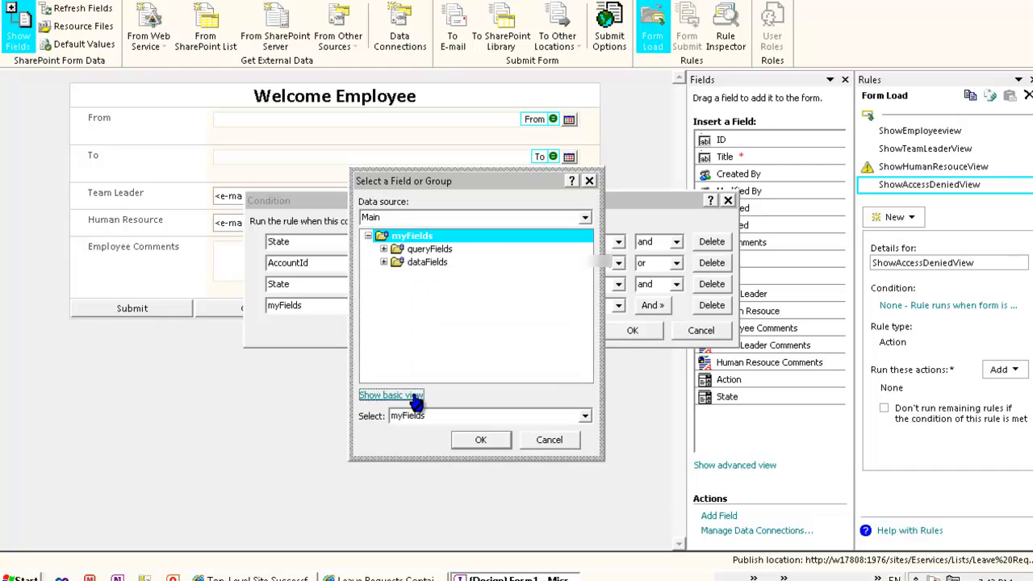
Step: Choose the AccountId field of the Human Resouce person in dataFields for the fourth condition
left_click(384, 249)
left_click(397, 263)
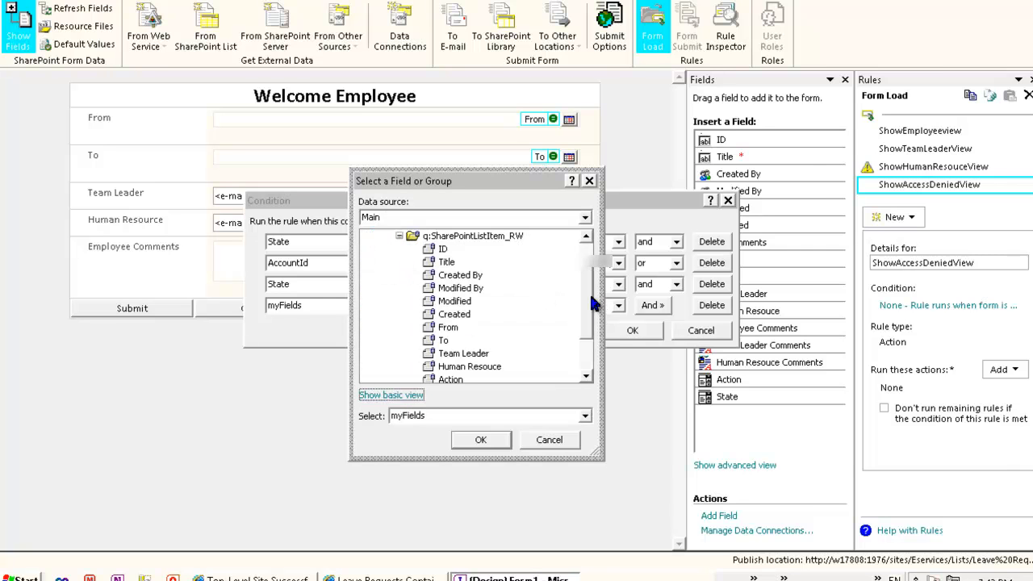
scroll(588, 314, "down", 2)
scroll(586, 306, "down", 2)
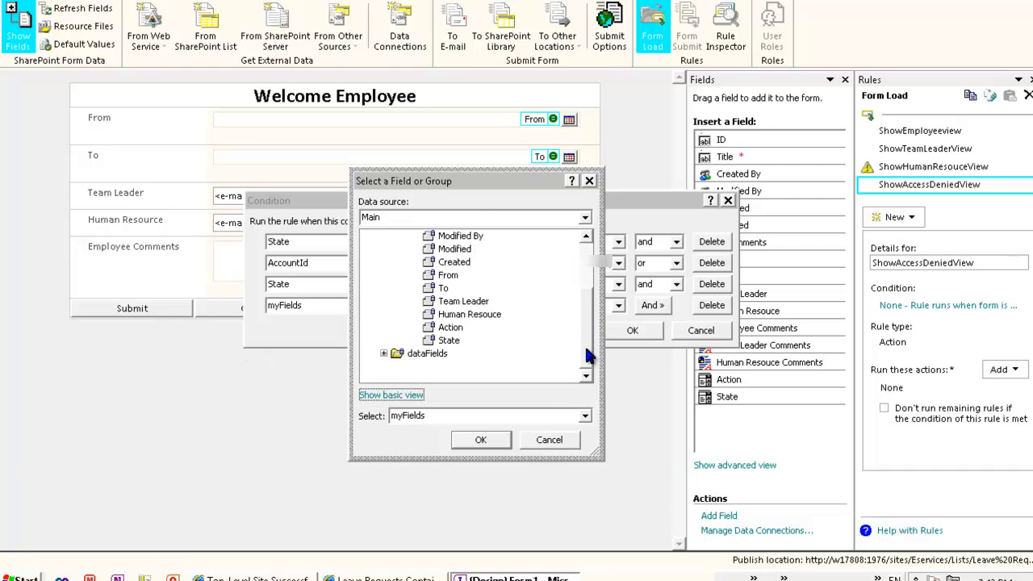
scroll(588, 347, "up", 3)
scroll(588, 347, "down", 2)
left_click(385, 354)
left_click(398, 366)
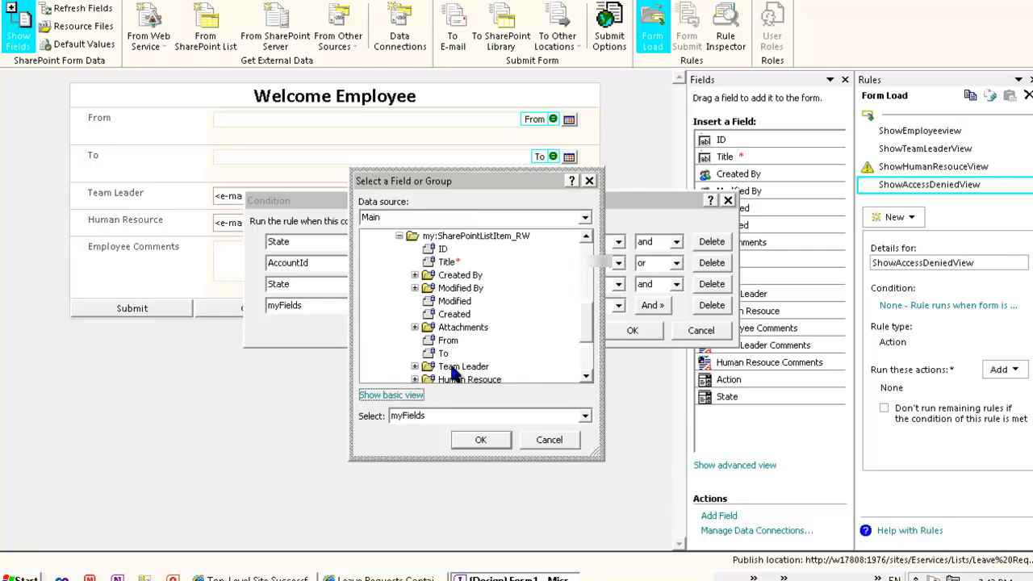
left_click(472, 379)
scroll(471, 375, "down", 2)
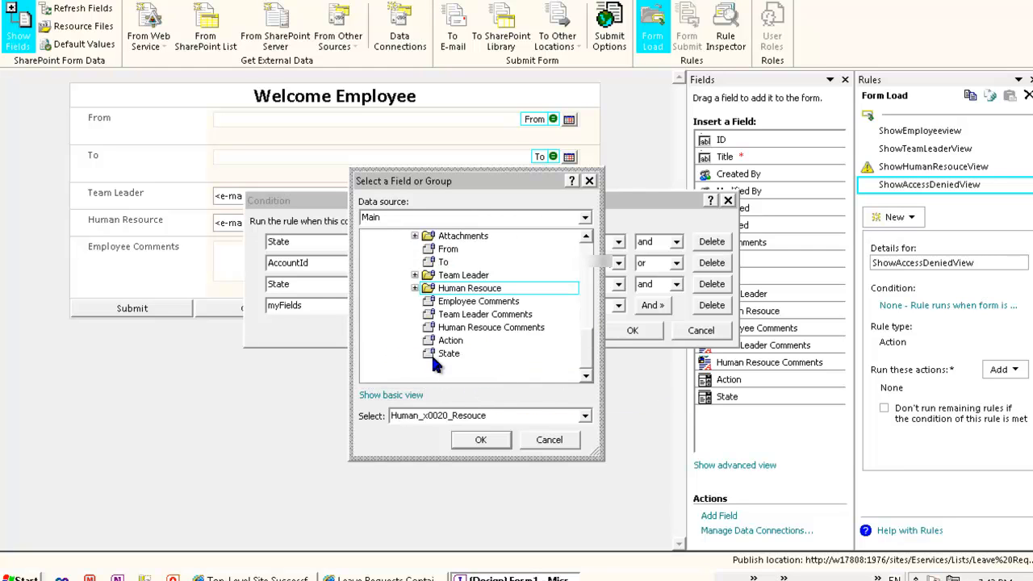
left_click(414, 288)
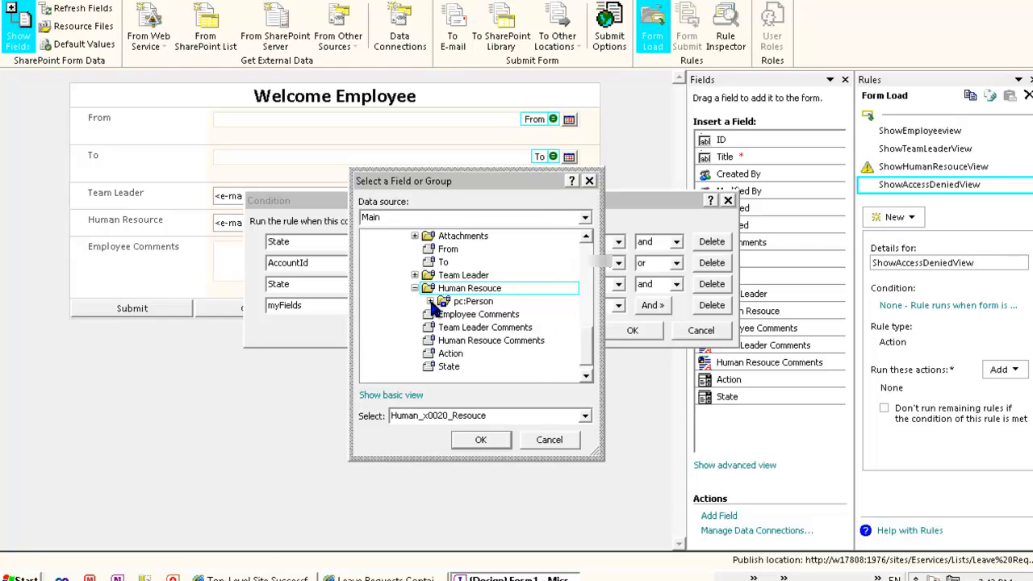
left_click(430, 301)
double_click(491, 329)
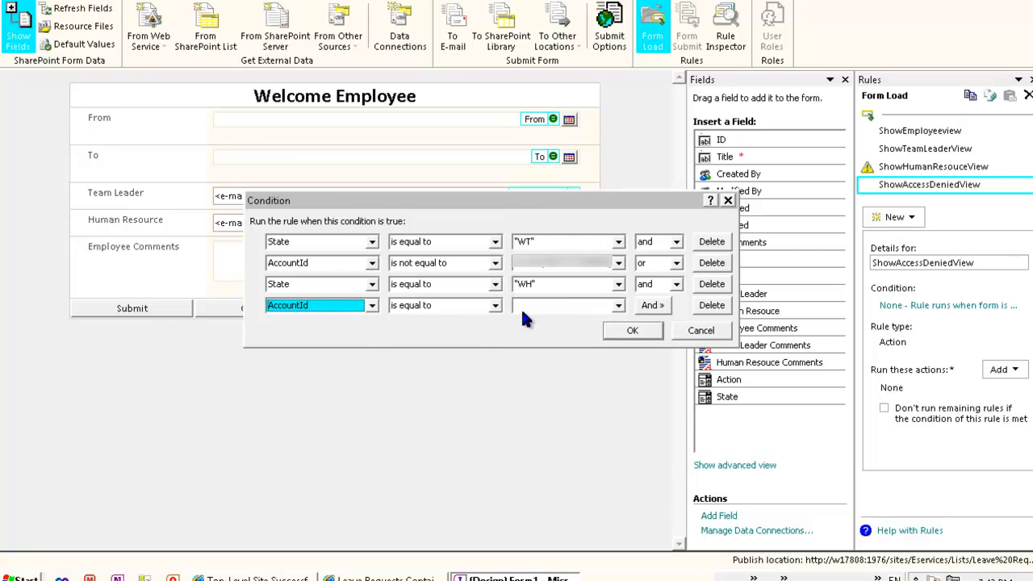
Step: Set the fourth condition's operator to "is not equal to" and start its comparison value as a formula with the concat function
left_click(472, 307)
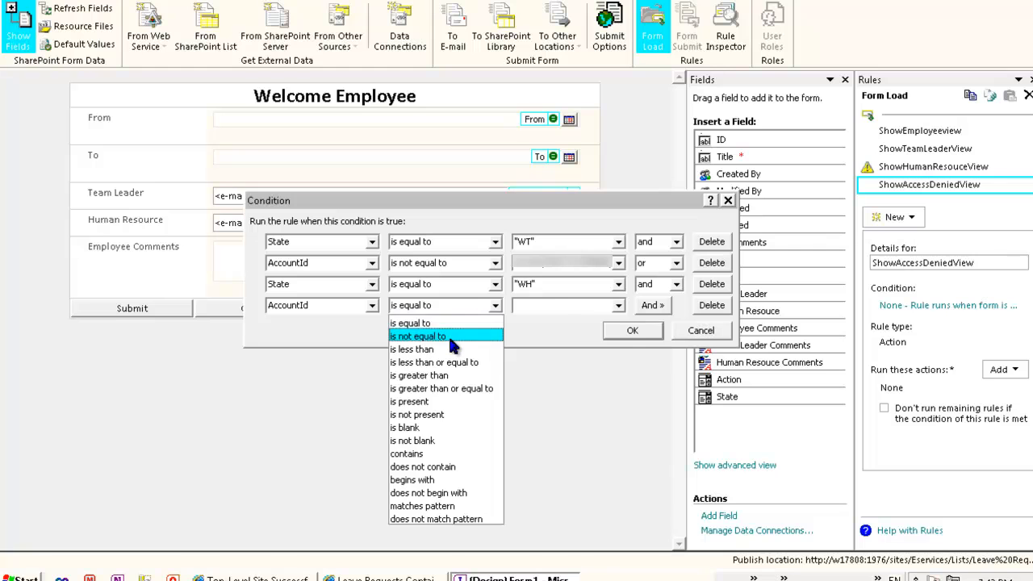
left_click(451, 335)
left_click(571, 304)
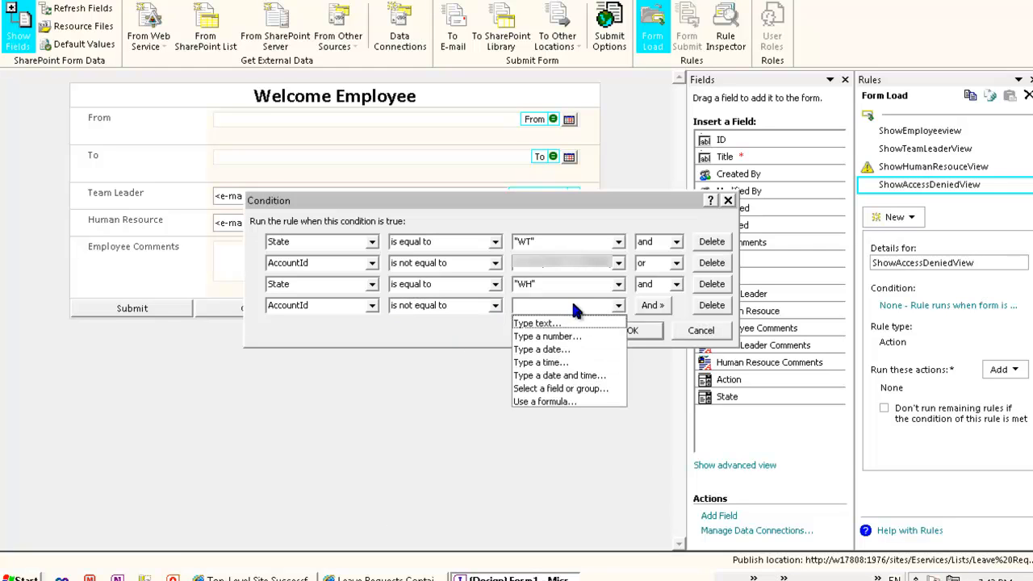
left_click(557, 402)
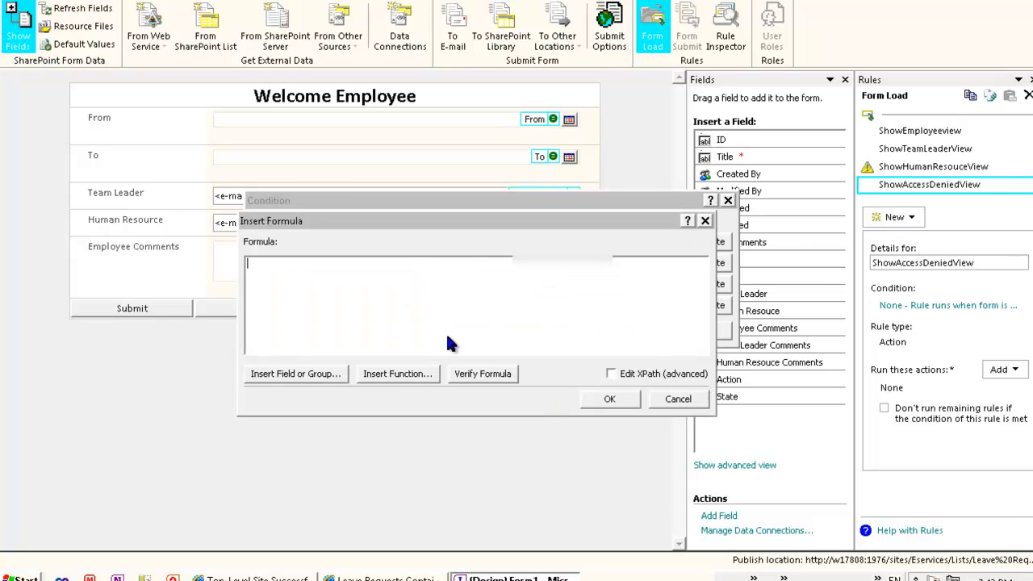
left_click(412, 373)
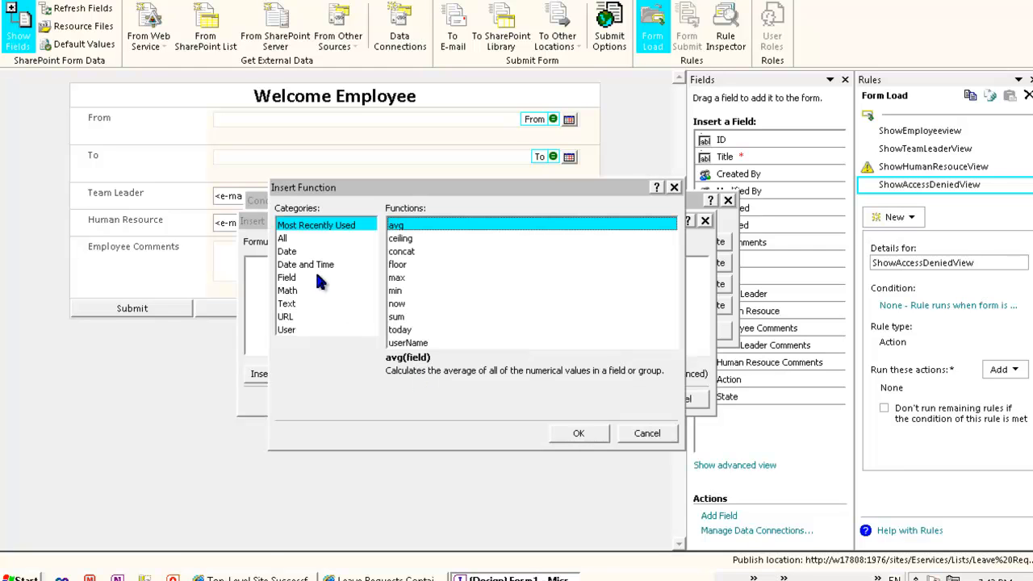
left_click(407, 252)
left_click(576, 432)
Step: Replace concat's placeholder arguments with the quoted domain name ending in a backslash, leaving the second argument empty
left_click(426, 264)
key("Delete")
key("BackSpace")
key("BackSpace")
key("BackSpace")
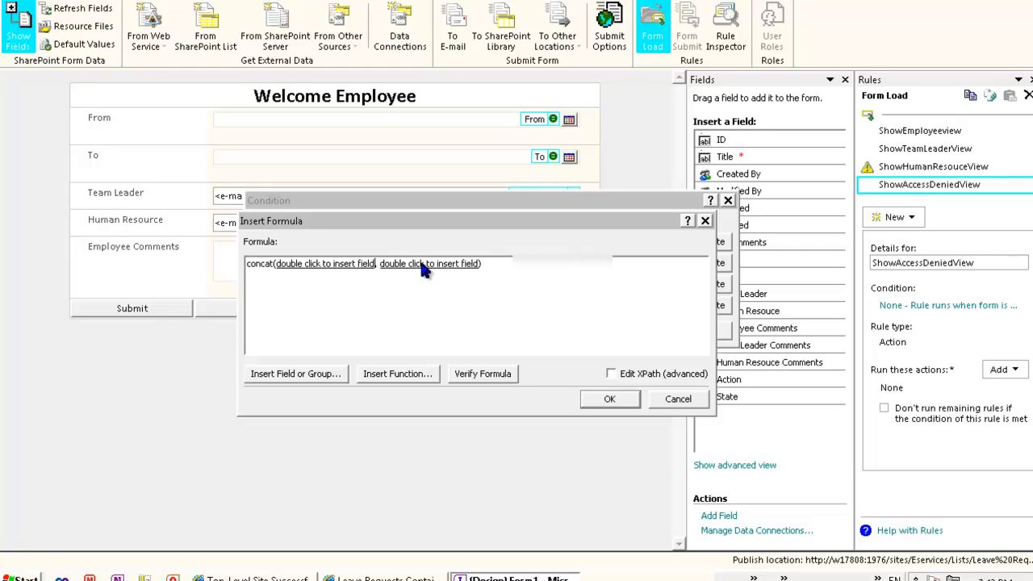
type("\"\"")
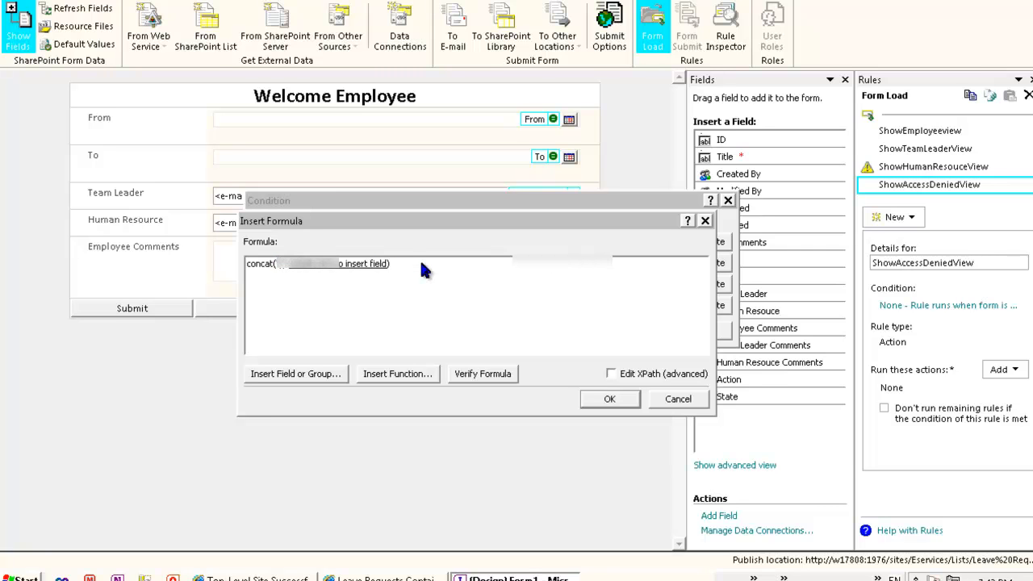
type("domai")
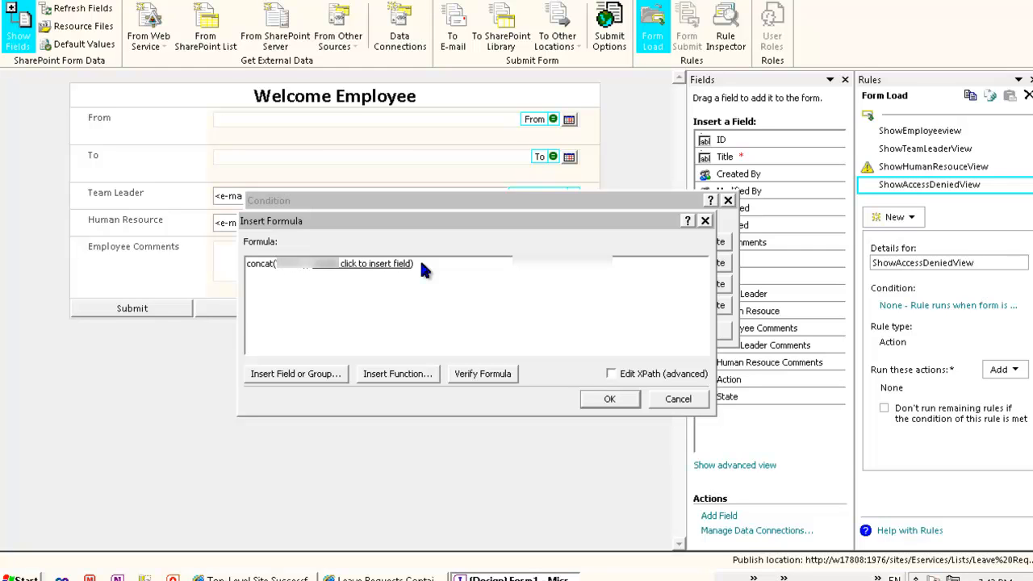
type("nname\\\",")
left_click(422, 264)
key("BackSpace")
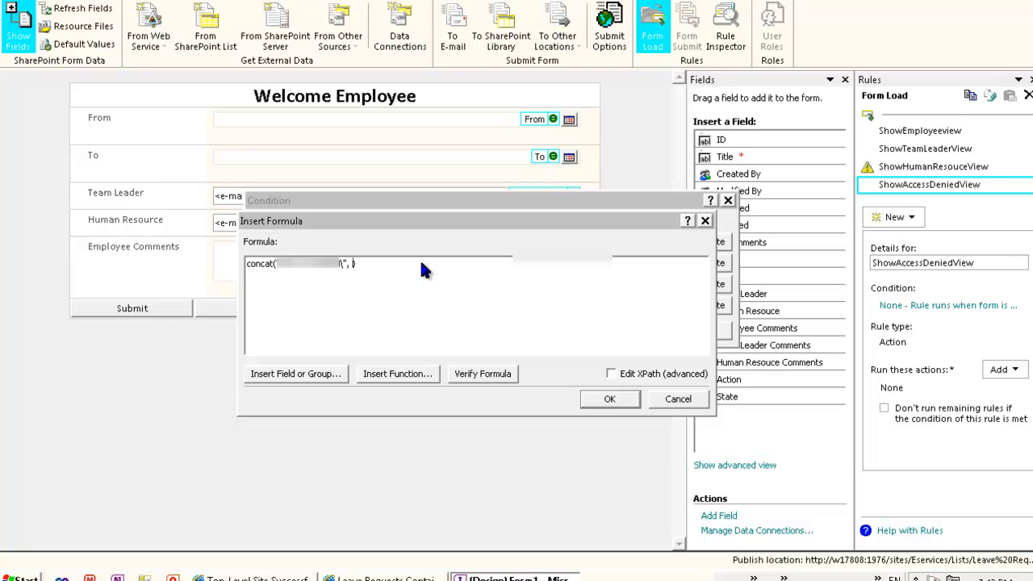
Step: Insert the userName function as concat's second argument, verify the formula, and accept the rule's four conditions
left_click(399, 374)
left_click(305, 329)
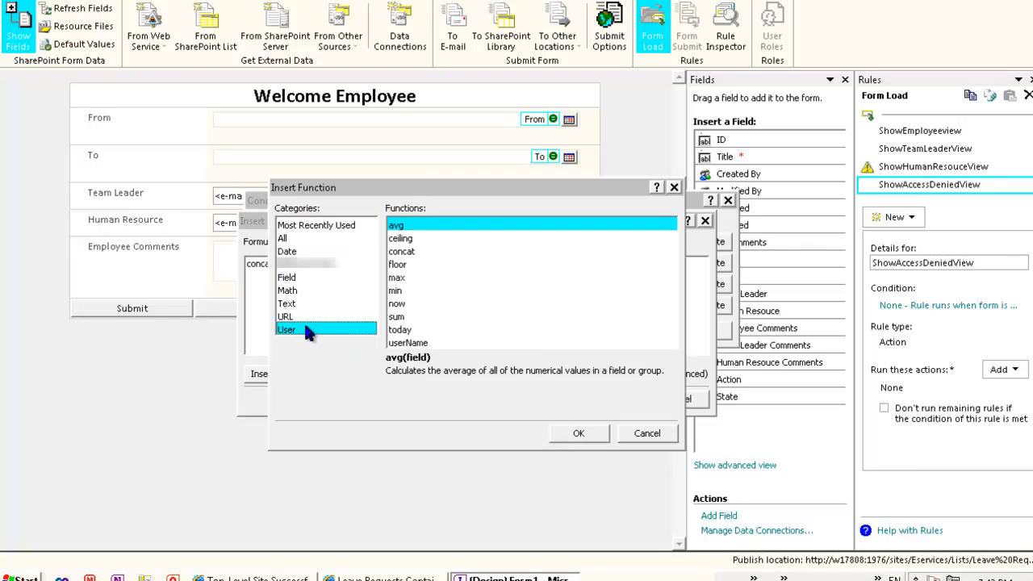
double_click(422, 226)
type(")")
left_click(483, 374)
left_click(528, 316)
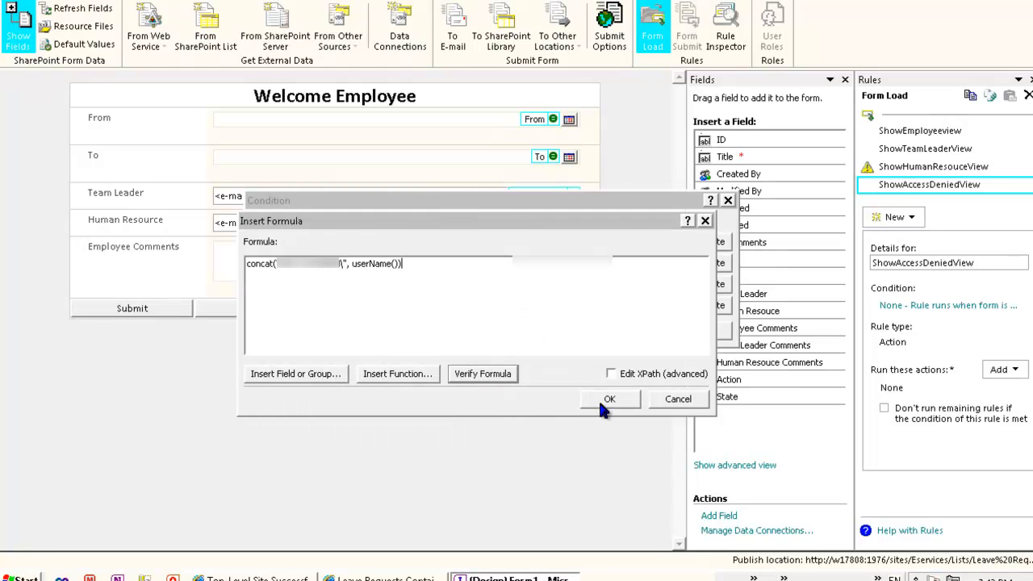
left_click(607, 399)
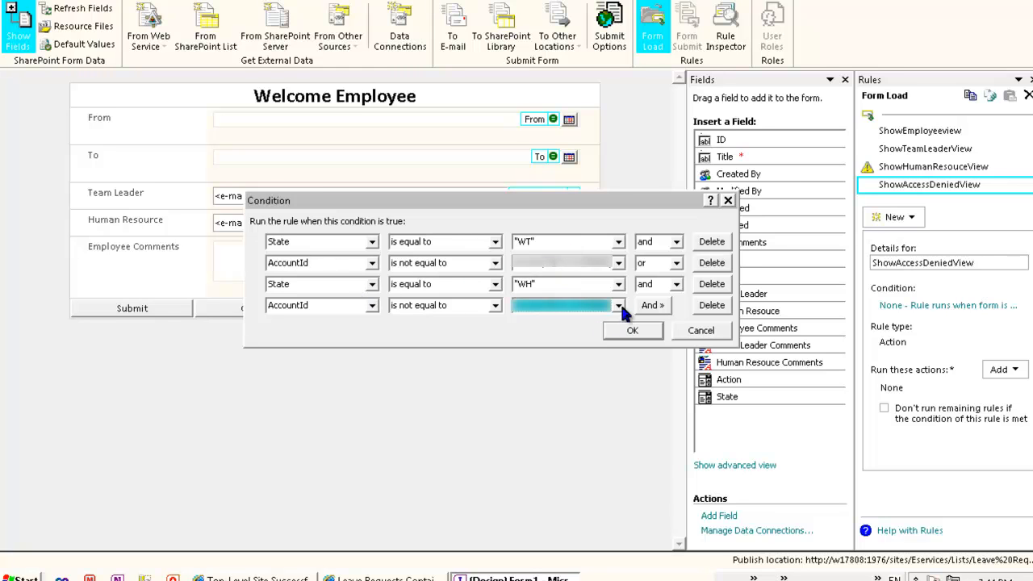
left_click(632, 332)
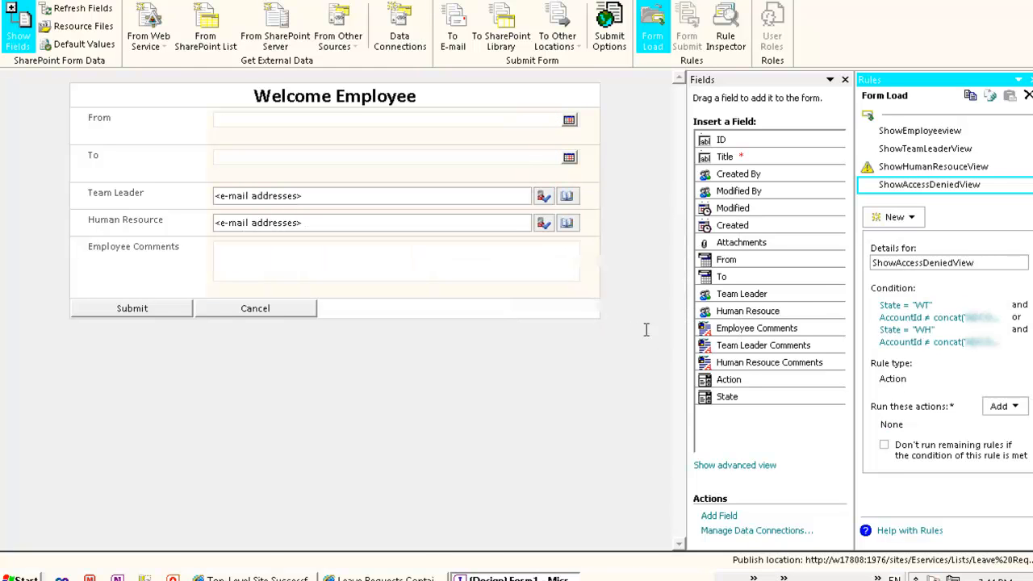
Step: Add a switch views action to the ShowHumanResouceView rule that opens HumanResouceView
left_click(928, 166)
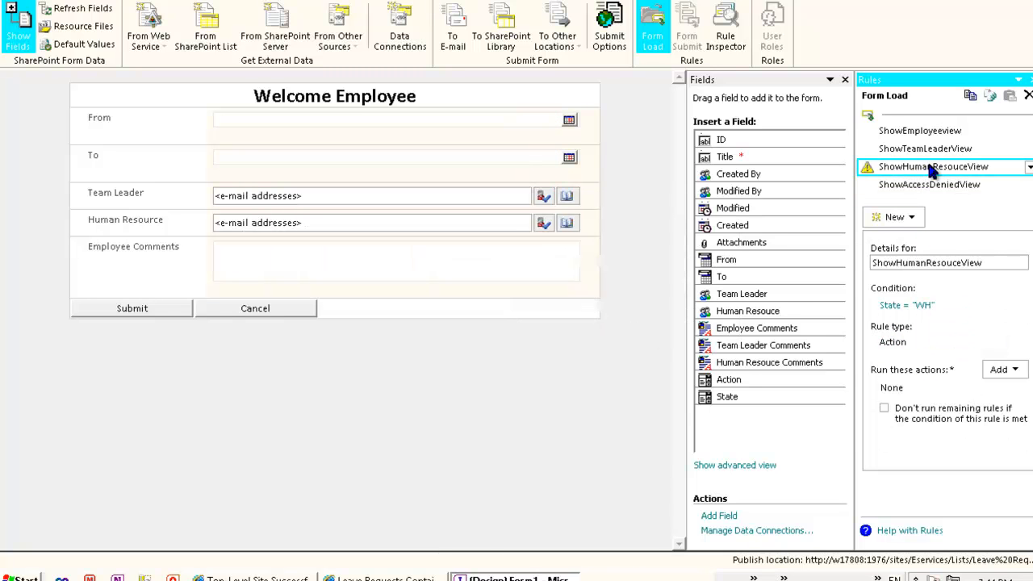
left_click(1001, 369)
left_click(980, 391)
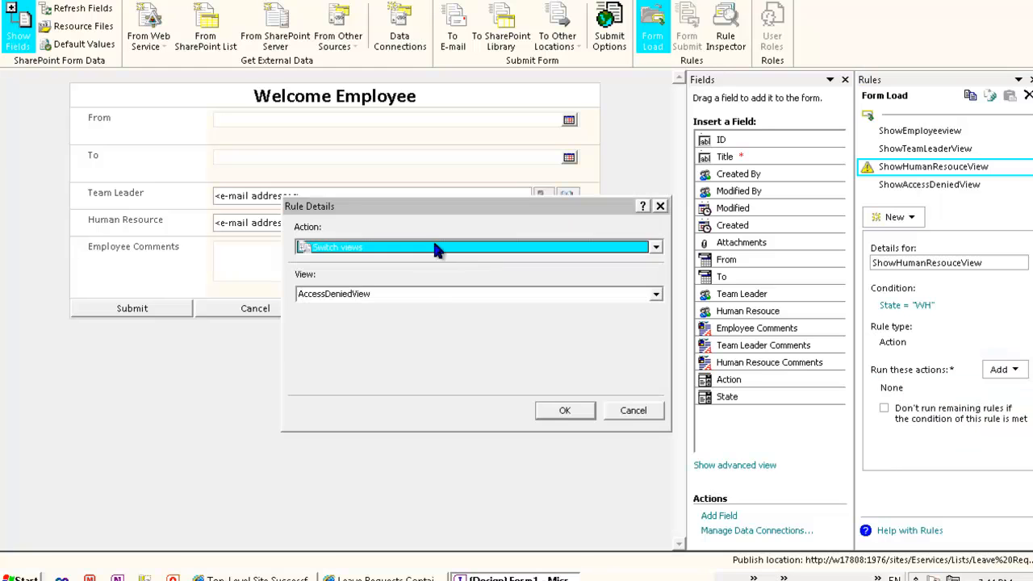
left_click(422, 292)
left_click(387, 350)
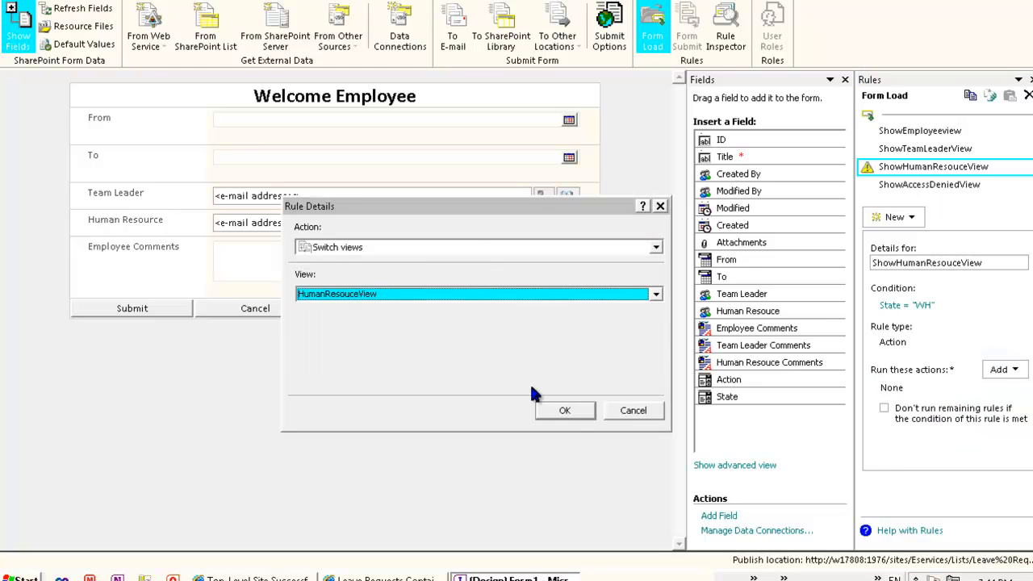
left_click(565, 410)
Step: Add a switch views action to the ShowAccessDeniedView rule that opens AccessDeniedView
left_click(876, 184)
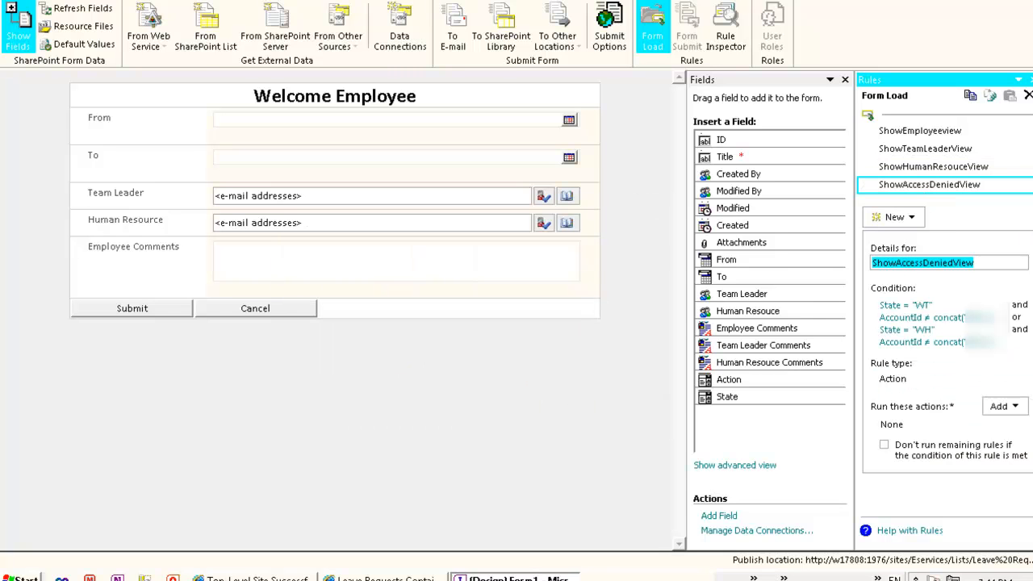
left_click(1014, 410)
left_click(980, 425)
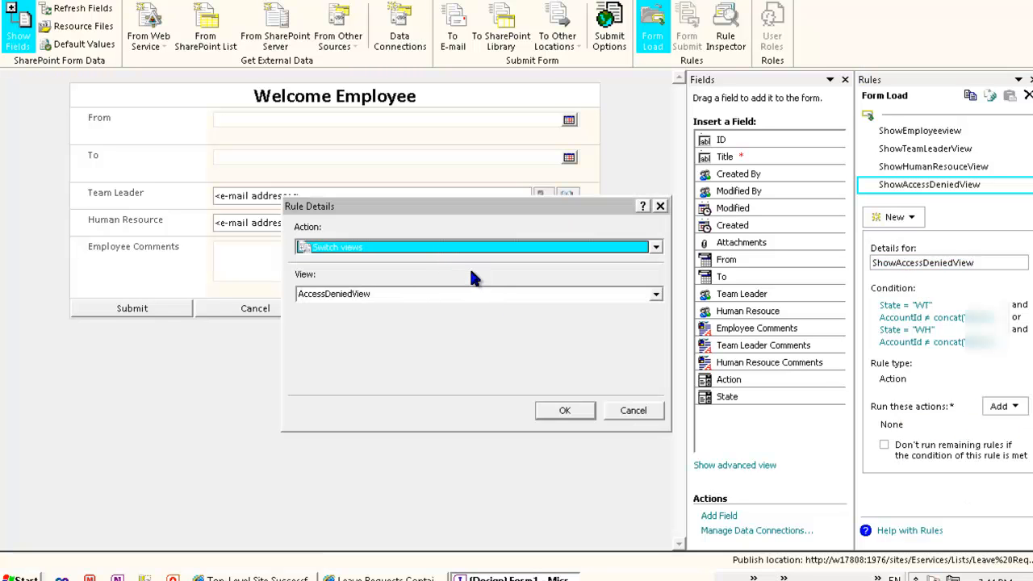
left_click(574, 412)
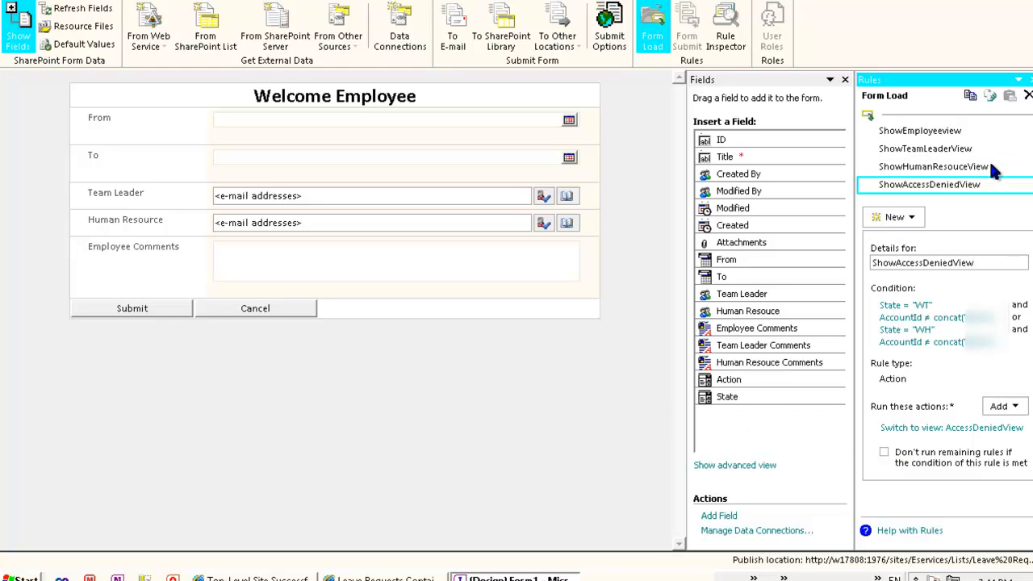
Step: Move the ShowAccessDeniedView rule to the top of the form load rules and stop remaining rules from running when its condition is met
left_click(1028, 185)
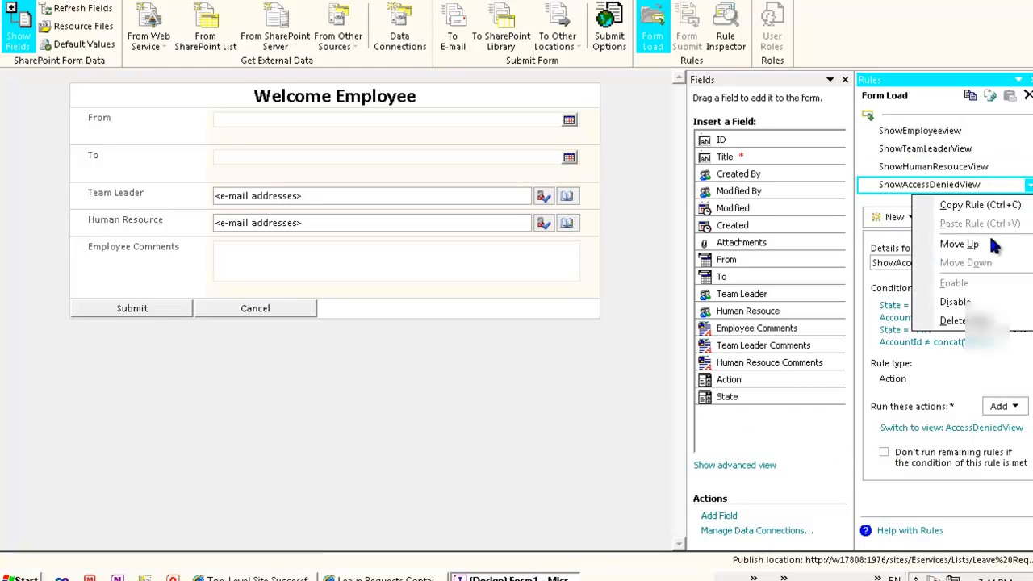
left_click(959, 244)
left_click(1029, 167)
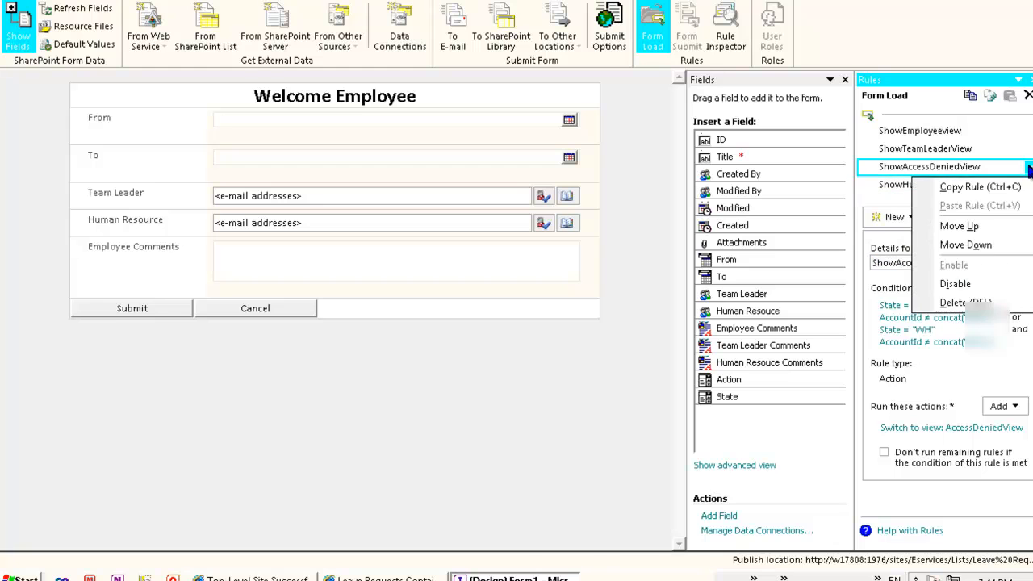
left_click(994, 227)
left_click(1029, 149)
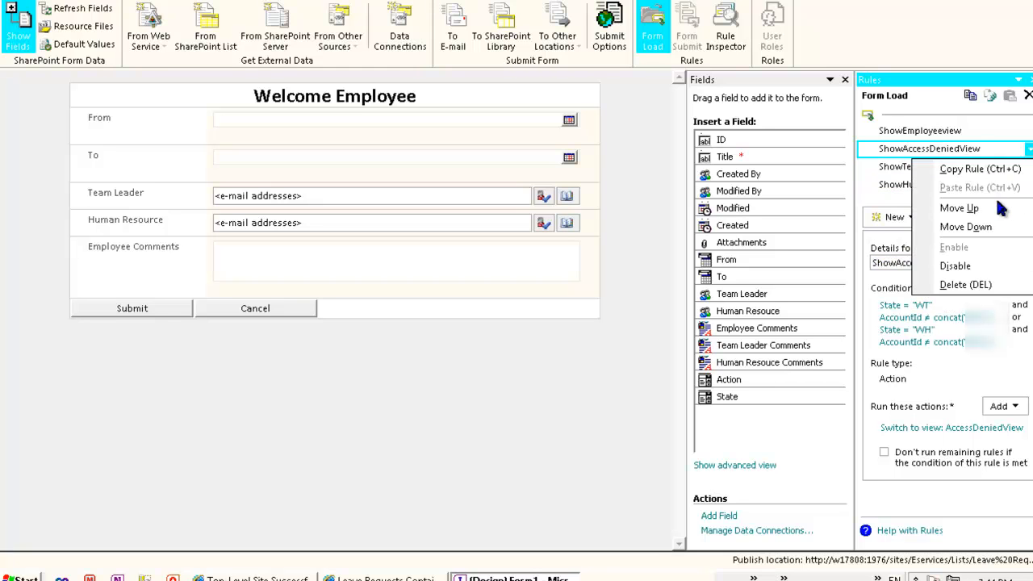
left_click(986, 203)
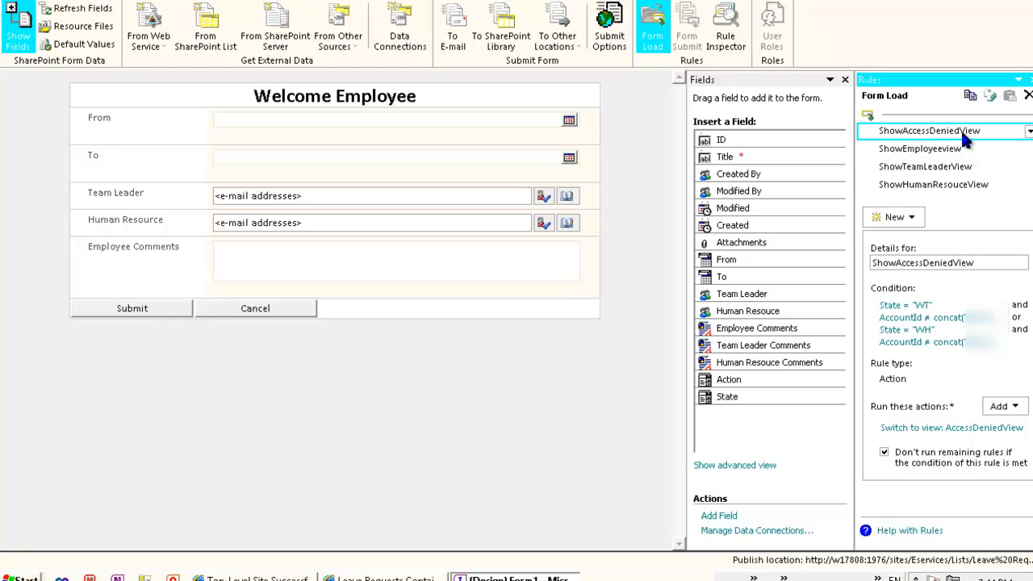
left_click(1028, 131)
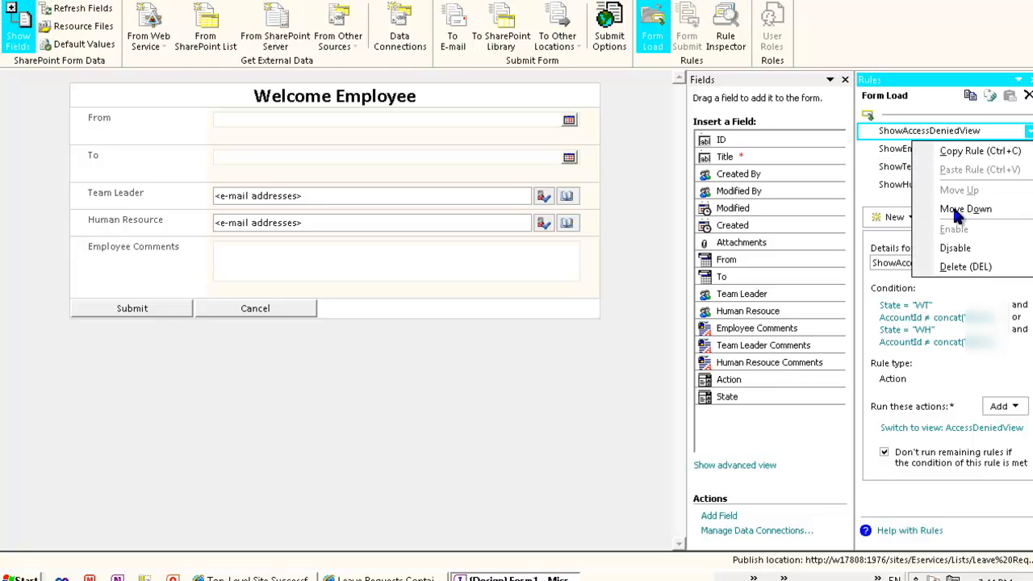
left_click(927, 2)
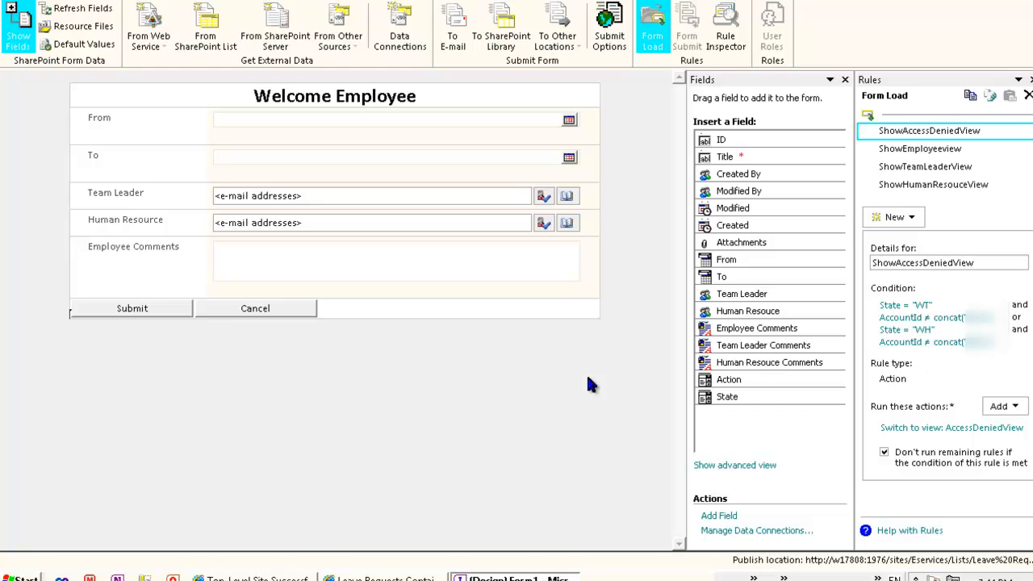
left_click(427, 381)
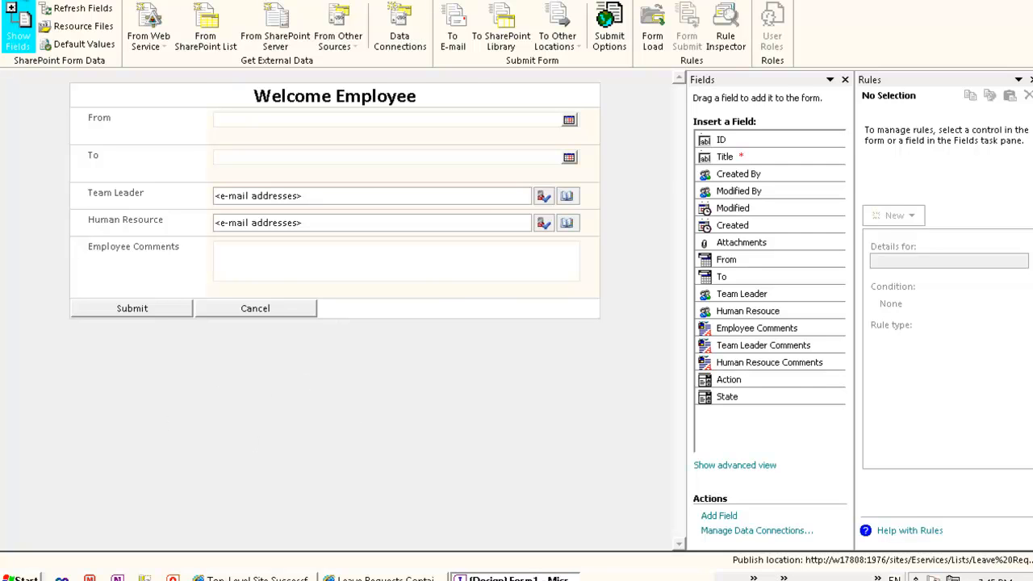
Step: Quick-publish the form template to the Leave Requests Container list and dismiss the publishing confirmation
left_click(26, 2)
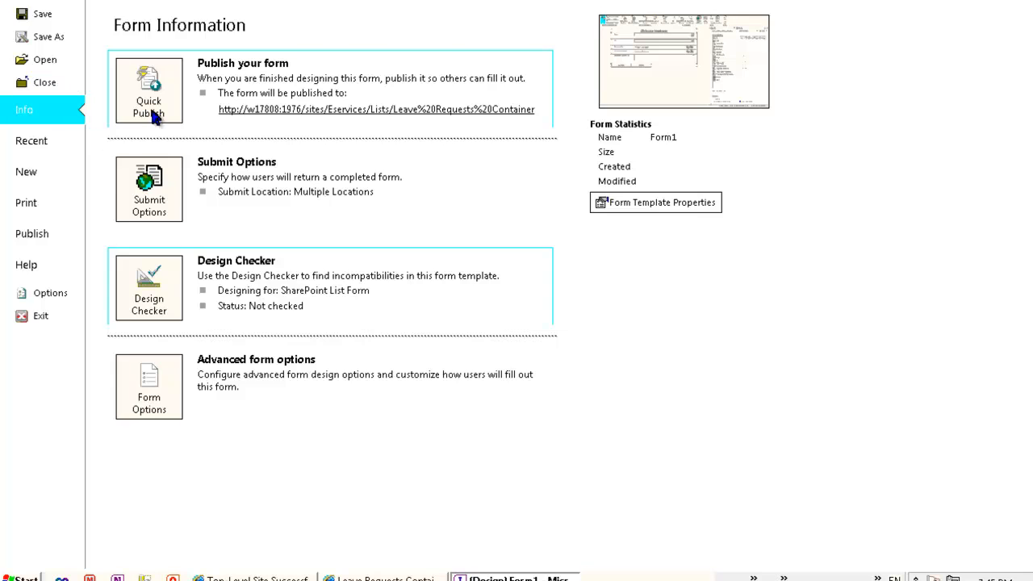
left_click(155, 114)
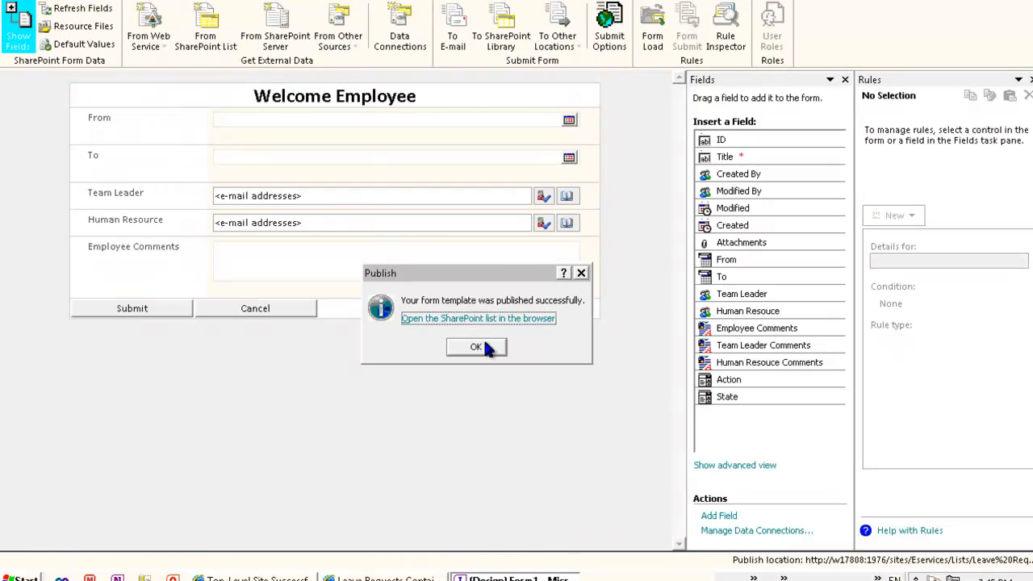
left_click(484, 345)
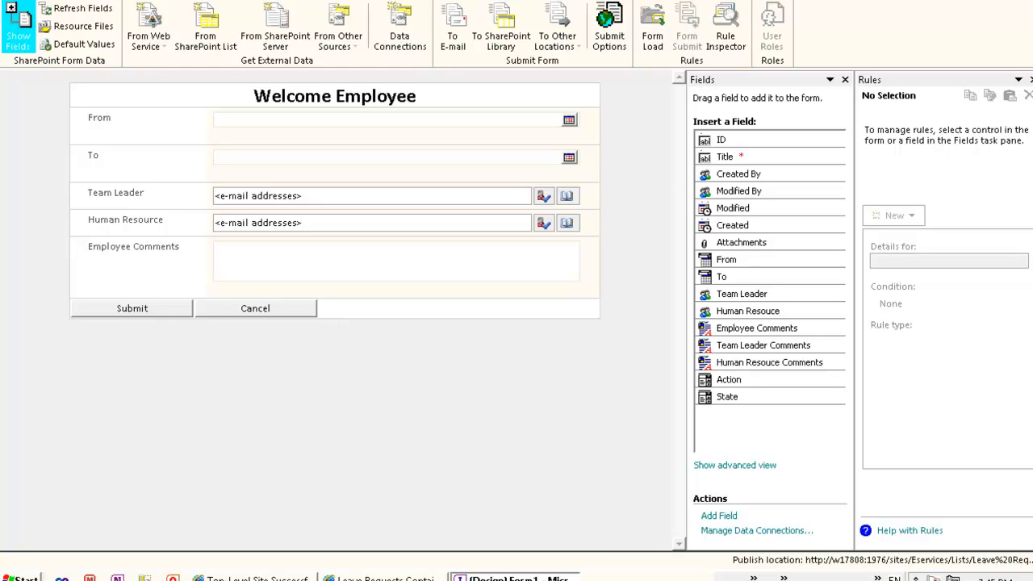